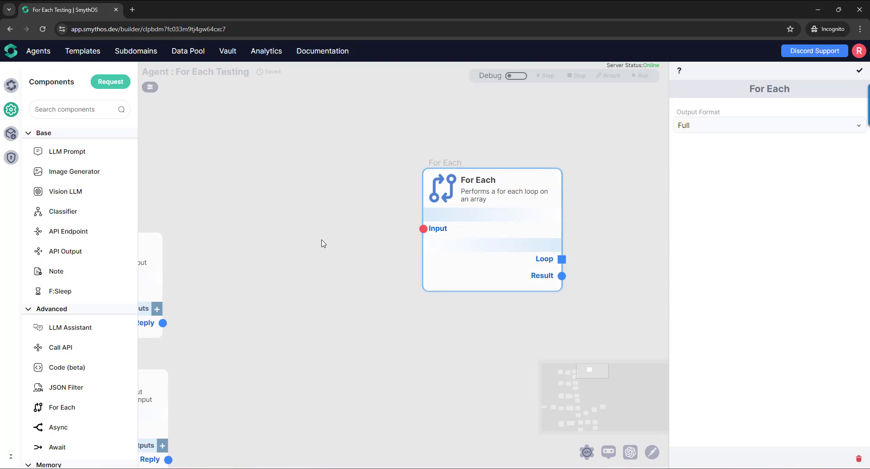
# - View the Output Format options of the For Each component and close its settings without changing the format
pyautogui.moveTo(323, 243); pyautogui.dragTo(283, 258)
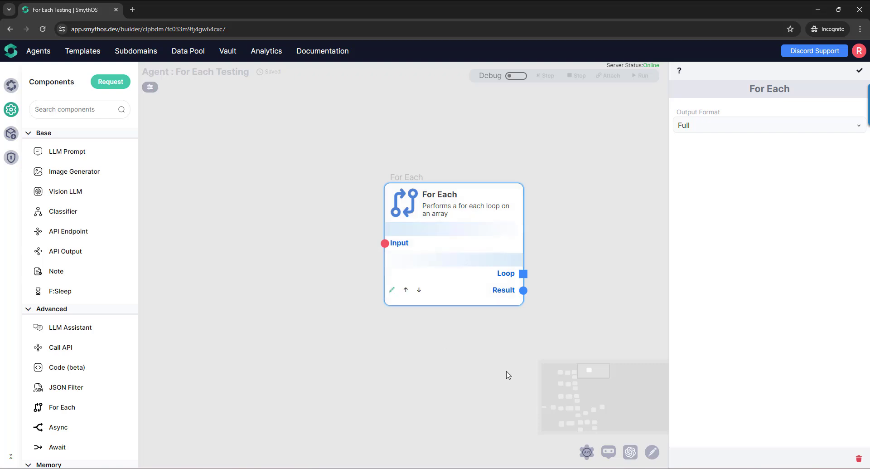
pyautogui.click(747, 130)
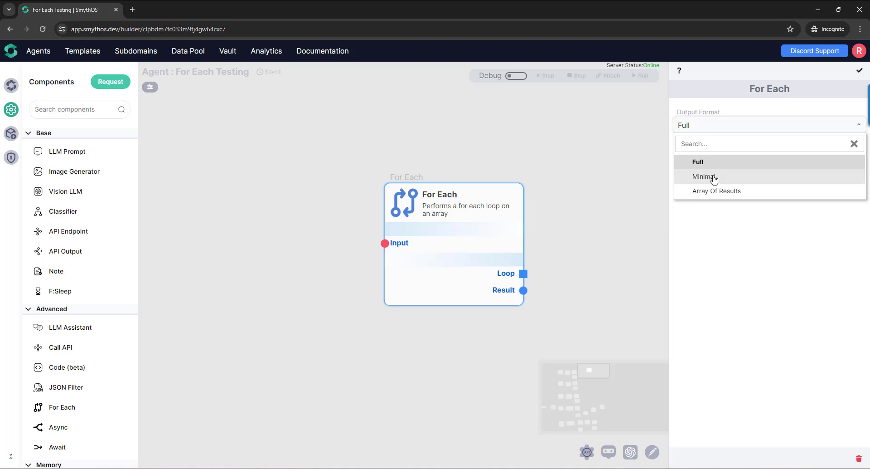
pyautogui.click(860, 70)
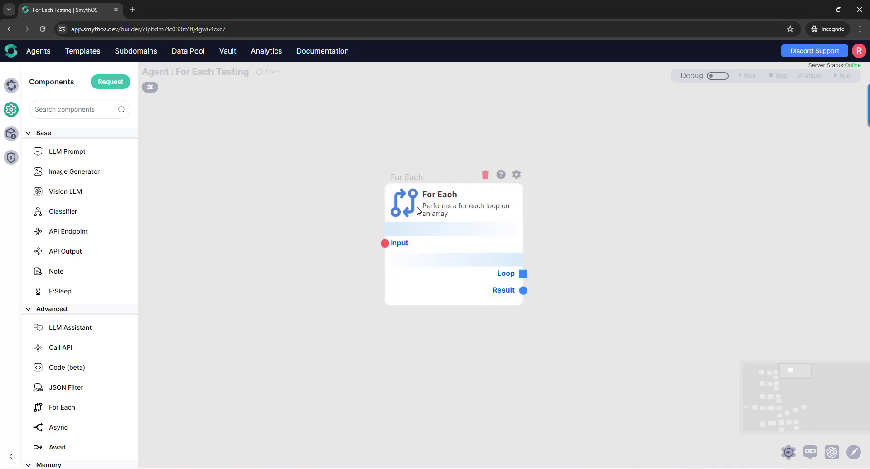
# - Delete the standalone For Each component from the canvas
pyautogui.moveTo(416, 225); pyautogui.dragTo(417, 227)
pyautogui.press('Delete')
pyautogui.press('Return')
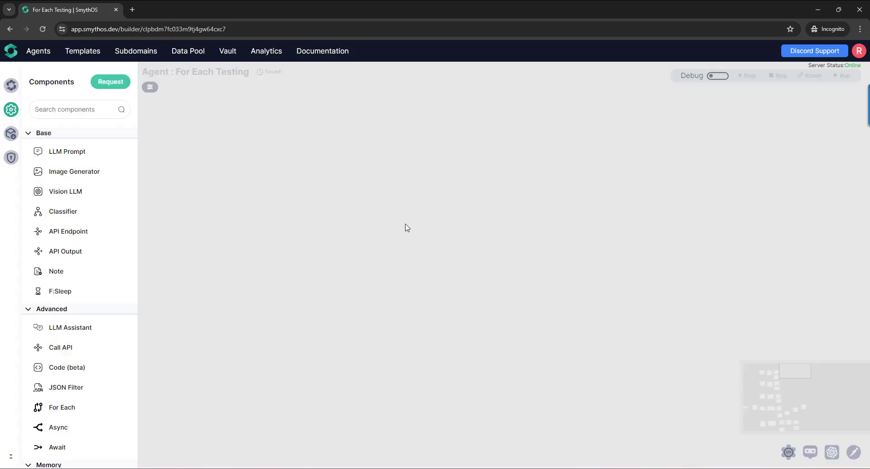
# - Review the request URL in the settings of the APICall component that feeds For Each - Full
pyautogui.moveTo(204, 329); pyautogui.dragTo(460, 273)
pyautogui.scroll(-5, 443, 330)
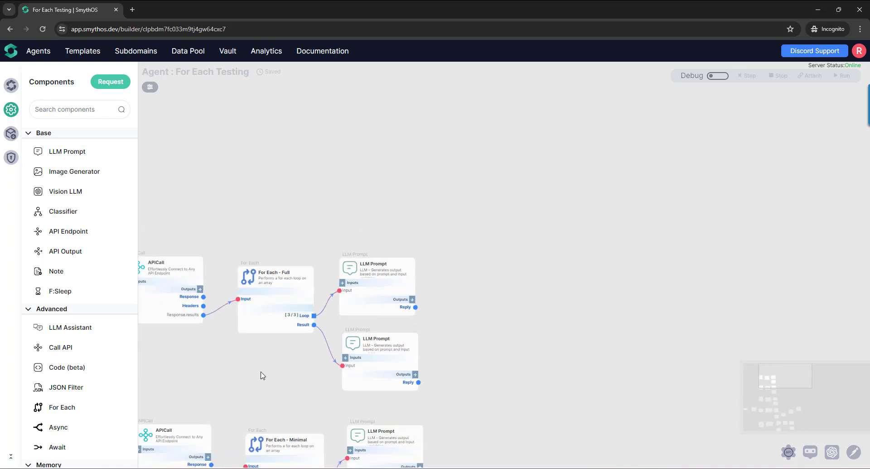
pyautogui.moveTo(262, 373); pyautogui.dragTo(372, 312)
pyautogui.scroll(2, 337, 339)
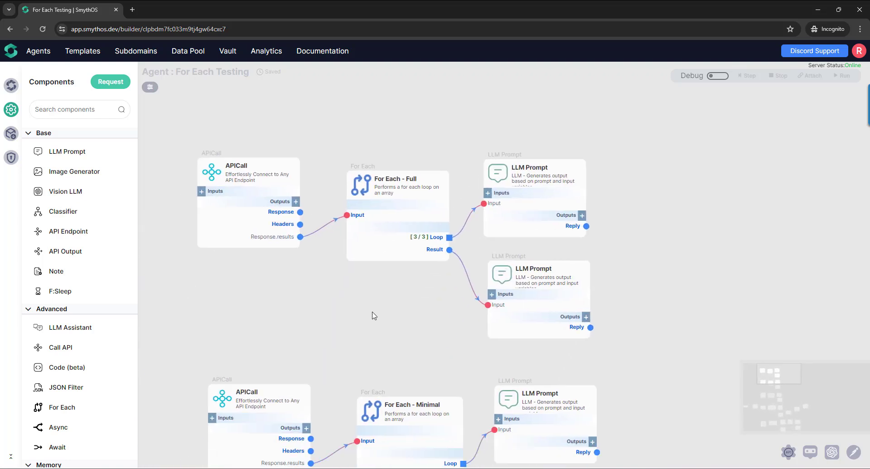
pyautogui.scroll(2, 375, 325)
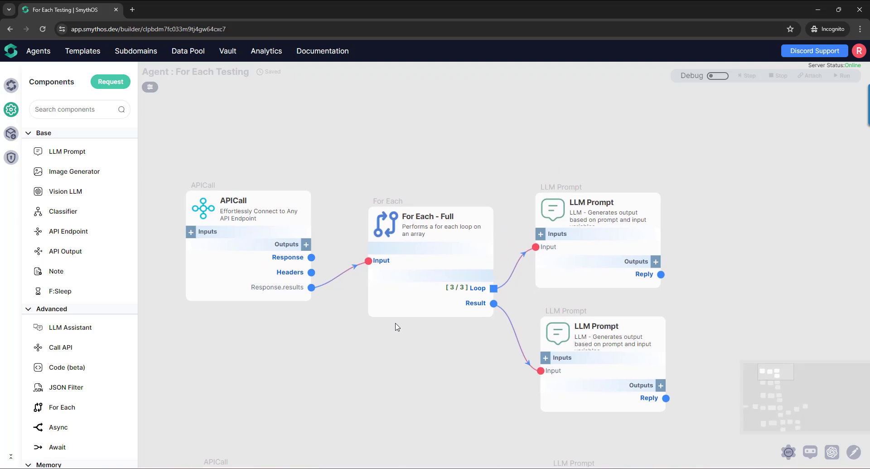
pyautogui.scroll(-1, 408, 353)
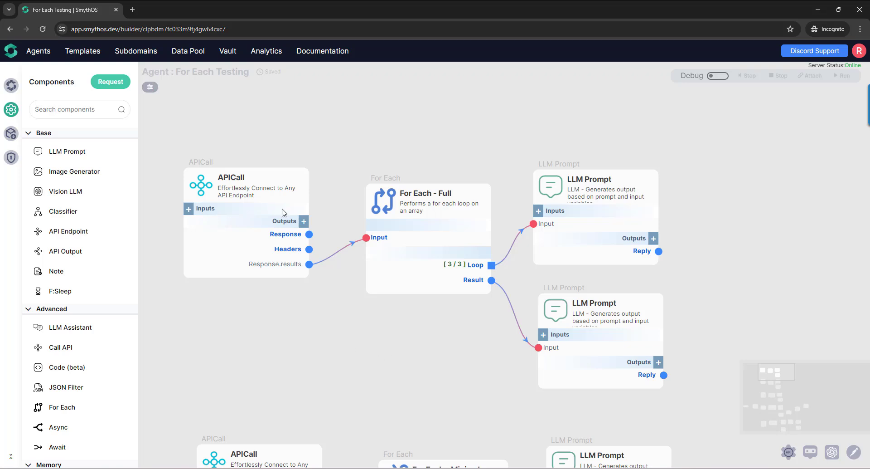
pyautogui.click(286, 186)
pyautogui.click(302, 162)
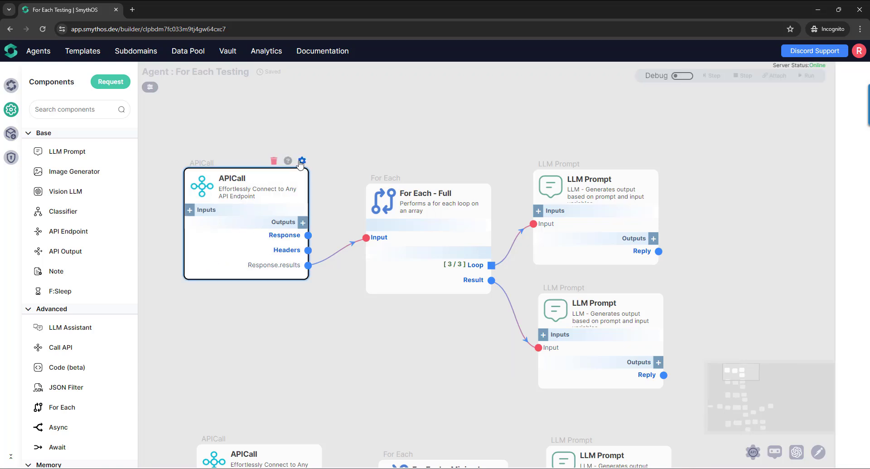
pyautogui.click(704, 165)
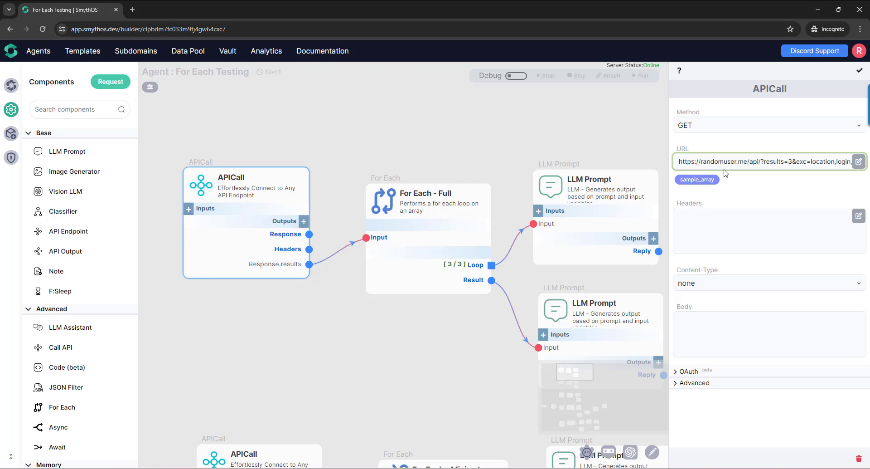
pyautogui.moveTo(684, 161); pyautogui.dragTo(812, 162)
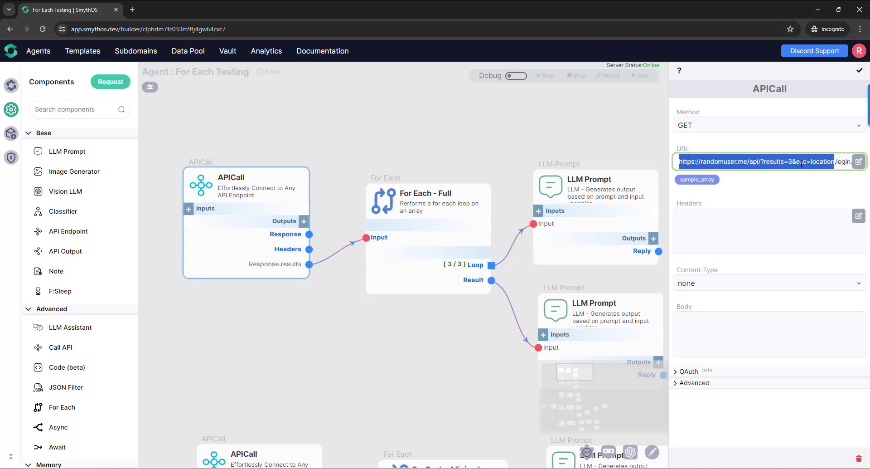
pyautogui.click(779, 196)
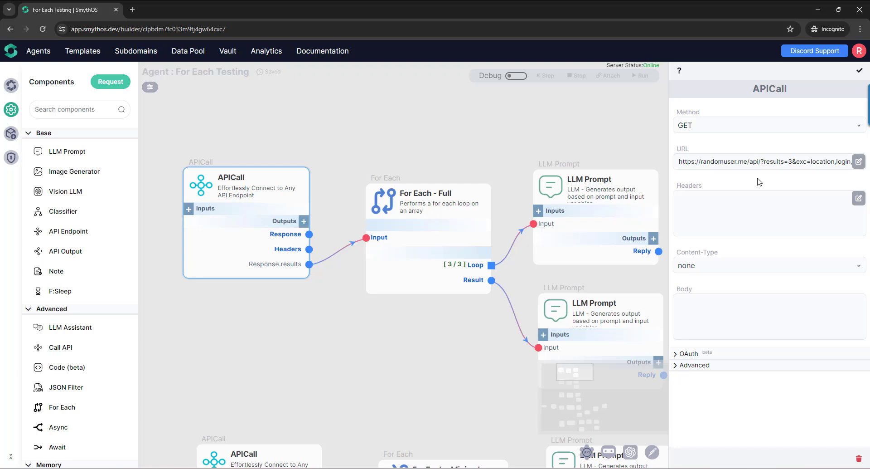
pyautogui.click(860, 70)
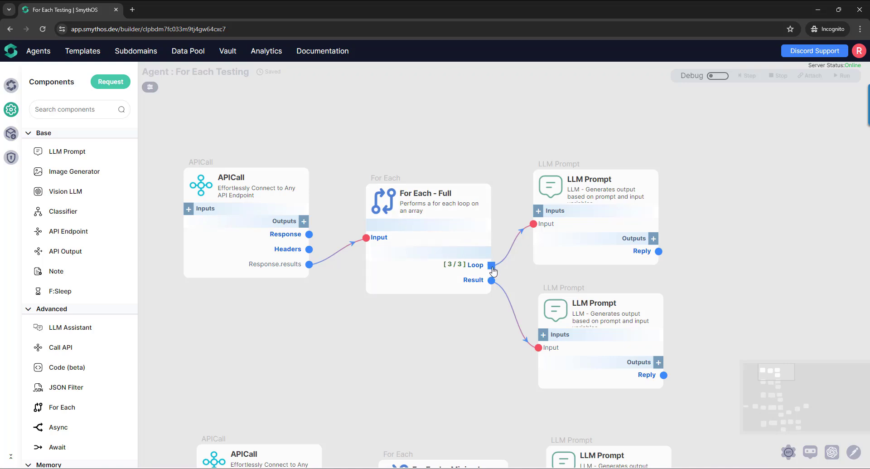
# - Review the model and prompt of the LLM Prompt connected to the Loop output of For Each - Full
pyautogui.click(556, 180)
pyautogui.click(651, 163)
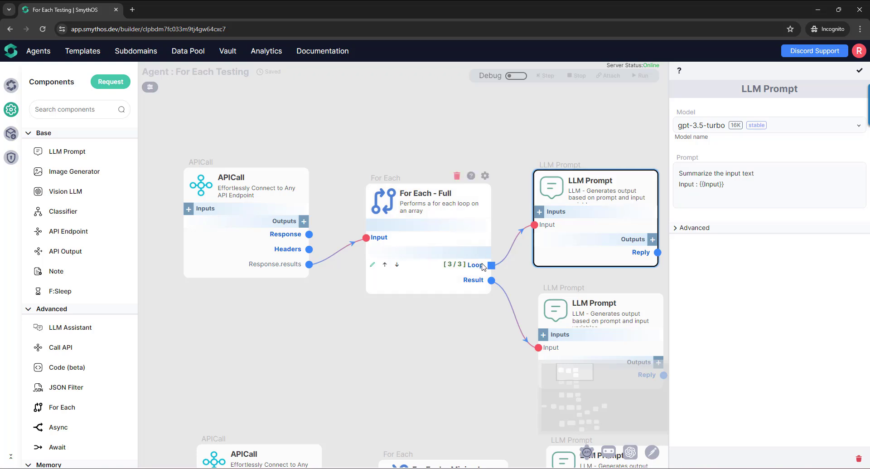
pyautogui.moveTo(475, 266)
pyautogui.click(860, 70)
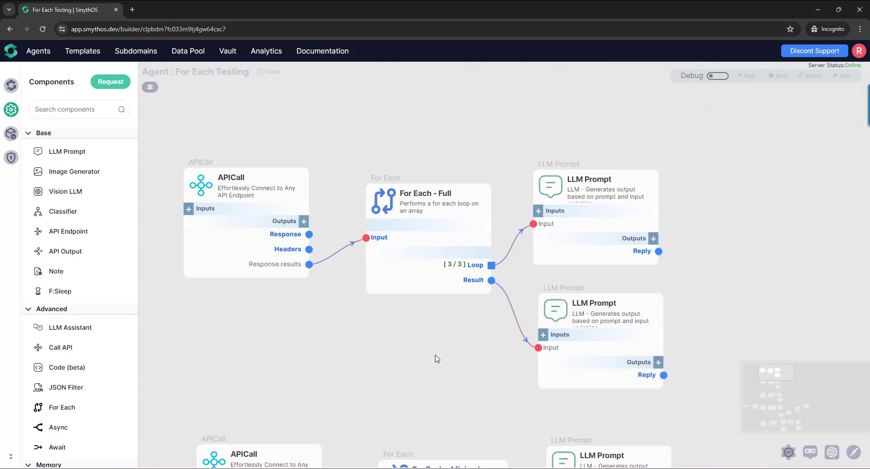
# - Check the model and prompt of the LLM Prompt connected to the Result output of For Each - Full
pyautogui.moveTo(437, 359); pyautogui.dragTo(414, 319)
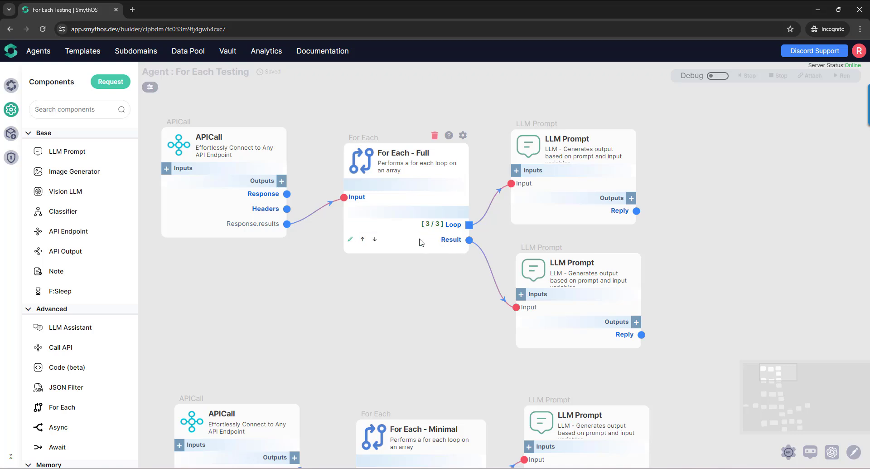
pyautogui.click(538, 274)
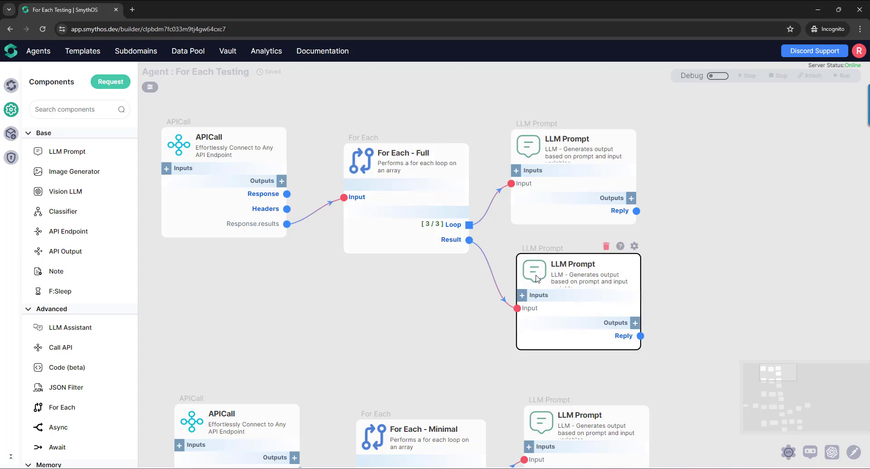
pyautogui.click(635, 247)
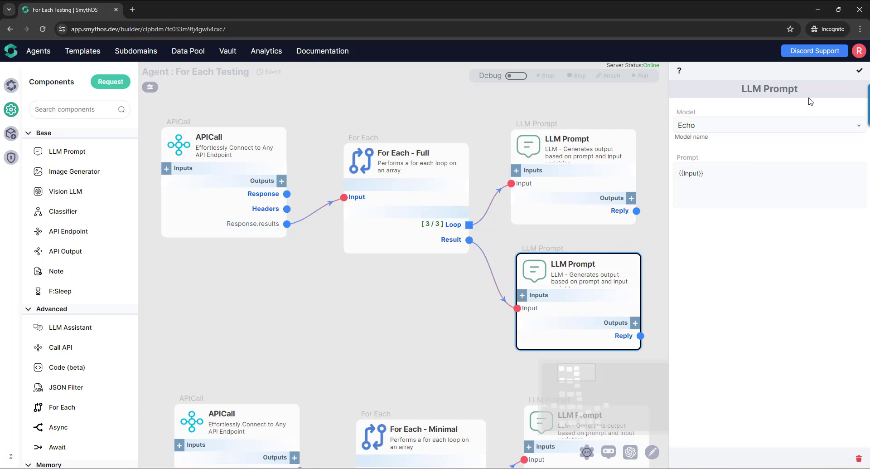
pyautogui.click(860, 70)
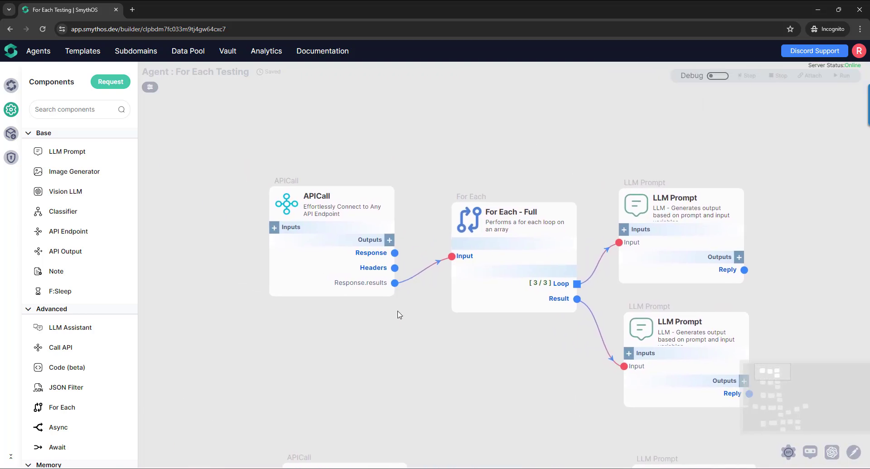
# - Delete the APICall's Response.results output and connect its Response output to the Input of For Each - Full
pyautogui.scroll(1, 396, 304)
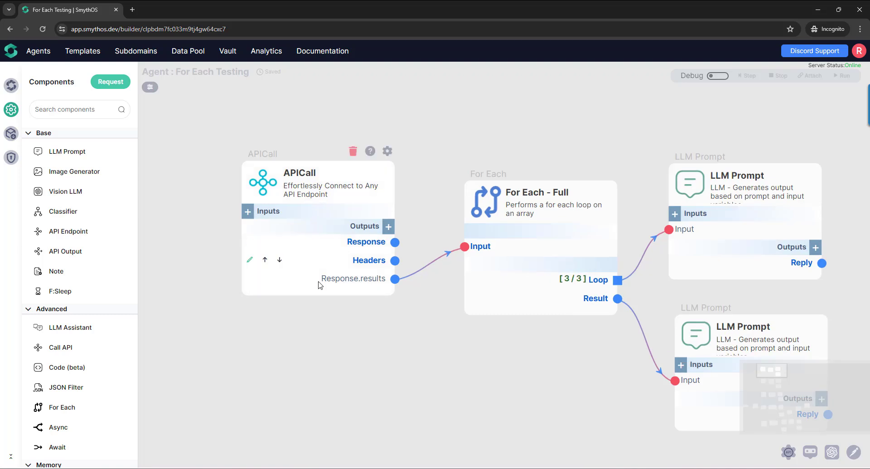
pyautogui.click(418, 275)
pyautogui.moveTo(340, 278)
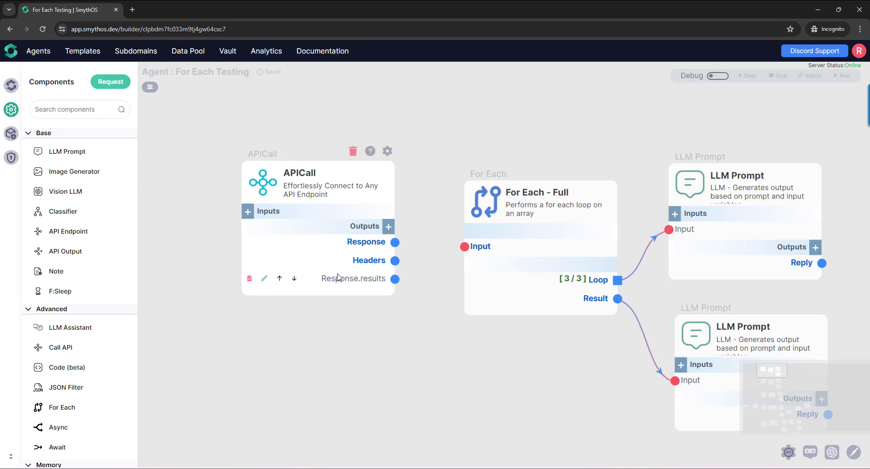
pyautogui.click(249, 279)
pyautogui.click(475, 268)
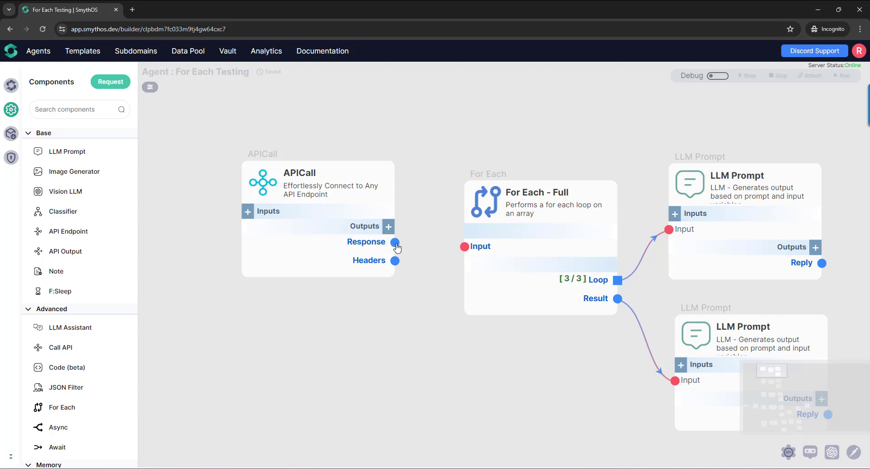
pyautogui.moveTo(397, 245); pyautogui.dragTo(465, 247)
# - Turn on debug mode and run the APICall component from its debug control
pyautogui.click(718, 75)
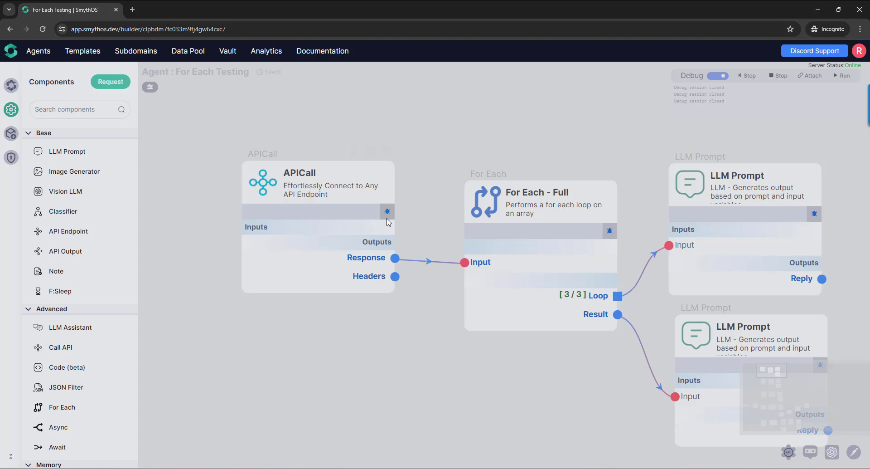
pyautogui.click(388, 211)
pyautogui.click(562, 281)
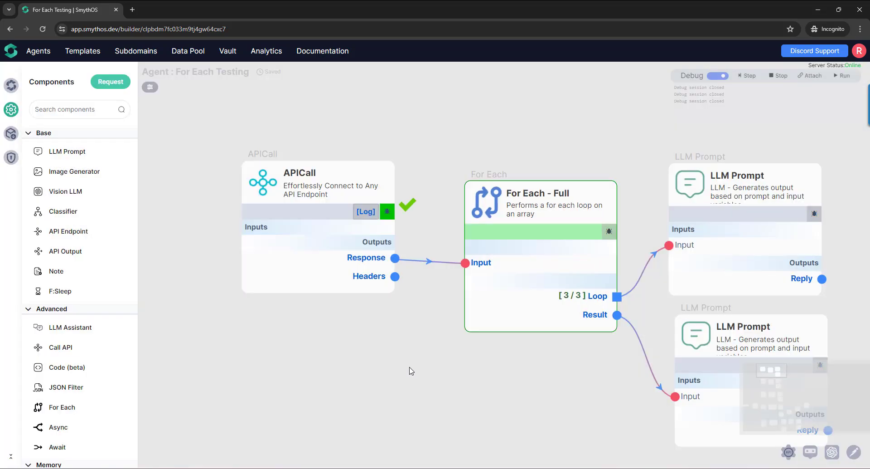
# - Enlarge the APICall's Response output preview and examine its results array and info object
pyautogui.moveTo(367, 277)
pyautogui.click(337, 258)
pyautogui.moveTo(341, 300); pyautogui.dragTo(502, 437)
pyautogui.scroll(-5, 371, 352)
pyautogui.scroll(5, 314, 288)
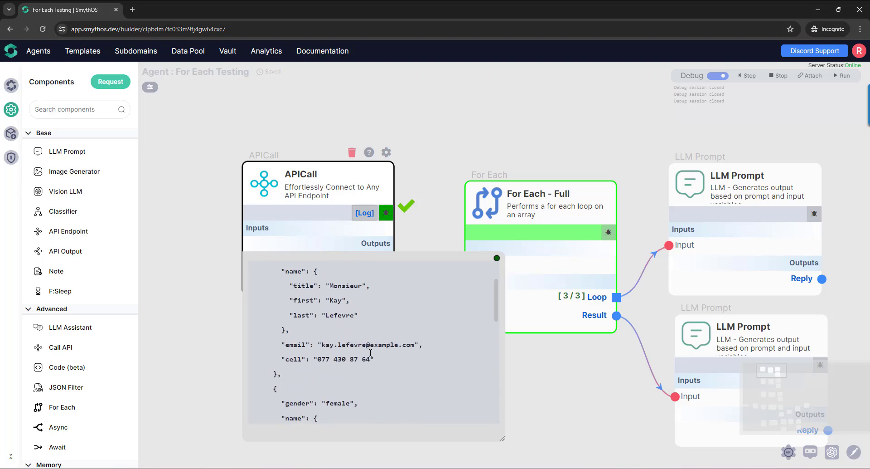
pyautogui.moveTo(314, 288); pyautogui.dragTo(284, 399)
pyautogui.scroll(4, 311, 385)
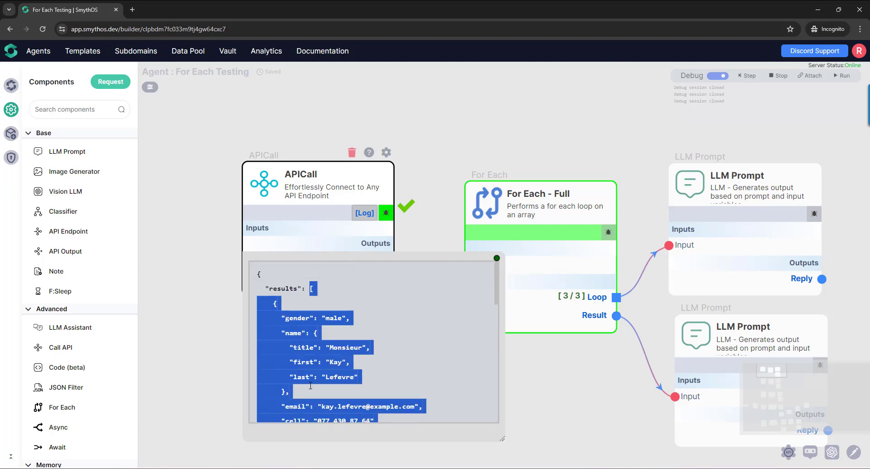
pyautogui.scroll(-10, 330, 338)
pyautogui.click(295, 332)
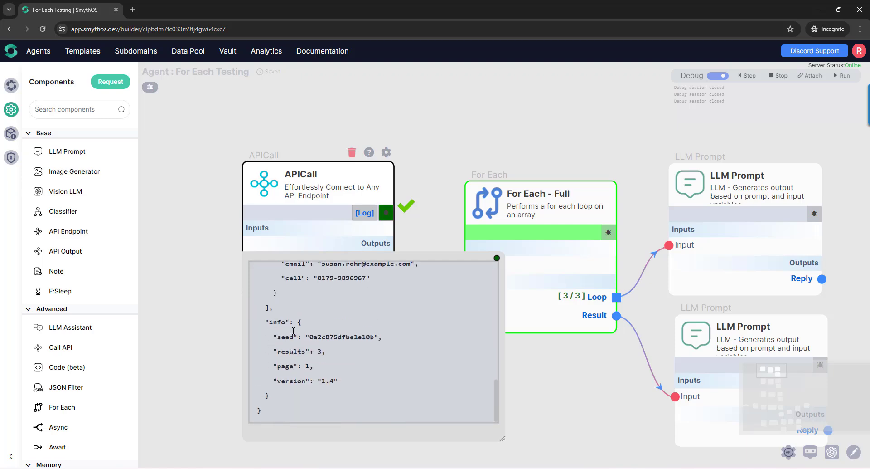
pyautogui.moveTo(279, 324); pyautogui.dragTo(270, 398)
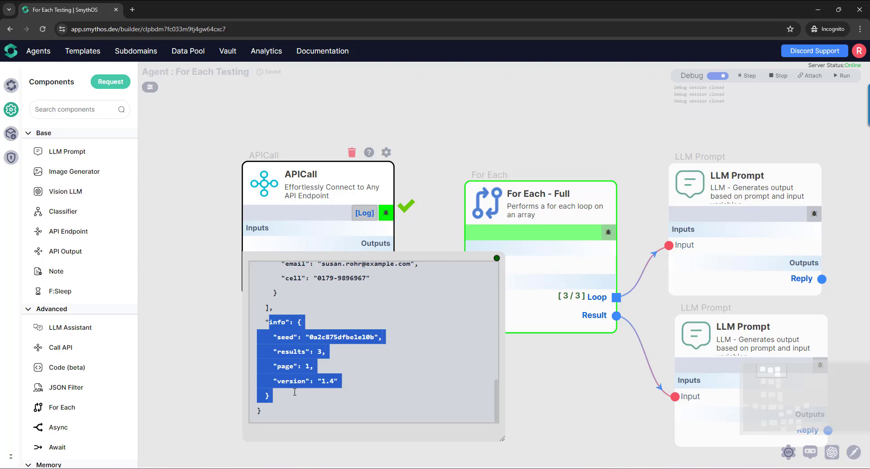
# - Re-examine the results key and its array at the start of the APICall response, and close the preview
pyautogui.scroll(3, 308, 361)
pyautogui.scroll(5, 307, 360)
pyautogui.moveTo(311, 289); pyautogui.dragTo(301, 371)
pyautogui.scroll(-1, 302, 384)
pyautogui.scroll(6, 301, 371)
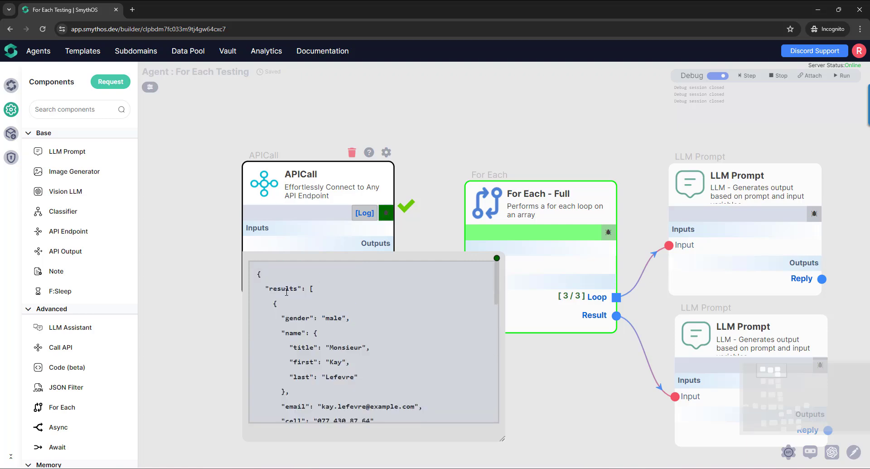
pyautogui.tripleClick(286, 289)
pyautogui.click(329, 308)
pyautogui.click(496, 257)
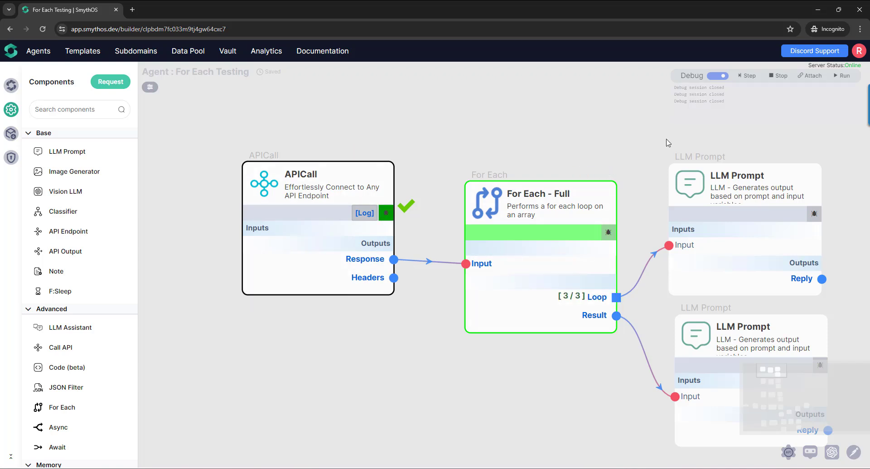
# - Enlarge the Loop output preview of For Each - Full and examine the whole item passed to the loop
pyautogui.moveTo(487, 269)
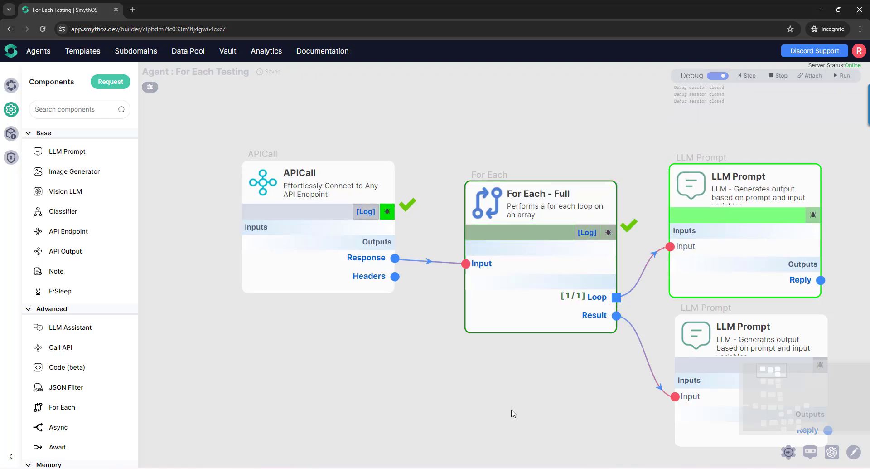
pyautogui.moveTo(571, 301)
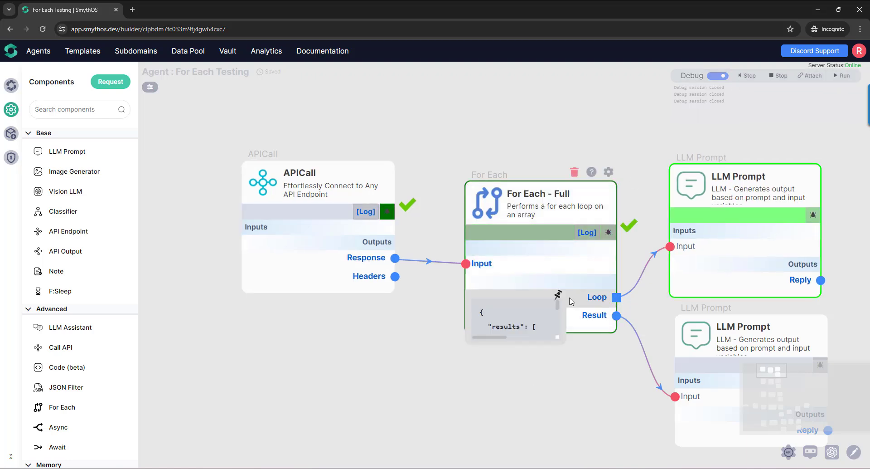
pyautogui.moveTo(562, 343); pyautogui.dragTo(683, 442)
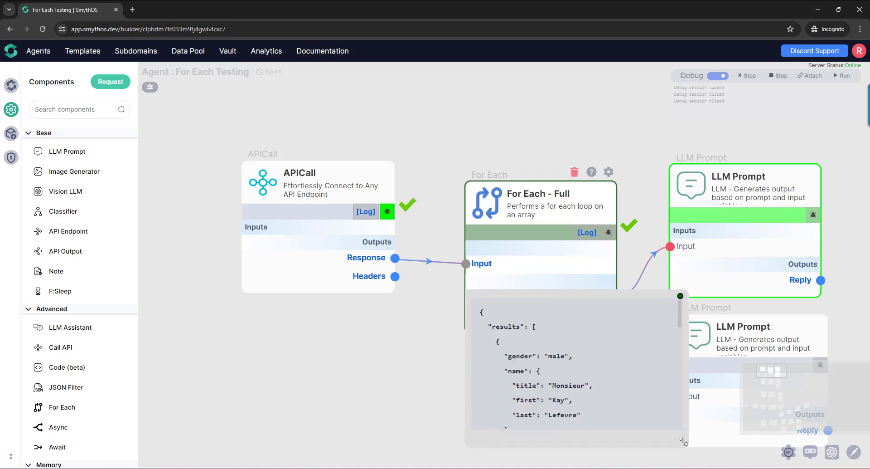
pyautogui.scroll(-10, 555, 364)
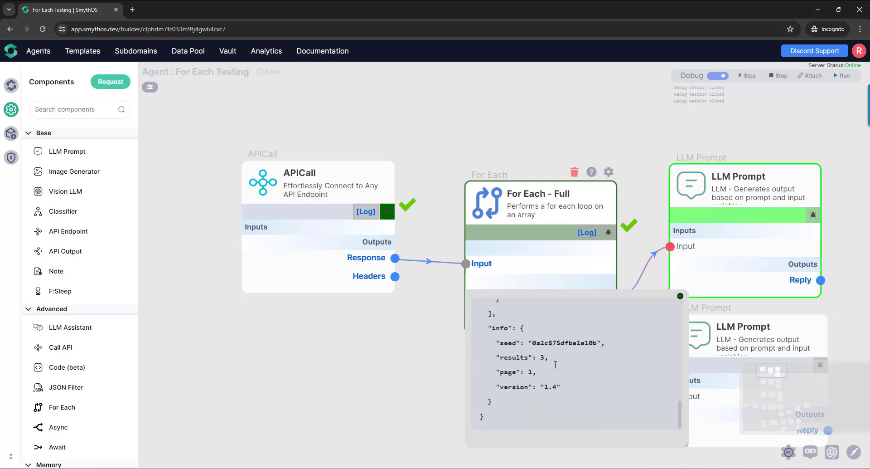
pyautogui.scroll(10, 556, 364)
pyautogui.scroll(-3, 555, 364)
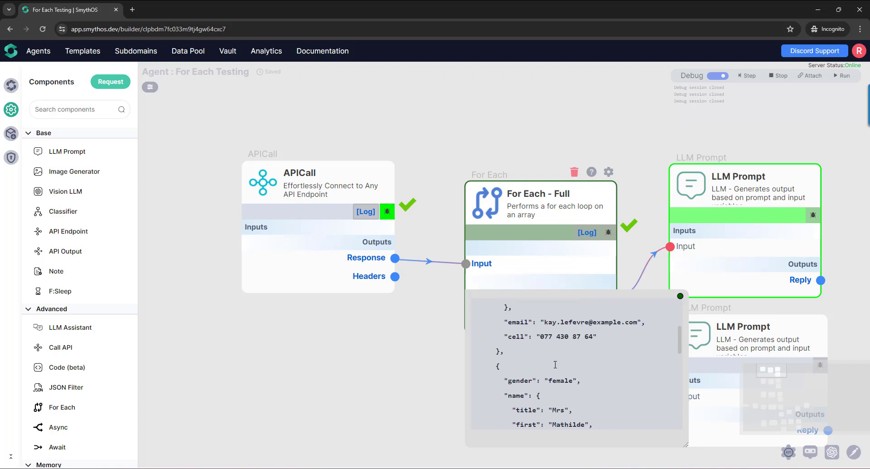
pyautogui.scroll(3, 555, 364)
pyautogui.scroll(-10, 556, 364)
pyautogui.scroll(10, 556, 364)
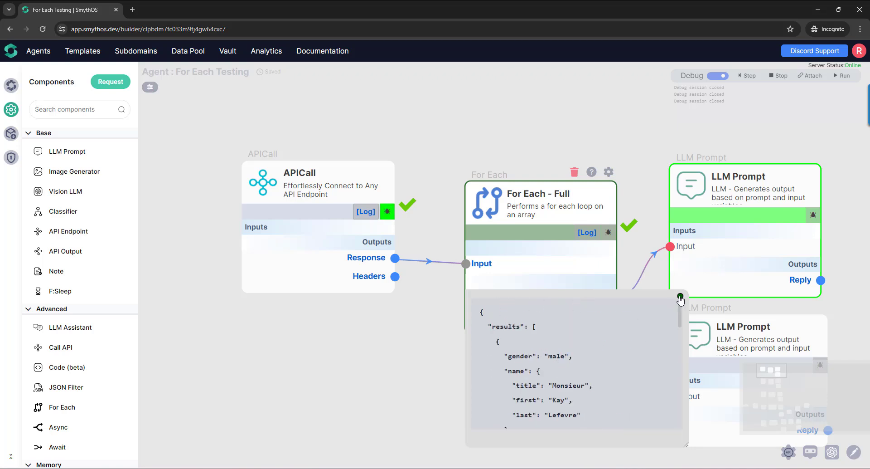
# - Close the Loop output preview, leave debug mode, and disconnect the APICall's Response output from the For Each - Full input
pyautogui.click(680, 297)
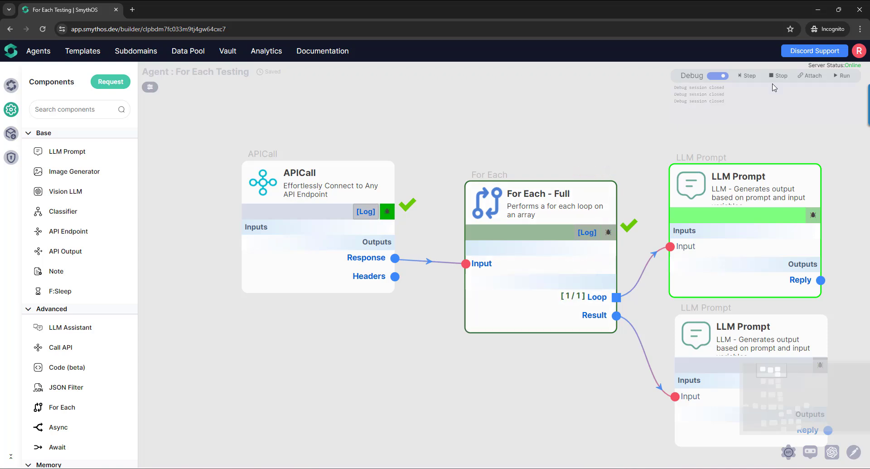
pyautogui.click(720, 75)
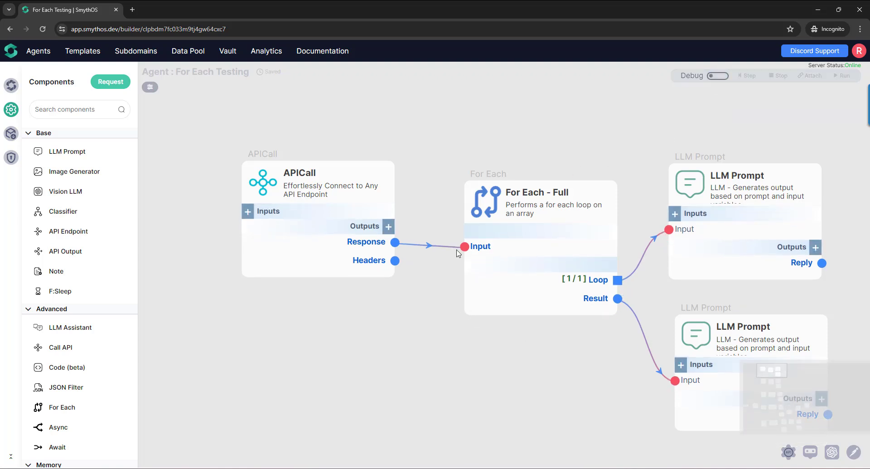
pyautogui.moveTo(462, 249); pyautogui.dragTo(434, 254)
# - Add an output named Response.results to the APICall component
pyautogui.click(389, 226)
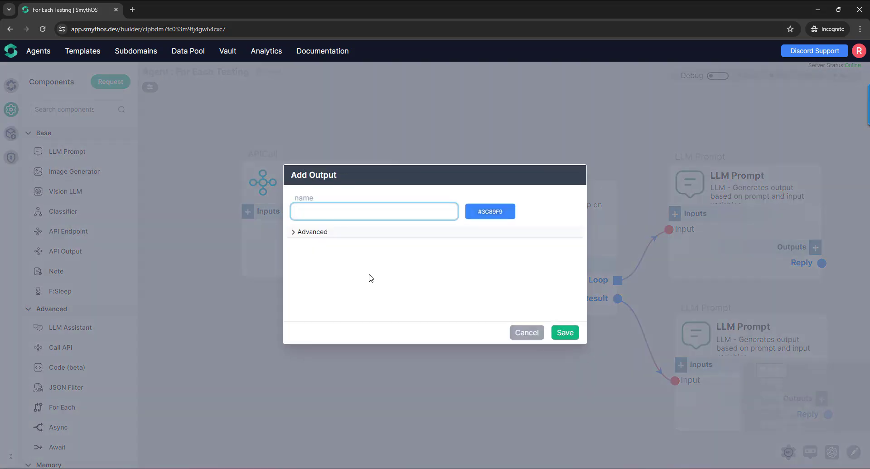
pyautogui.click(375, 213)
pyautogui.write('Response')
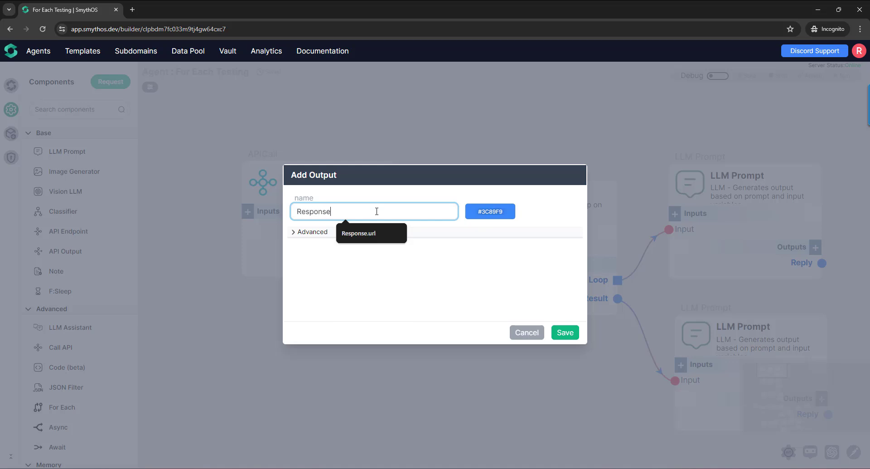
pyautogui.write('.results')
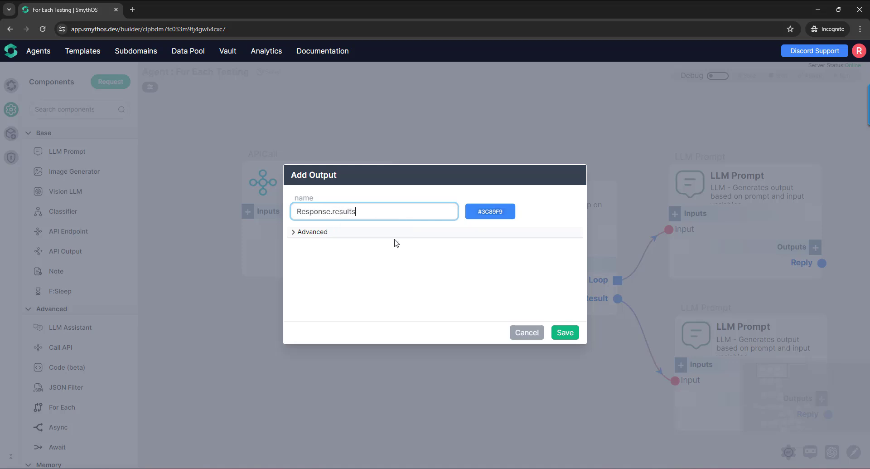
pyautogui.click(565, 332)
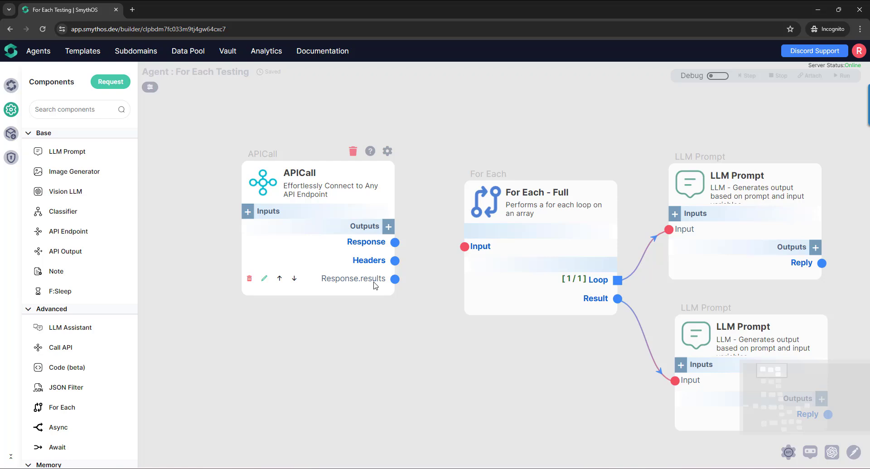
# - Turn debug mode back on and run the APICall component with the debugger
pyautogui.click(717, 75)
pyautogui.click(387, 211)
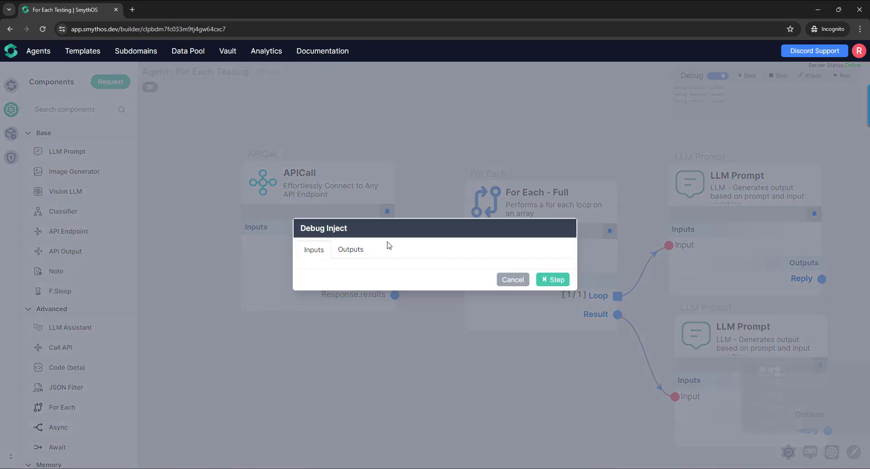
pyautogui.click(552, 280)
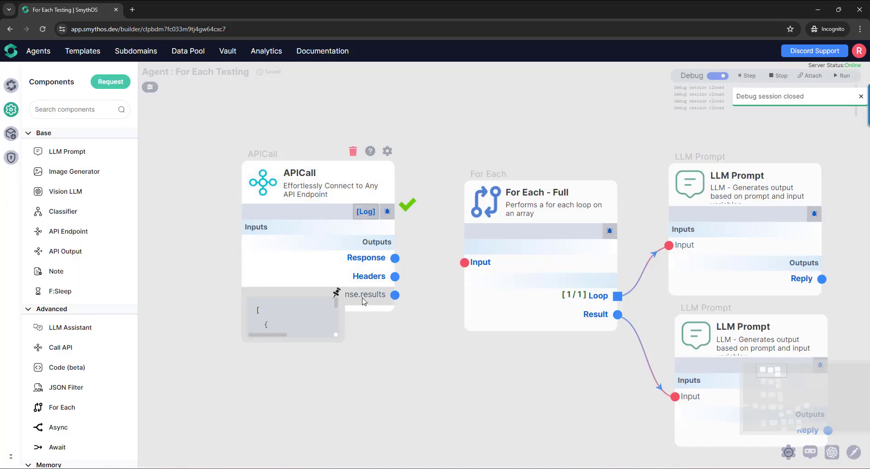
# - Enlarge the APICall's Response.results output preview and examine the array and its items from start to end
pyautogui.click(337, 295)
pyautogui.moveTo(340, 338); pyautogui.dragTo(492, 467)
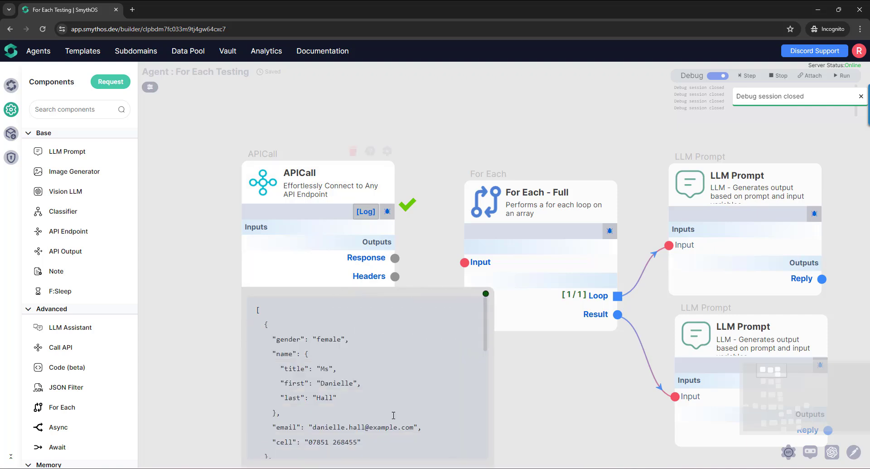
pyautogui.scroll(-2, 354, 375)
pyautogui.moveTo(286, 433); pyautogui.dragTo(249, 313)
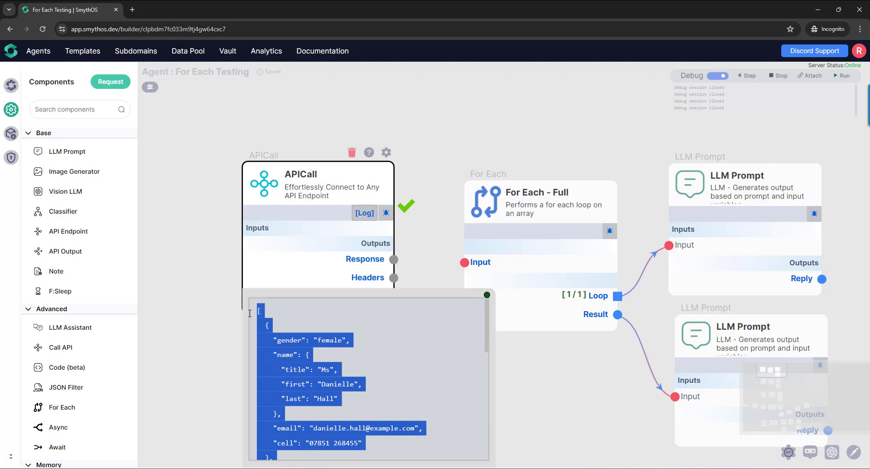
pyautogui.scroll(-7, 285, 331)
pyautogui.scroll(10, 297, 365)
pyautogui.click(268, 319)
pyautogui.moveTo(261, 321); pyautogui.dragTo(269, 448)
pyautogui.scroll(10, 276, 431)
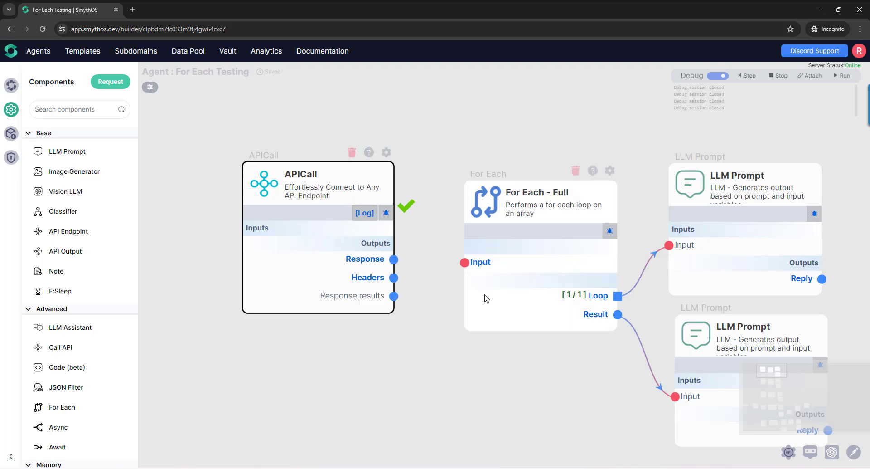
# - Connect the APICall's Response.results output to the input of For Each - Full
pyautogui.moveTo(393, 296); pyautogui.dragTo(465, 264)
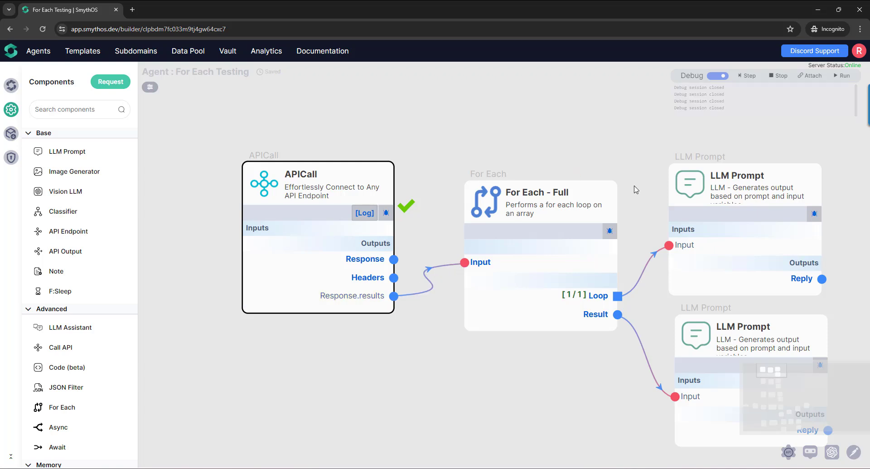
pyautogui.moveTo(551, 145); pyautogui.dragTo(514, 146)
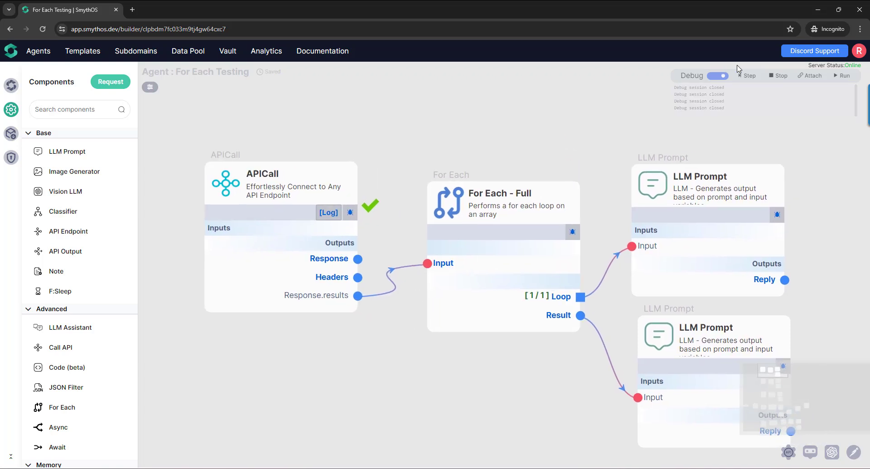
# - Stop the current debug session and start a fresh debug run from the APICall component
pyautogui.click(778, 78)
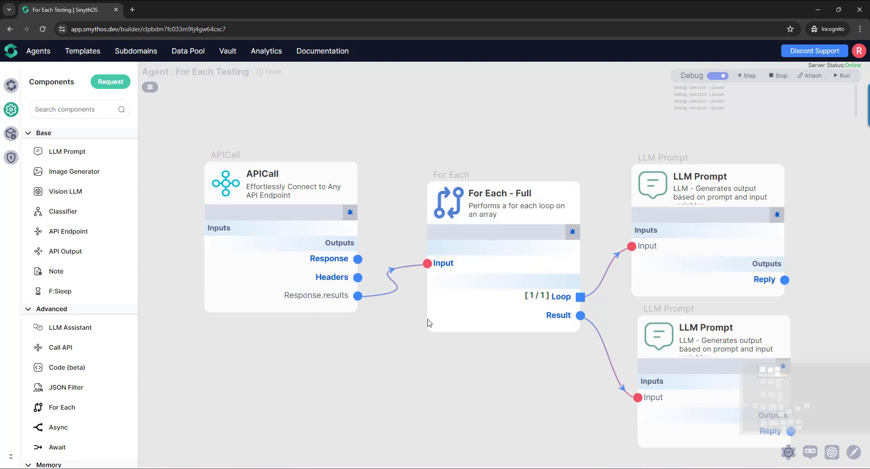
pyautogui.click(349, 213)
pyautogui.click(562, 335)
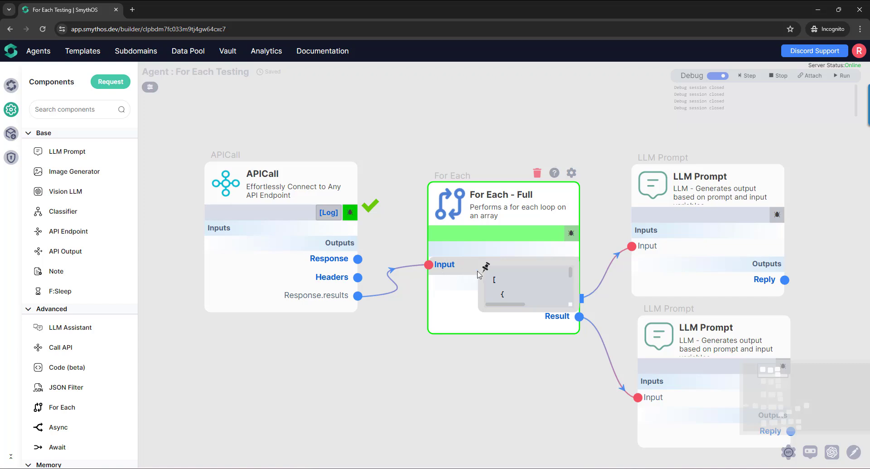
# - Enlarge the Input preview of For Each - Full, examine the array passed in, and close the preview
pyautogui.moveTo(481, 309); pyautogui.dragTo(369, 418)
pyautogui.scroll(-8, 424, 350)
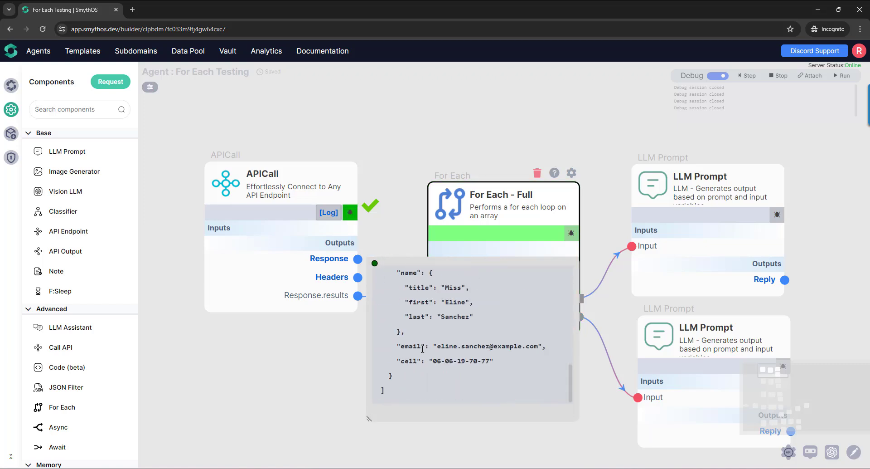
pyautogui.scroll(8, 426, 351)
pyautogui.click(375, 264)
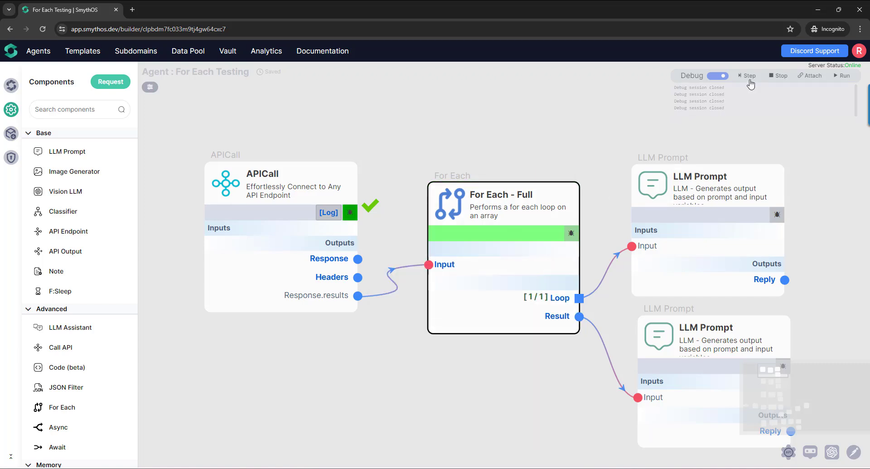
# - Step the debugger through For Each - Full and examine the first item in its enlarged Loop output preview
pyautogui.click(750, 77)
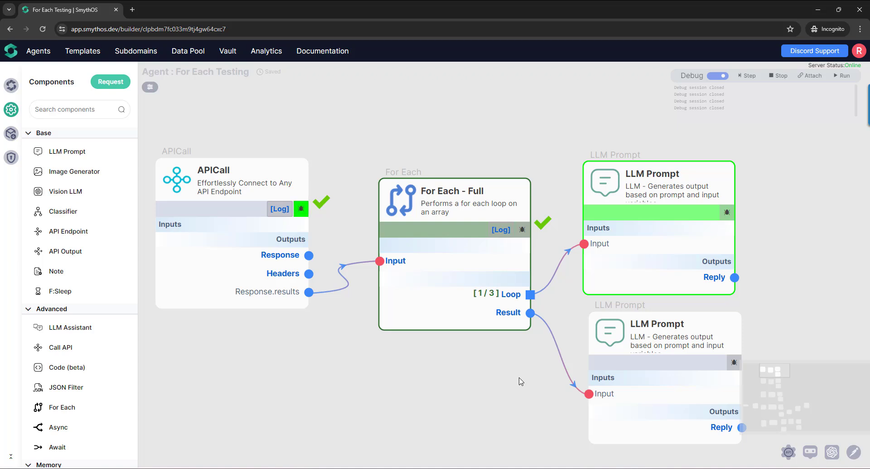
pyautogui.moveTo(779, 300); pyautogui.dragTo(687, 259)
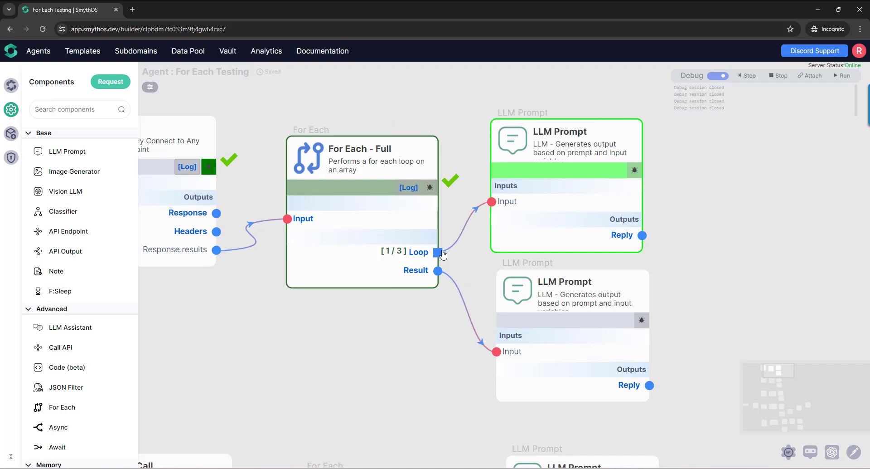
pyautogui.moveTo(416, 259)
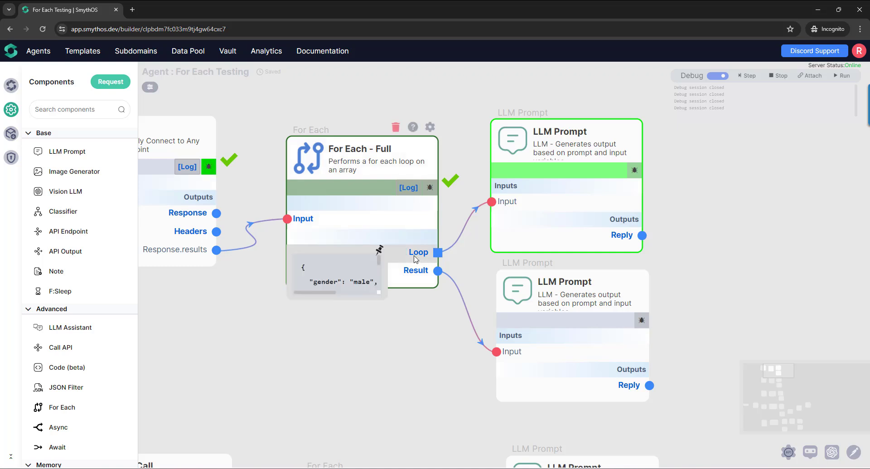
pyautogui.click(379, 252)
pyautogui.moveTo(382, 295); pyautogui.dragTo(513, 439)
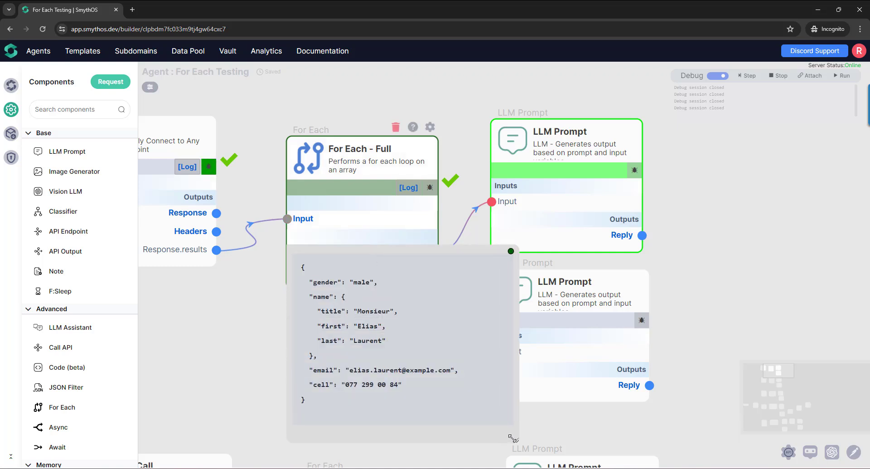
pyautogui.click(511, 252)
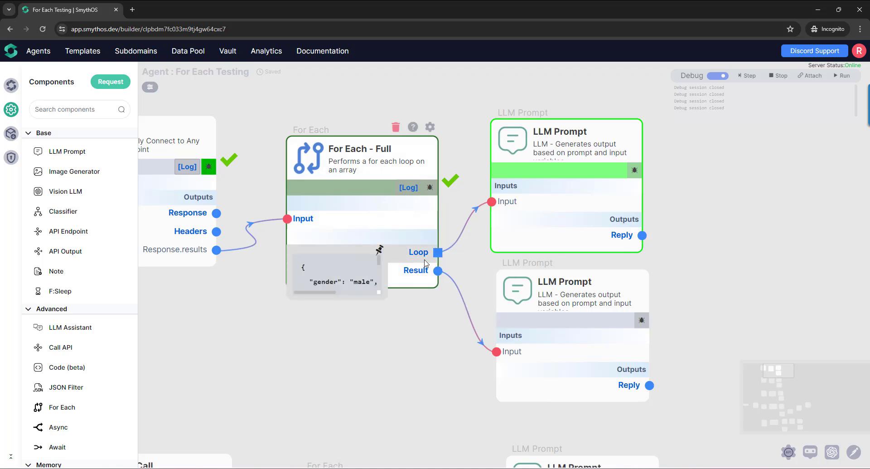
# - Step the debugger through the LLM Prompt connected to Loop and read the summary in its enlarged Reply preview
pyautogui.moveTo(505, 210)
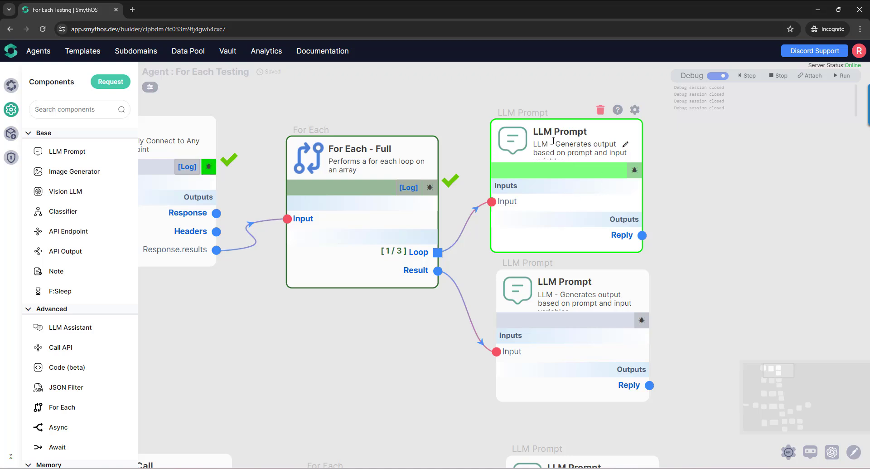
pyautogui.moveTo(565, 205)
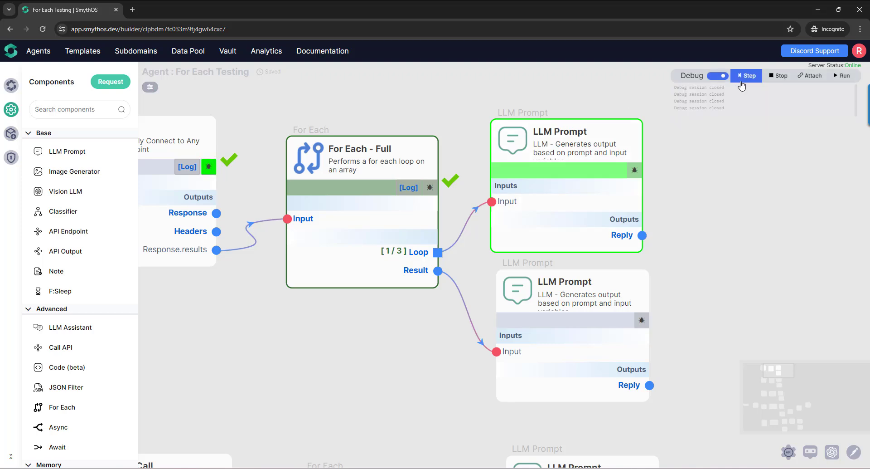
pyautogui.click(745, 76)
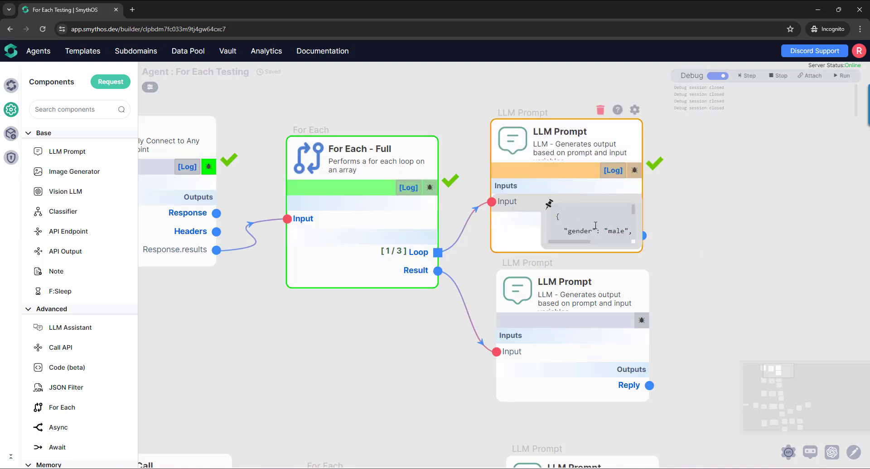
pyautogui.moveTo(585, 244)
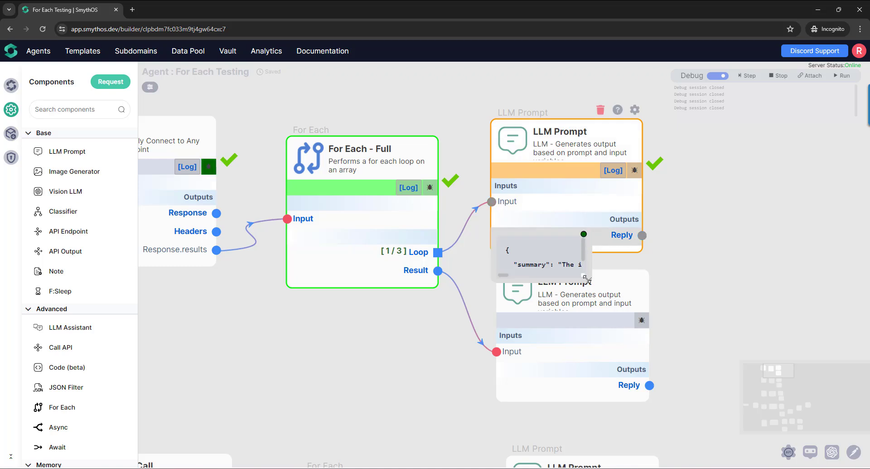
pyautogui.moveTo(587, 280); pyautogui.dragTo(735, 371)
pyautogui.moveTo(554, 361); pyautogui.dragTo(627, 360)
pyautogui.click(730, 234)
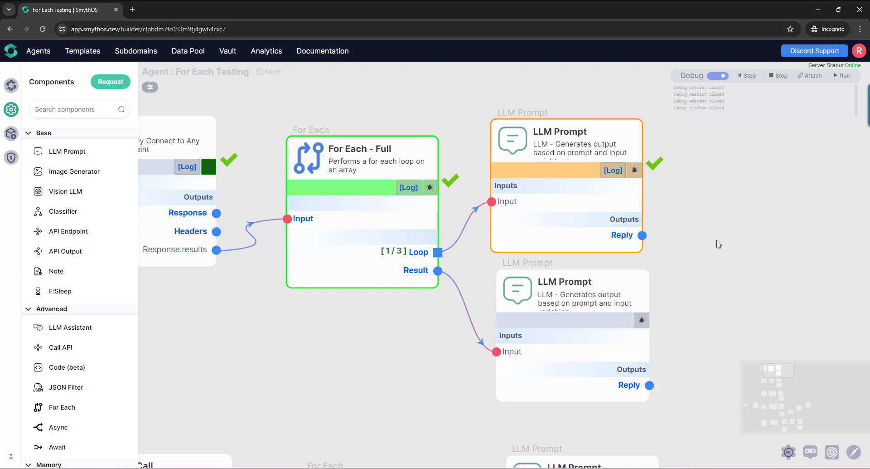
# - Step the debugger through the loop's second iteration, checking the LLM Prompt's Reply output
pyautogui.click(745, 75)
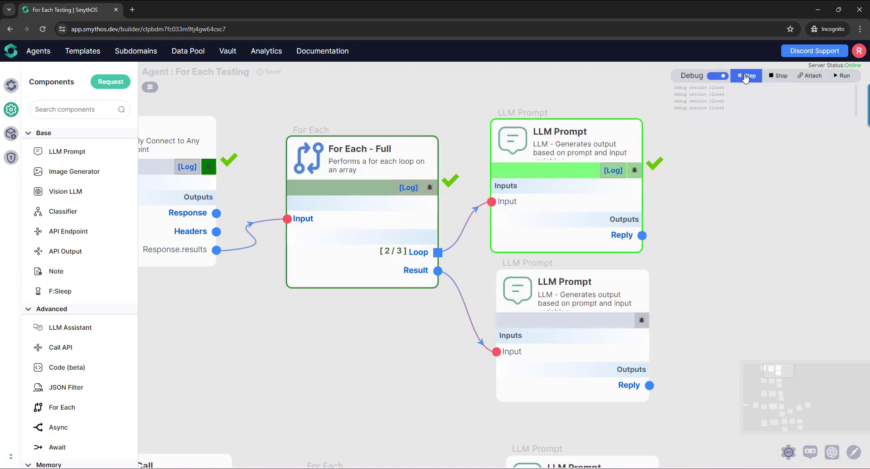
pyautogui.moveTo(392, 256)
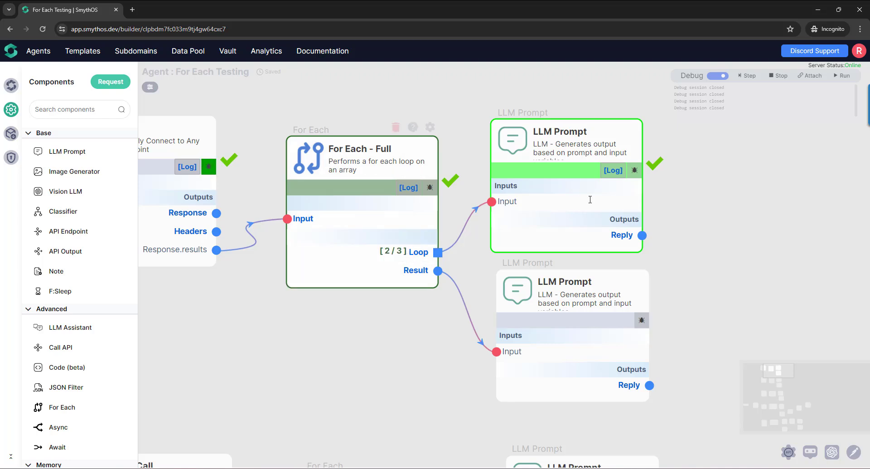
pyautogui.click(745, 76)
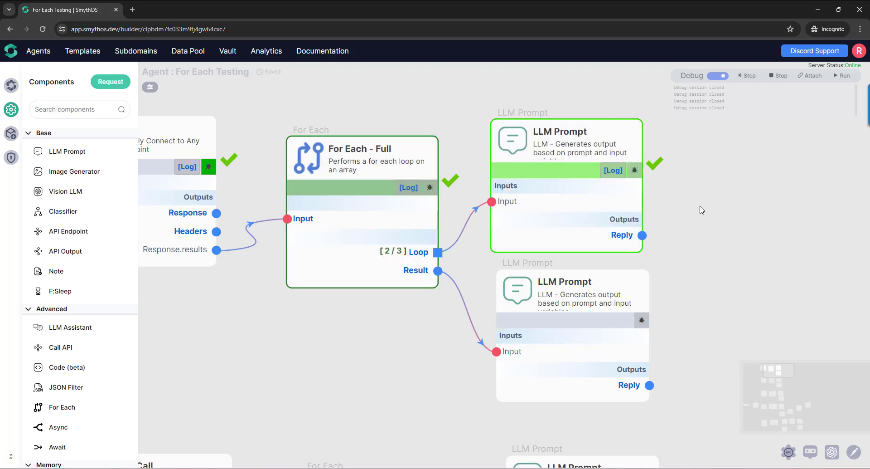
pyautogui.moveTo(628, 238)
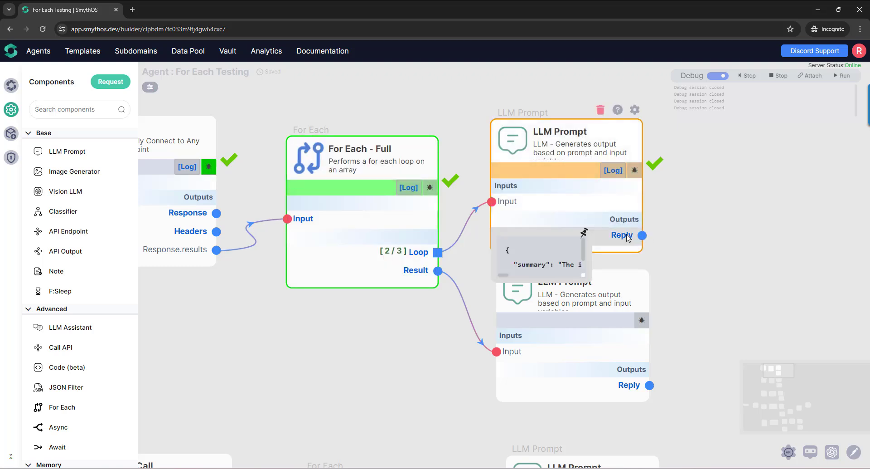
# - Step the debugger through the loop's third iteration and on to the LLM Prompt connected to Result
pyautogui.click(746, 76)
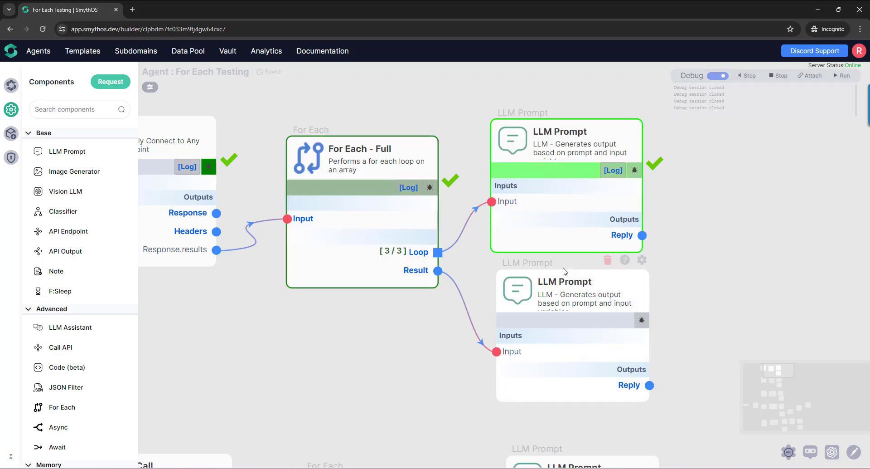
pyautogui.moveTo(418, 257)
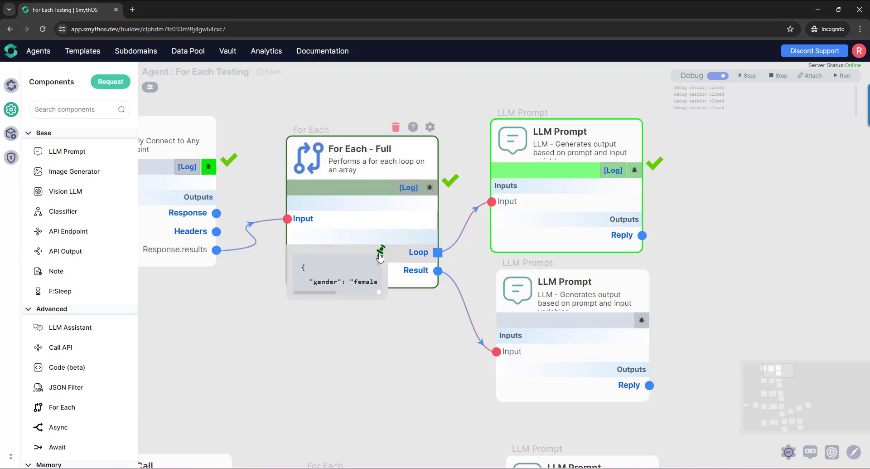
pyautogui.click(745, 75)
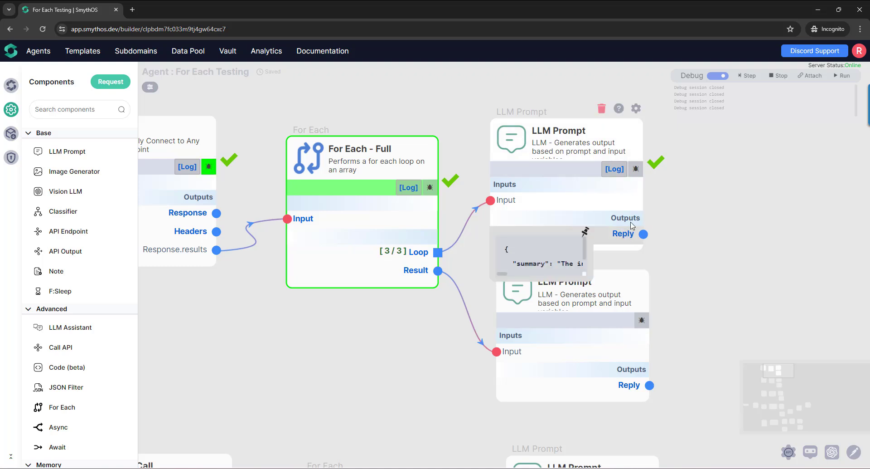
pyautogui.click(746, 76)
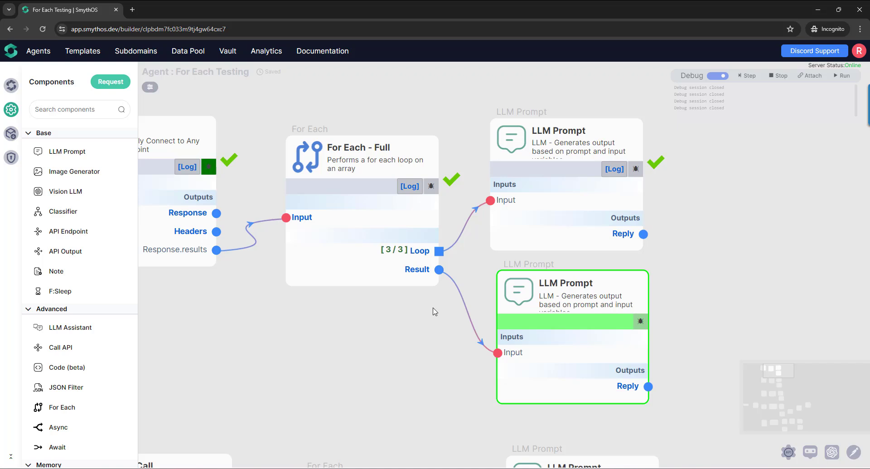
# - Pin and enlarge the Result output preview of For Each - Full and examine each iteration's id, name and result entries
pyautogui.moveTo(422, 280)
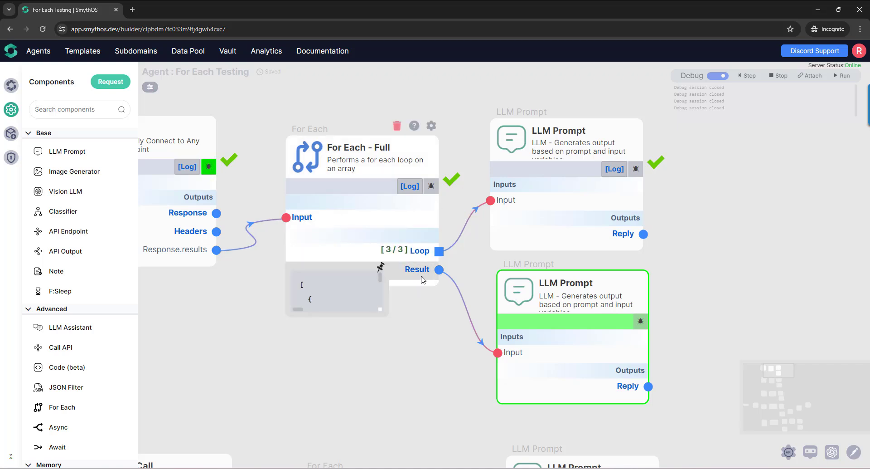
pyautogui.click(381, 267)
pyautogui.moveTo(393, 321); pyautogui.dragTo(528, 458)
pyautogui.scroll(-2, 339, 334)
pyautogui.scroll(2, 339, 334)
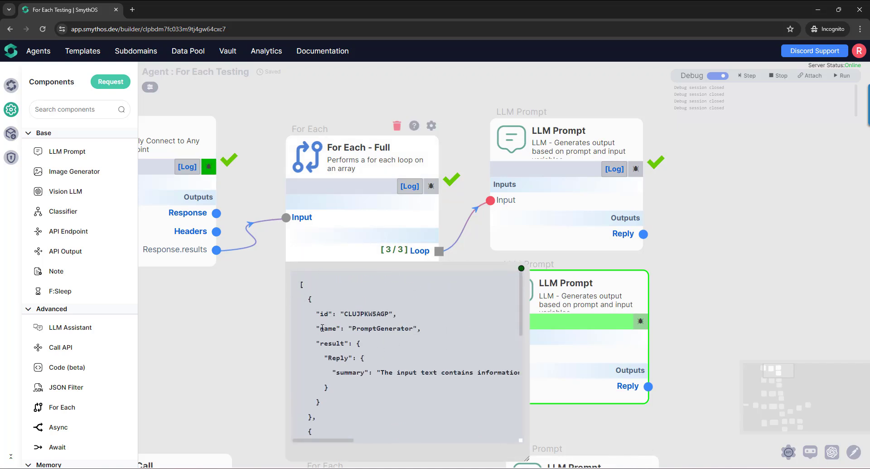
pyautogui.scroll(-3, 344, 344)
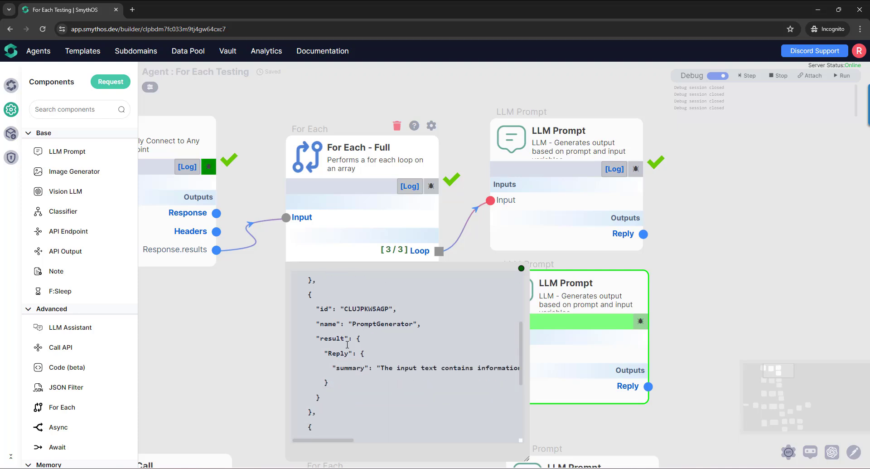
pyautogui.scroll(3, 354, 371)
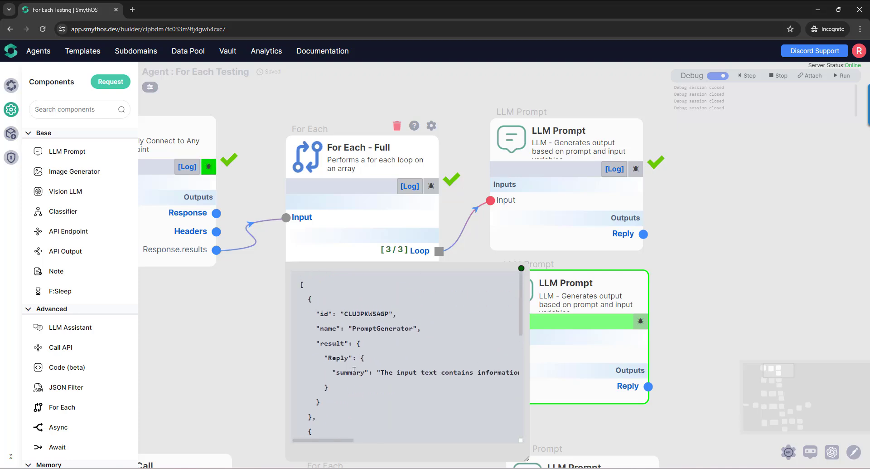
pyautogui.scroll(-3, 356, 367)
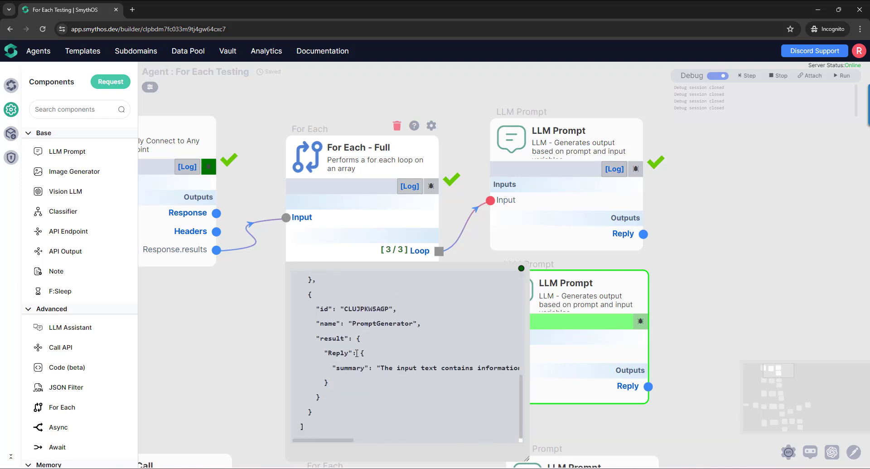
pyautogui.scroll(2, 360, 353)
pyautogui.scroll(1, 363, 349)
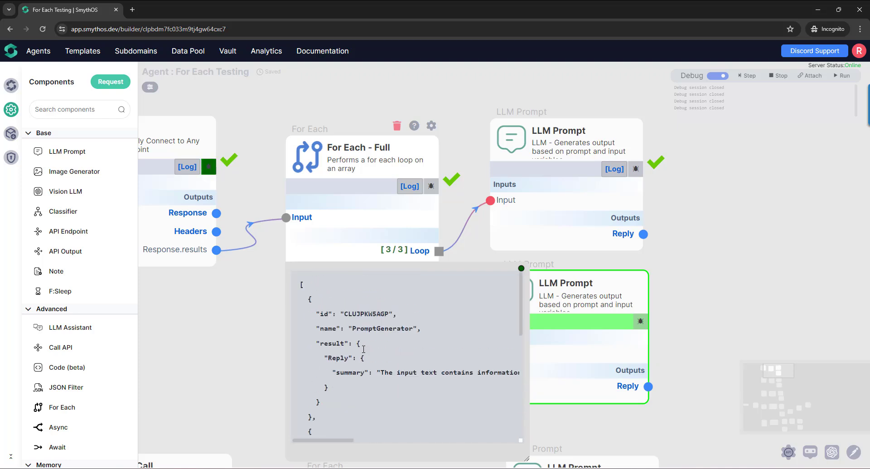
pyautogui.scroll(-6, 364, 349)
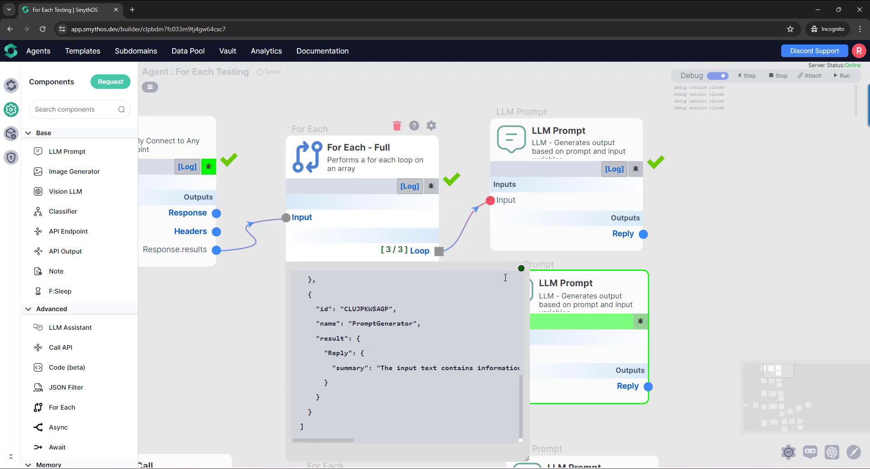
pyautogui.click(521, 268)
# - Step the debugger through the LLM Prompt connected to Result and examine its enlarged Reply preview
pyautogui.moveTo(463, 370); pyautogui.dragTo(377, 286)
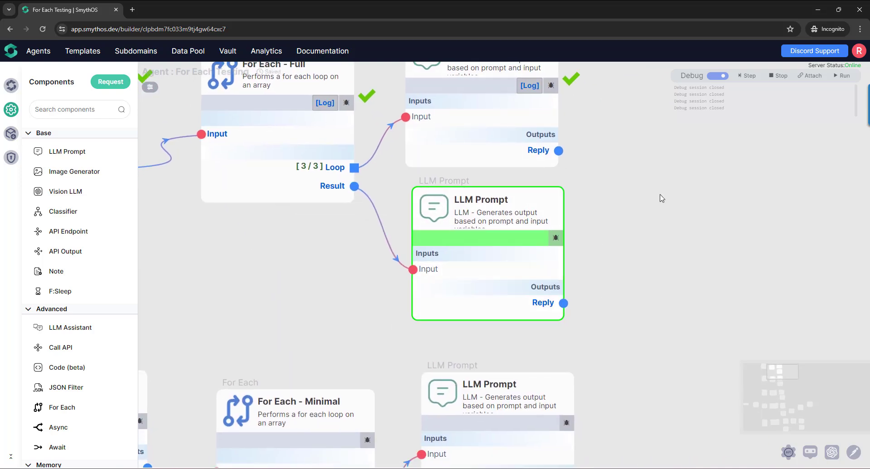
pyautogui.click(745, 80)
pyautogui.click(746, 82)
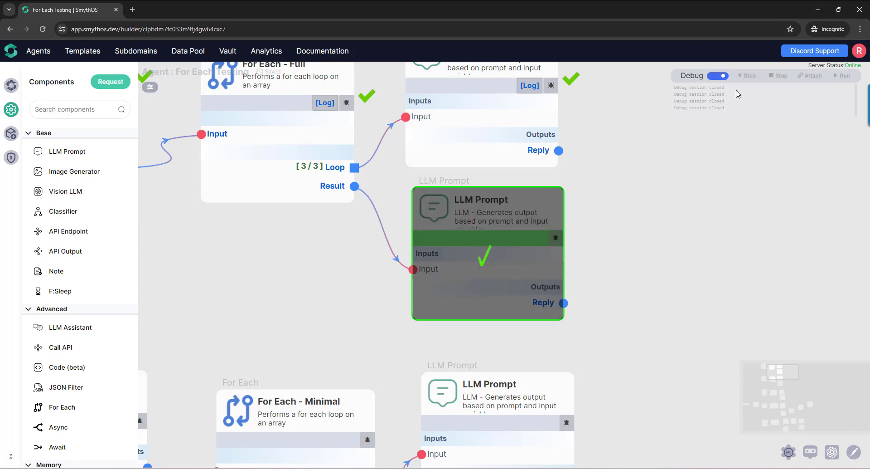
pyautogui.moveTo(549, 307)
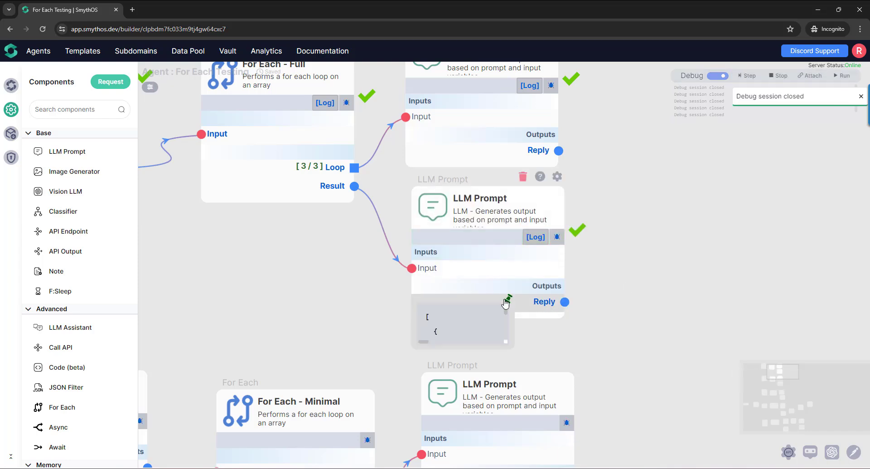
pyautogui.moveTo(506, 342); pyautogui.dragTo(681, 449)
pyautogui.scroll(-2, 567, 381)
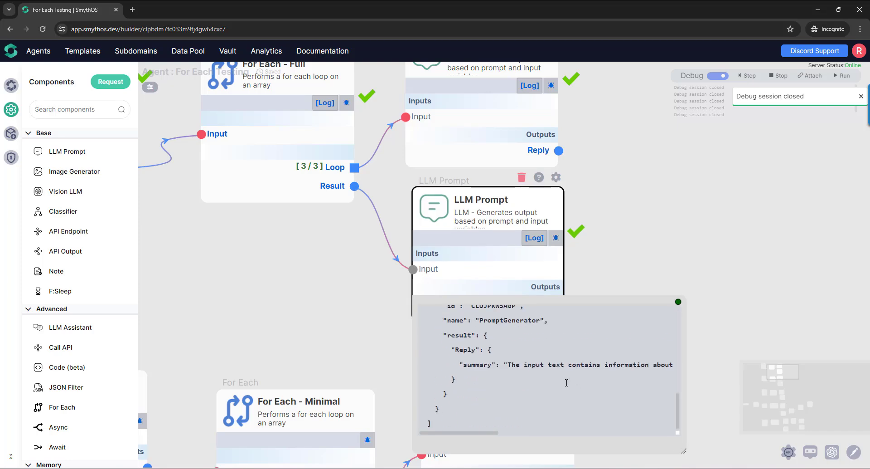
pyautogui.scroll(2, 567, 381)
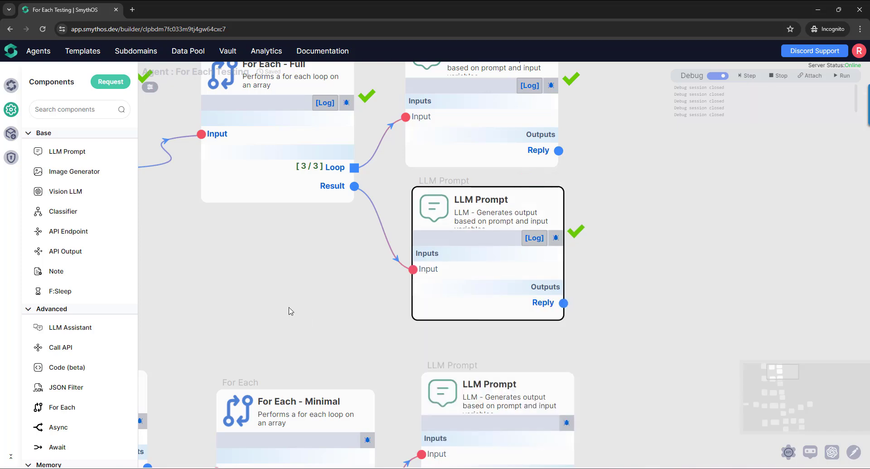
# - Check the Output Format setting of the For Each - Full component
pyautogui.moveTo(290, 311); pyautogui.dragTo(431, 368)
pyautogui.scroll(-3, 401, 333)
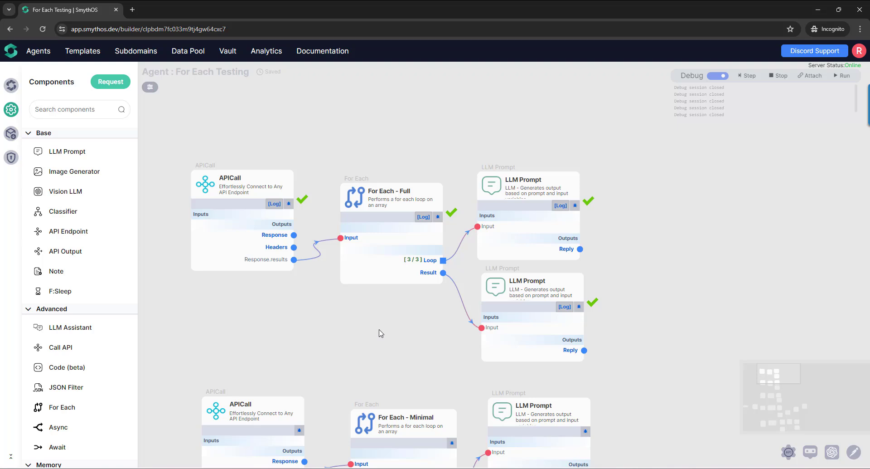
pyautogui.moveTo(381, 321); pyautogui.dragTo(371, 346)
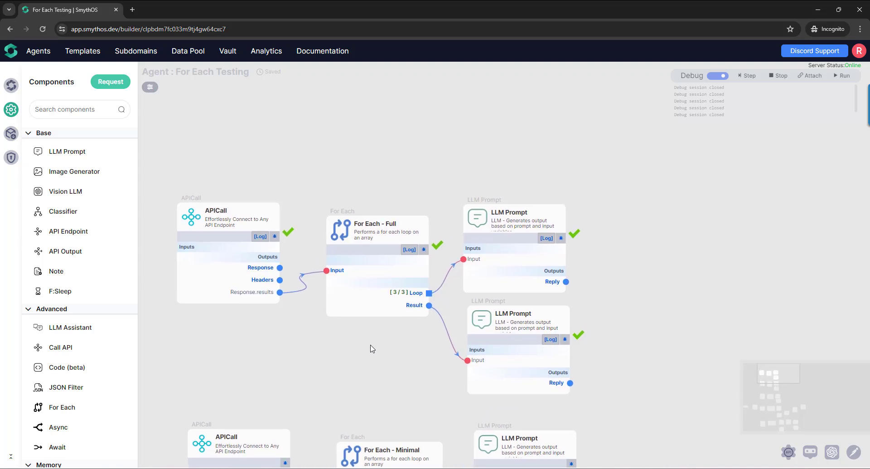
pyautogui.scroll(3, 371, 348)
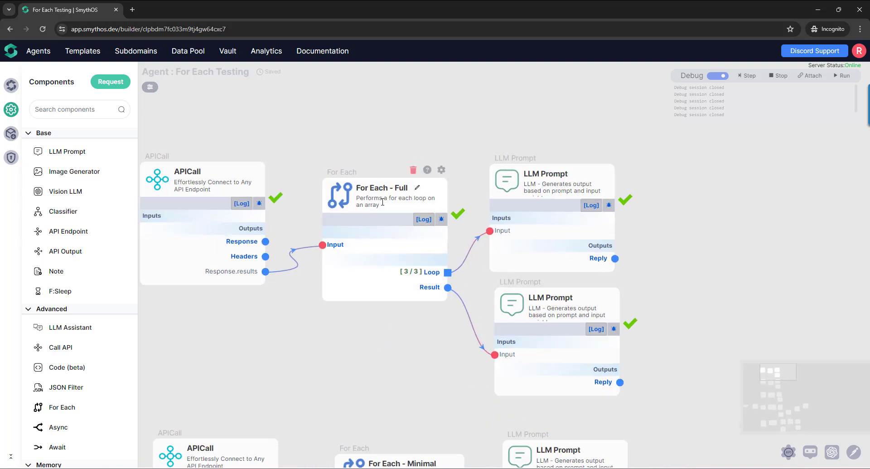
pyautogui.click(441, 170)
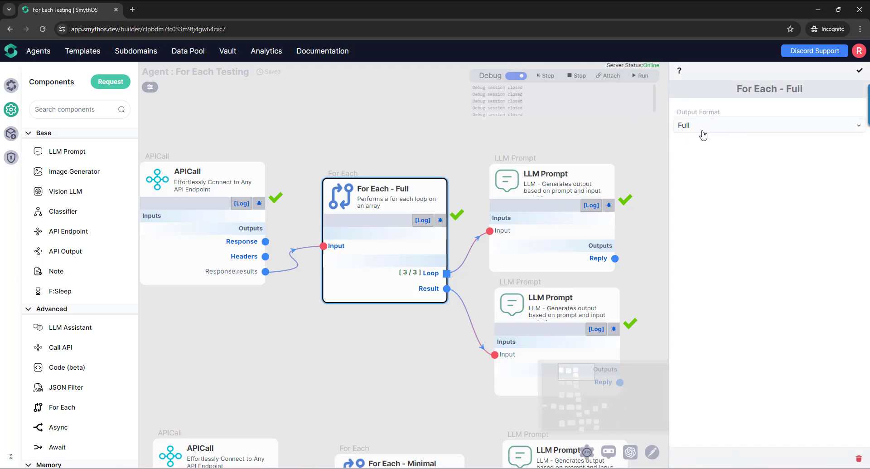
pyautogui.click(860, 70)
# - Enlarge the Result preview of For Each - Full again and highlight the first entry's id and name values
pyautogui.moveTo(432, 288)
pyautogui.click(401, 287)
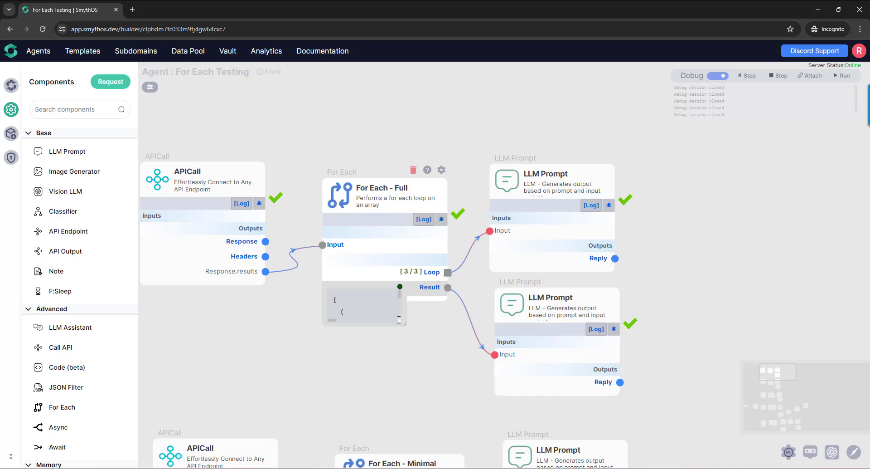
pyautogui.moveTo(400, 320); pyautogui.dragTo(622, 467)
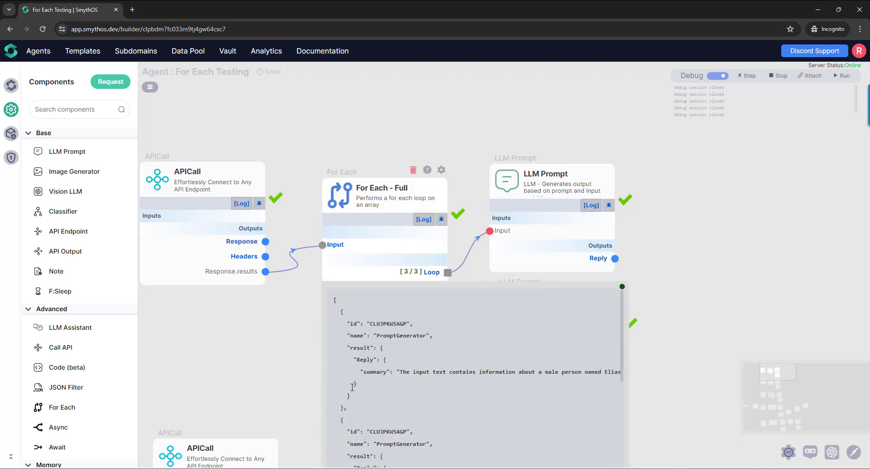
pyautogui.scroll(-3, 353, 387)
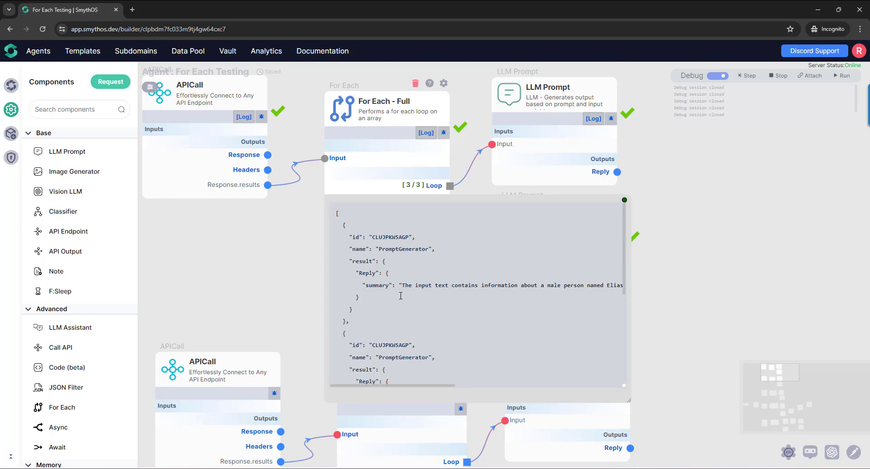
pyautogui.click(355, 235)
pyautogui.doubleClick(384, 238)
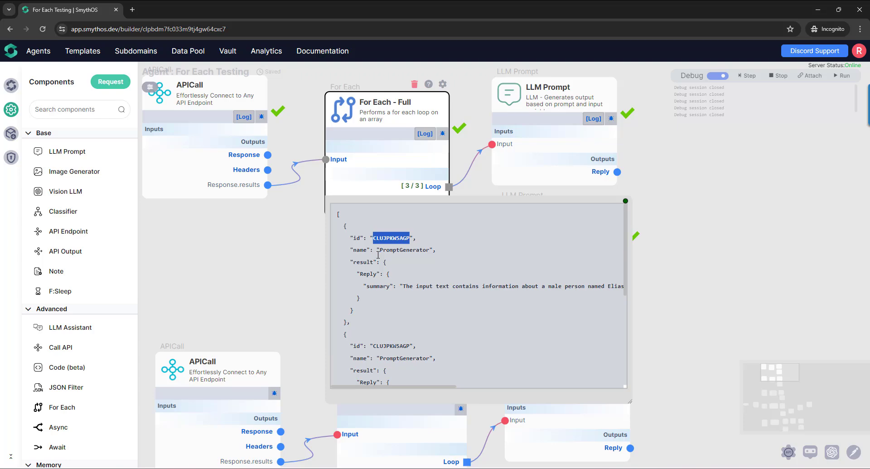
pyautogui.moveTo(354, 254); pyautogui.dragTo(367, 255)
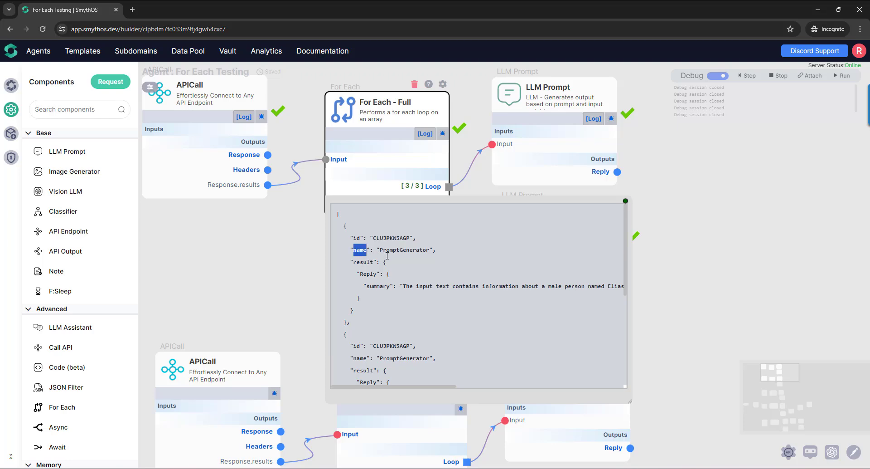
pyautogui.doubleClick(404, 253)
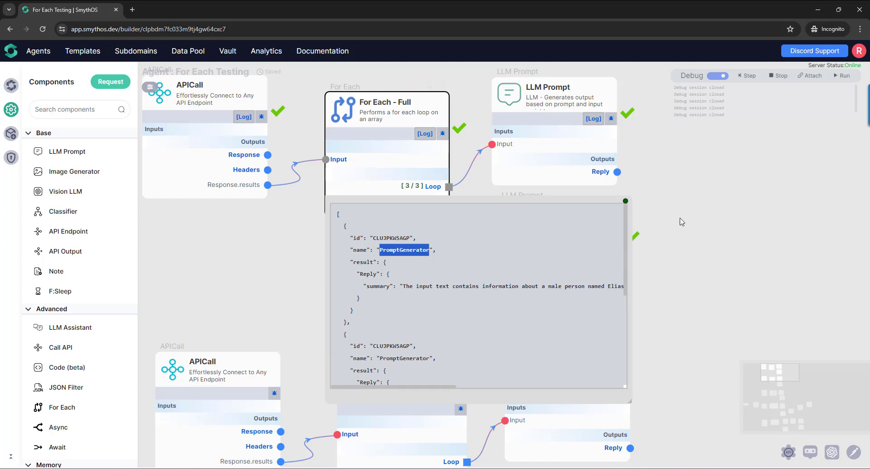
pyautogui.moveTo(685, 216); pyautogui.dragTo(596, 271)
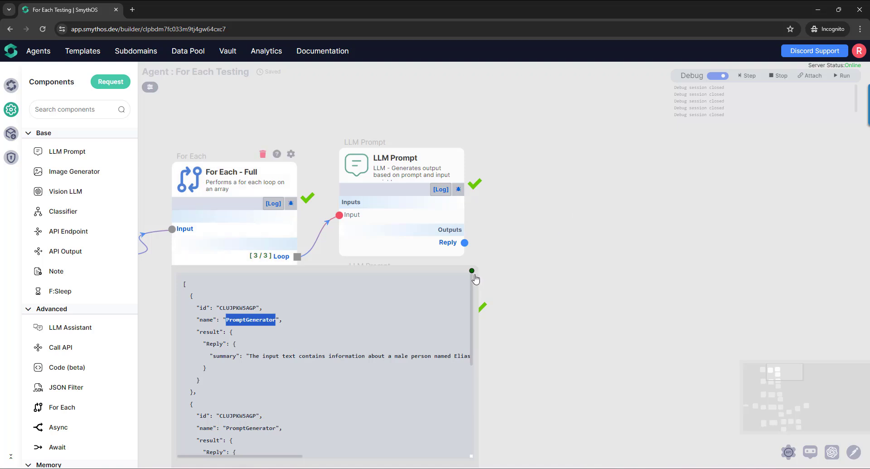
pyautogui.moveTo(561, 343); pyautogui.dragTo(622, 295)
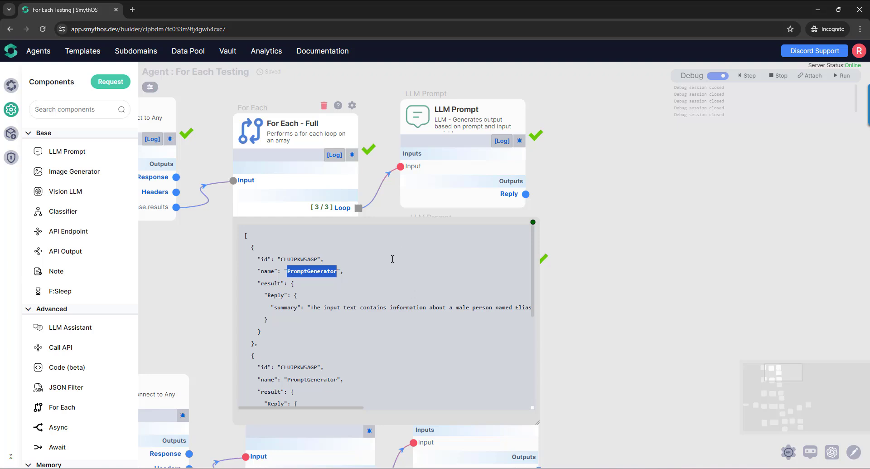
pyautogui.click(532, 223)
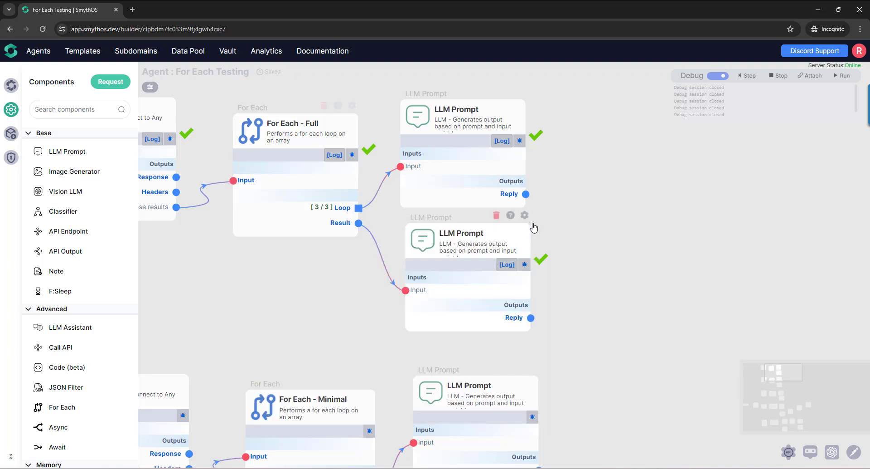
# - Turn off debug mode and move the LLM Prompt connected to Loop slightly farther from For Each - Full
pyautogui.moveTo(590, 214); pyautogui.dragTo(587, 277)
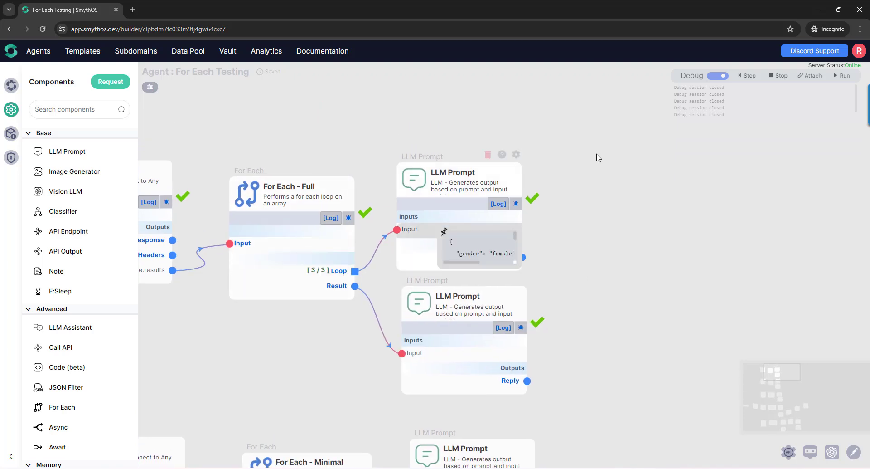
pyautogui.click(718, 77)
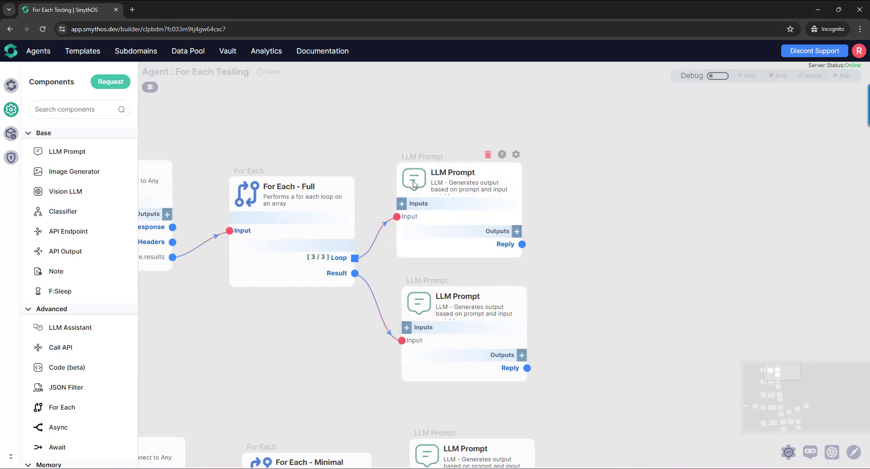
pyautogui.moveTo(425, 184); pyautogui.dragTo(443, 172)
# - Add another LLM Prompt beside the one connected to Loop and link that prompt's Reply to the new component's Input
pyautogui.moveTo(597, 233); pyautogui.dragTo(529, 265)
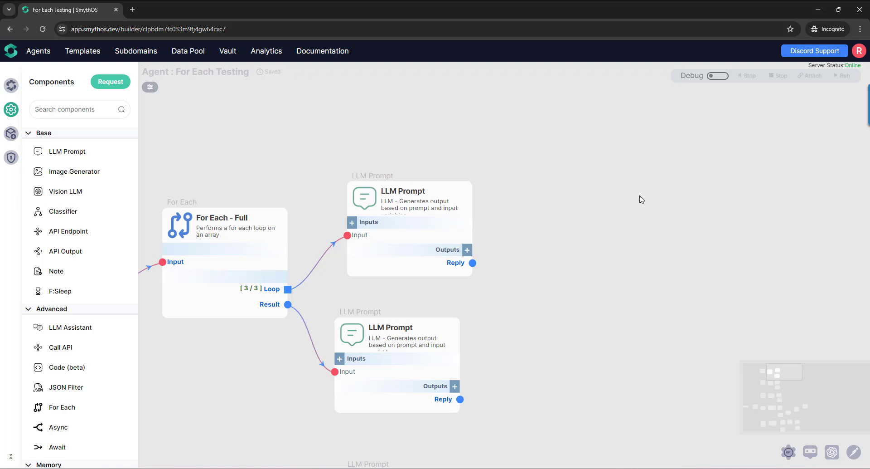
pyautogui.moveTo(91, 151); pyautogui.dragTo(548, 191)
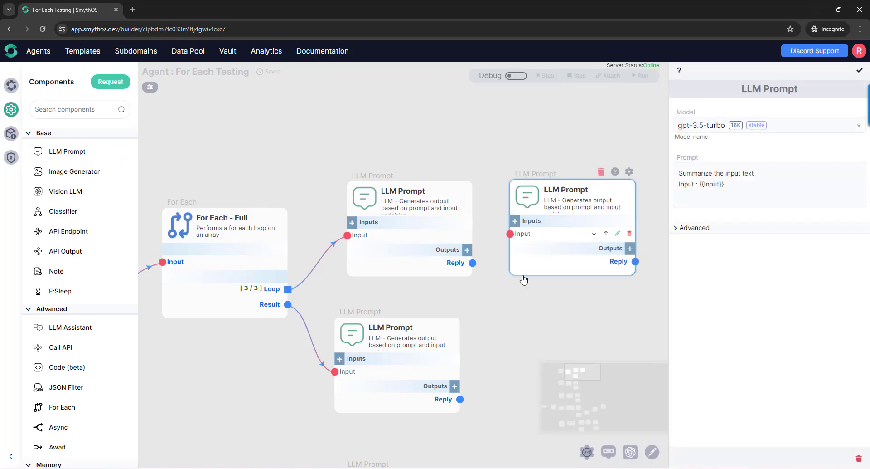
pyautogui.moveTo(402, 213); pyautogui.dragTo(439, 211)
# - Set the new LLM Prompt's model to Echo and replace its whole prompt text with the Input variable
pyautogui.moveTo(721, 127); pyautogui.dragTo(714, 146)
pyautogui.click(716, 126)
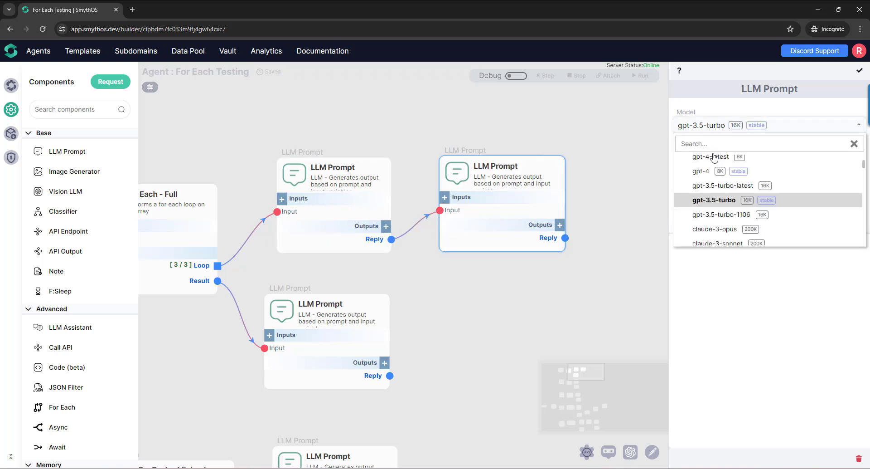
pyautogui.scroll(3, 716, 163)
pyautogui.click(718, 163)
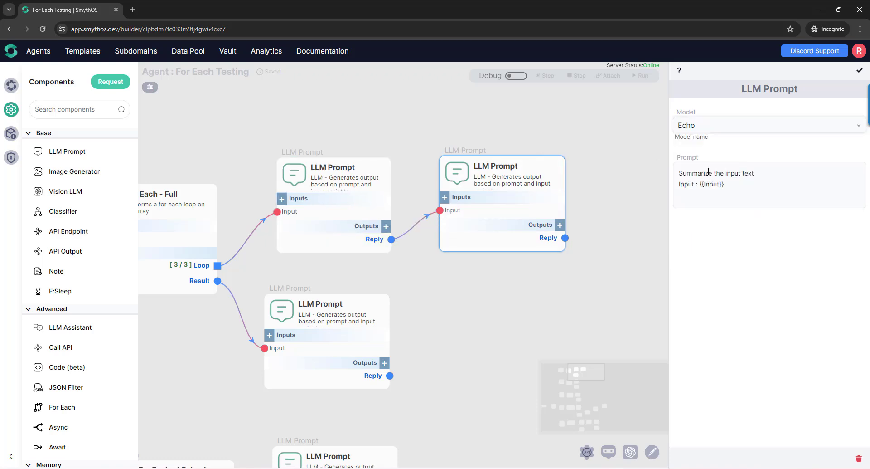
pyautogui.tripleClick(729, 182)
pyautogui.hotkey('ctrl', 'a')
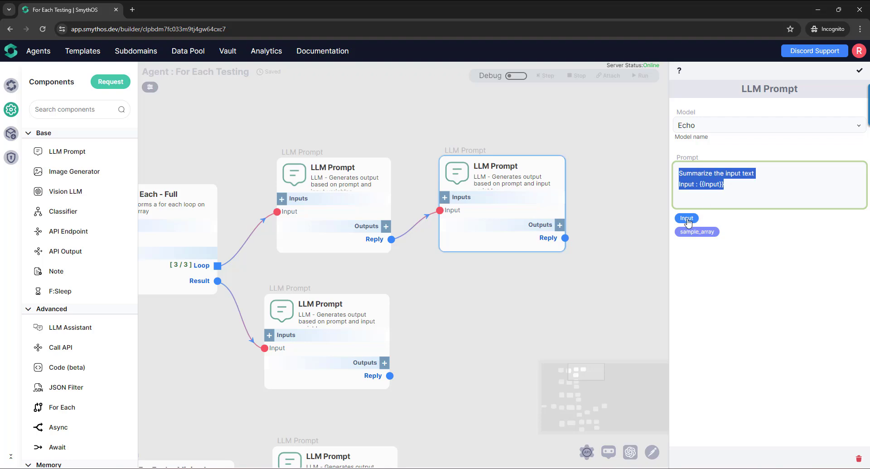
pyautogui.click(687, 218)
pyautogui.click(860, 70)
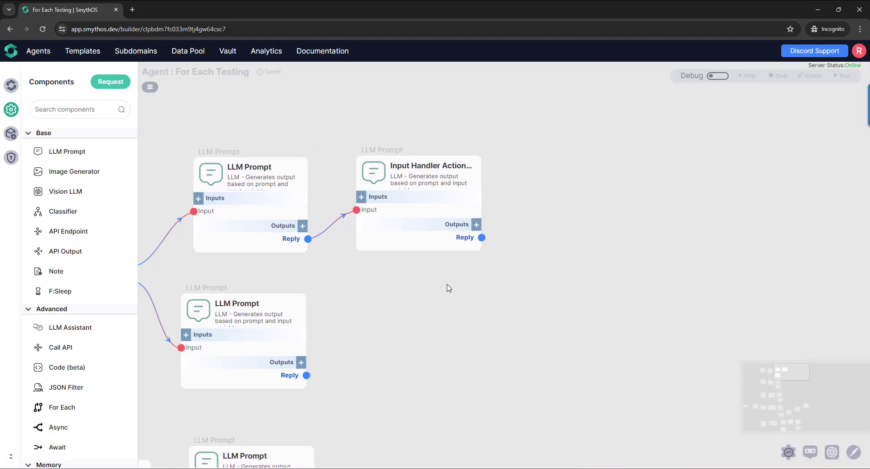
# - Add an API Output component beside the Echo prompt with an input named iteration, and link the prompt's Reply to it
pyautogui.moveTo(86, 257); pyautogui.dragTo(533, 196)
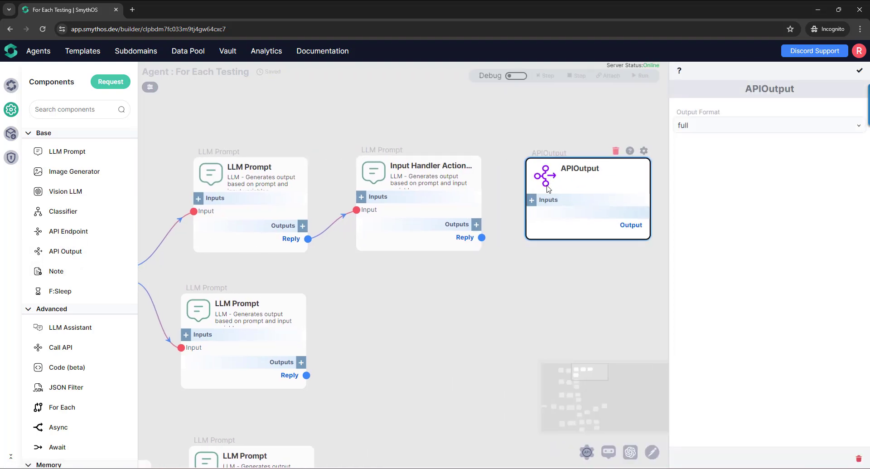
pyautogui.click(531, 199)
pyautogui.write('resul')
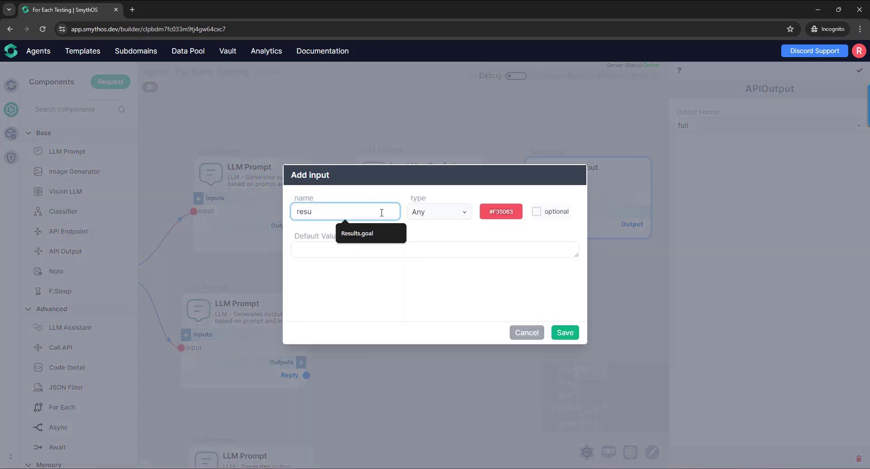
pyautogui.press('BackSpace')
pyautogui.press('BackSpace')
pyautogui.press('BackSpace')
pyautogui.press('BackSpace')
pyautogui.write('iteration')
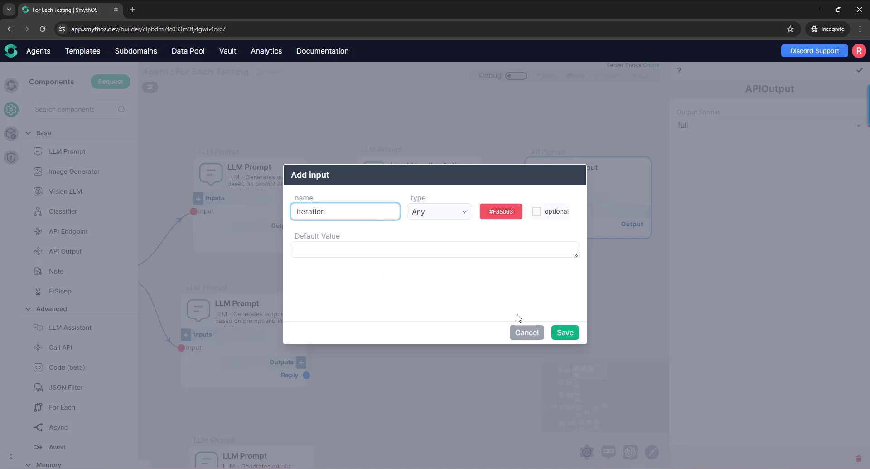
pyautogui.click(562, 333)
pyautogui.moveTo(482, 238); pyautogui.dragTo(527, 212)
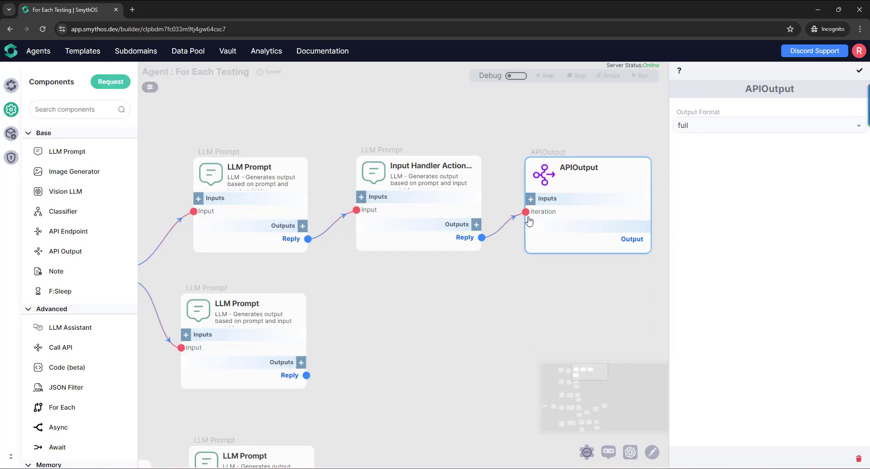
pyautogui.click(862, 72)
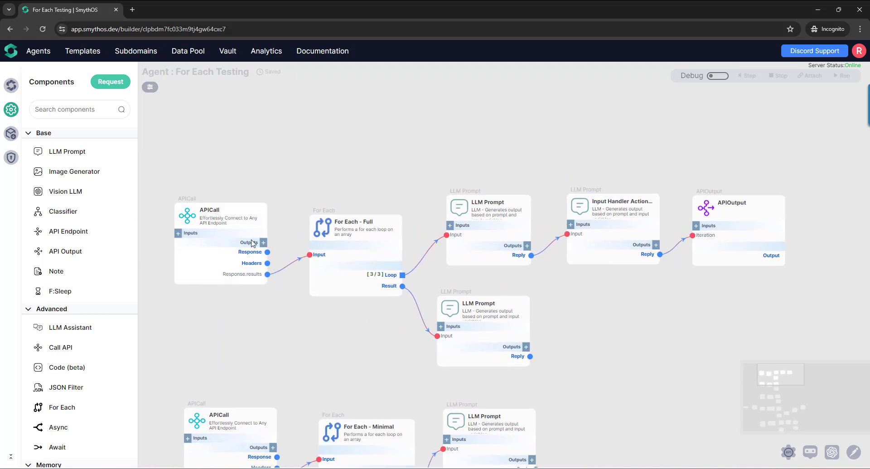
# - Turn on debug mode and run the flow from the APICall that feeds For Each - Full
pyautogui.click(714, 76)
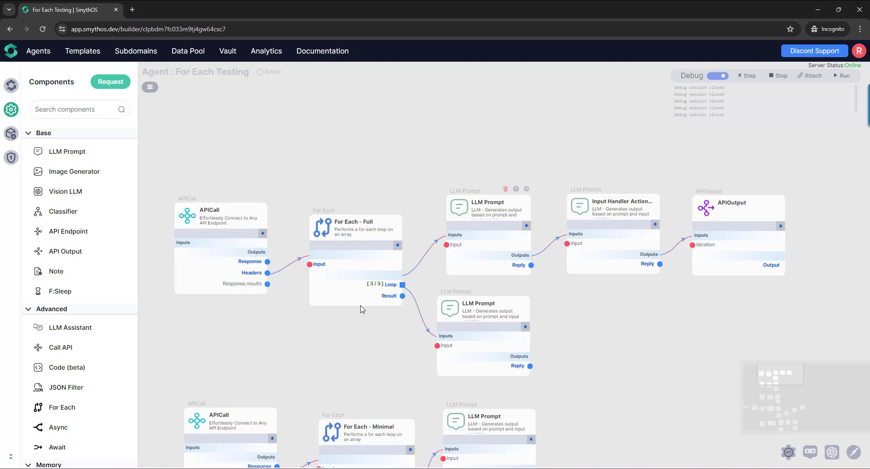
pyautogui.click(262, 234)
pyautogui.click(567, 282)
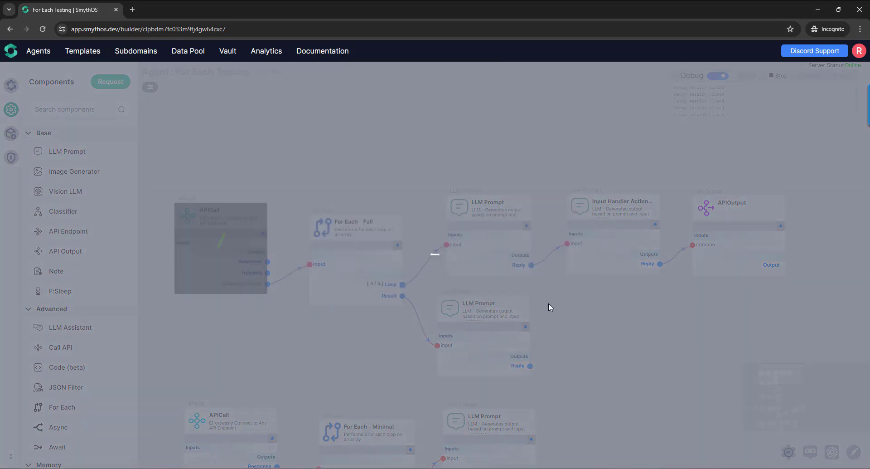
pyautogui.click(842, 75)
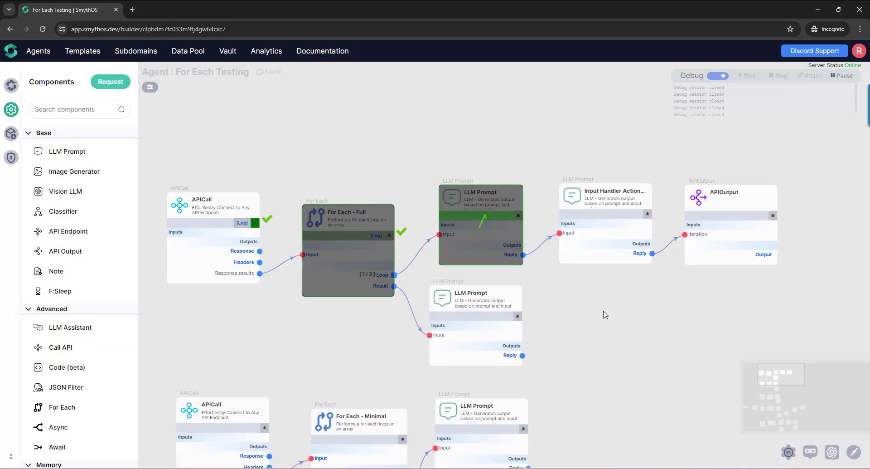
pyautogui.moveTo(594, 265); pyautogui.dragTo(594, 294)
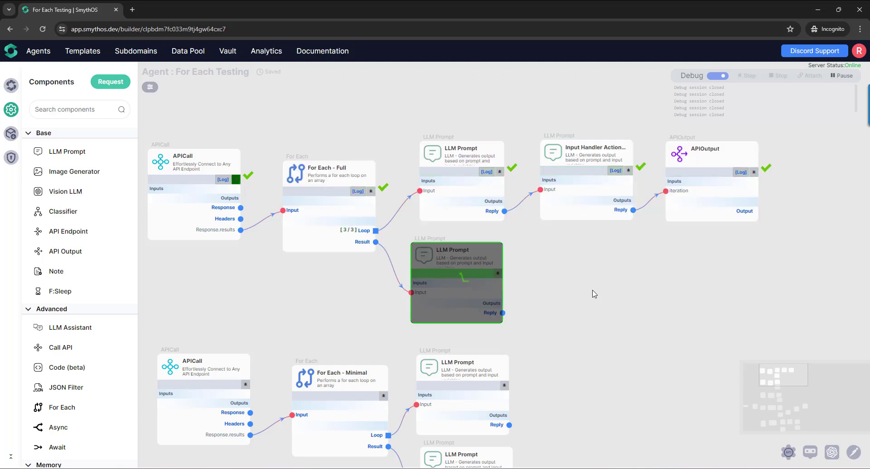
# - Enlarge the Result preview of For Each - Full and highlight the first entry's name key and its value
pyautogui.scroll(3, 374, 309)
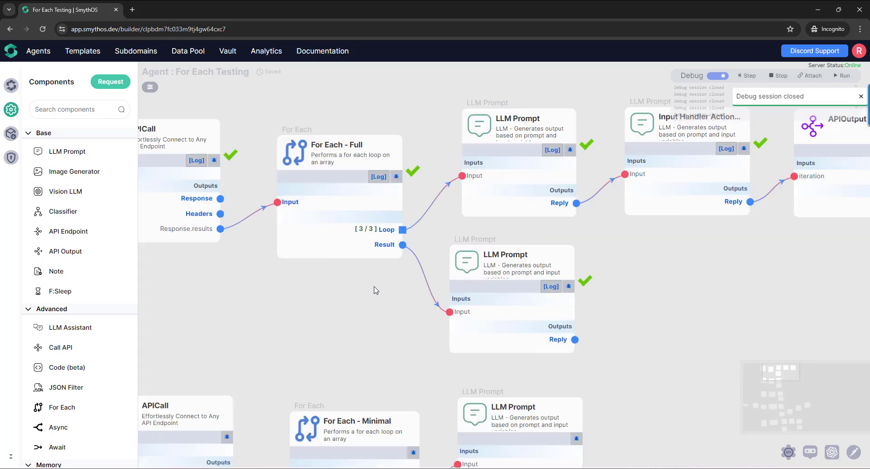
pyautogui.moveTo(357, 240)
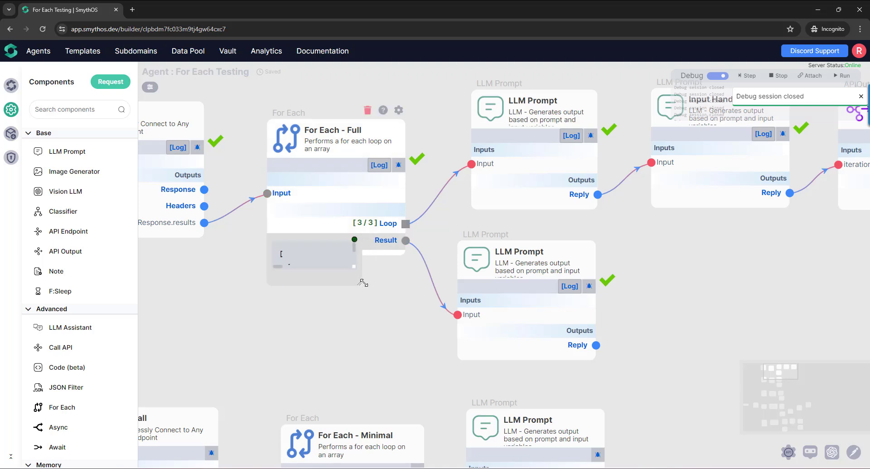
pyautogui.moveTo(352, 276); pyautogui.dragTo(627, 442)
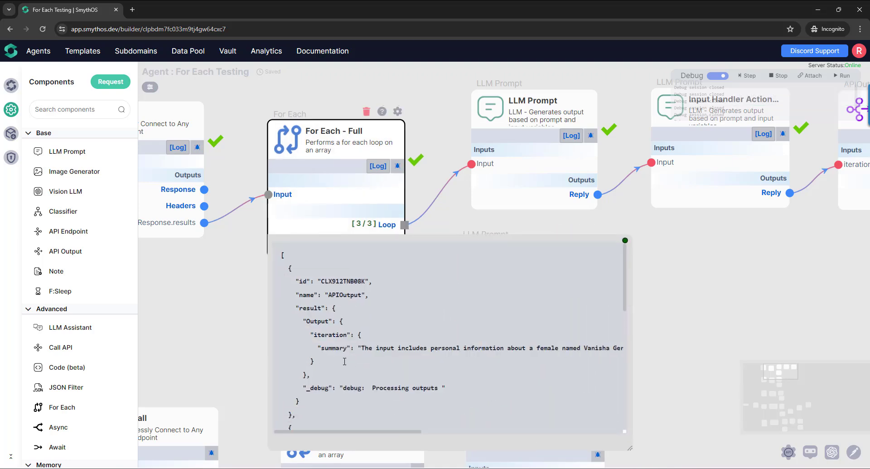
pyautogui.doubleClick(310, 295)
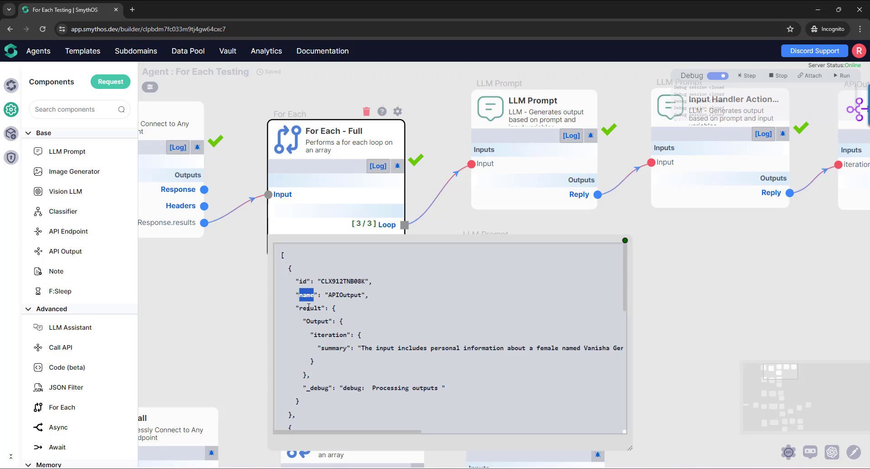
pyautogui.doubleClick(343, 295)
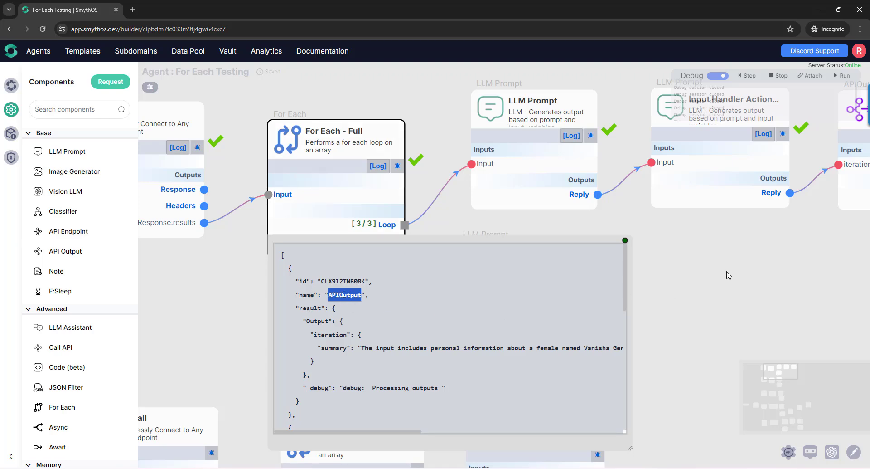
pyautogui.moveTo(728, 271); pyautogui.dragTo(507, 314)
pyautogui.moveTo(477, 342); pyautogui.dragTo(706, 273)
pyautogui.doubleClick(309, 267)
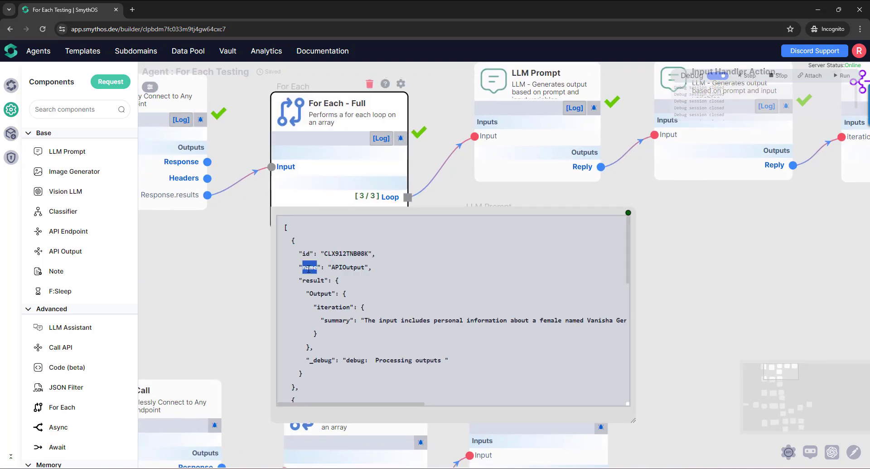
pyautogui.doubleClick(343, 267)
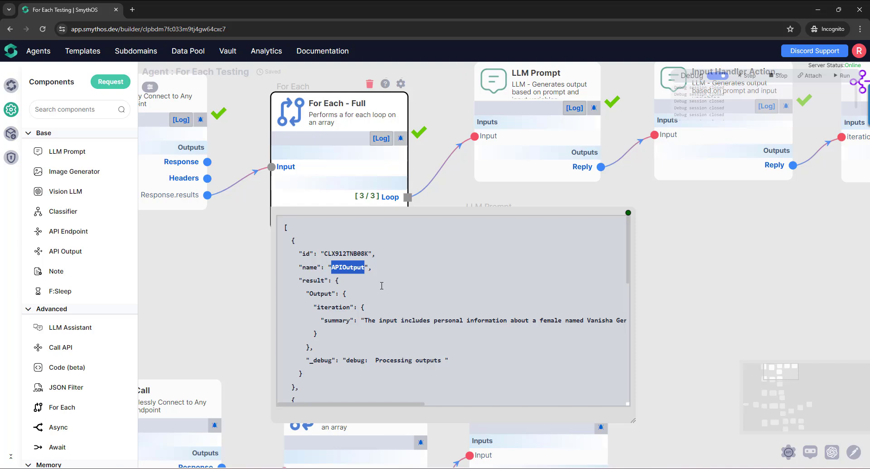
# - Preview the Loop output and the API Output's iteration input for comparison with the For Each - Full result
pyautogui.moveTo(735, 239); pyautogui.dragTo(810, 290)
pyautogui.moveTo(338, 236)
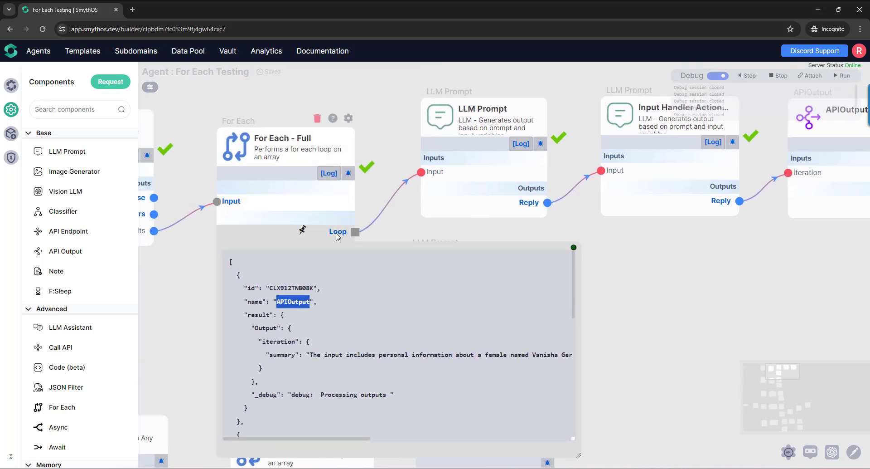
pyautogui.moveTo(709, 265); pyautogui.dragTo(460, 277)
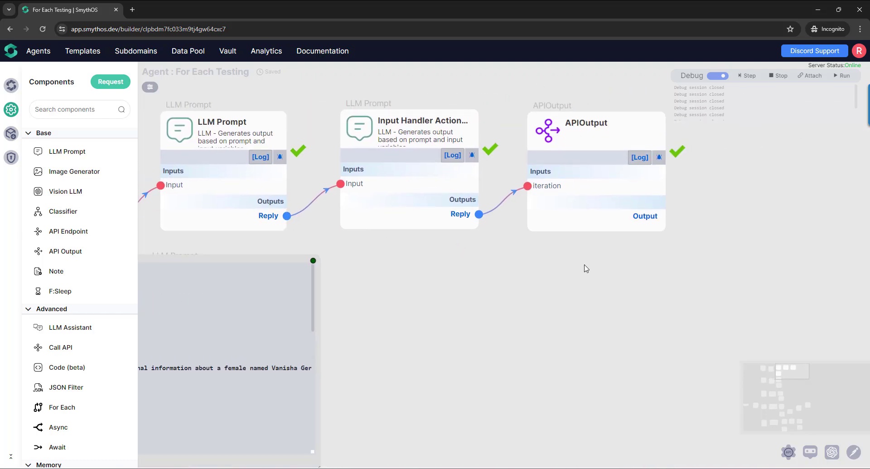
pyautogui.moveTo(604, 196)
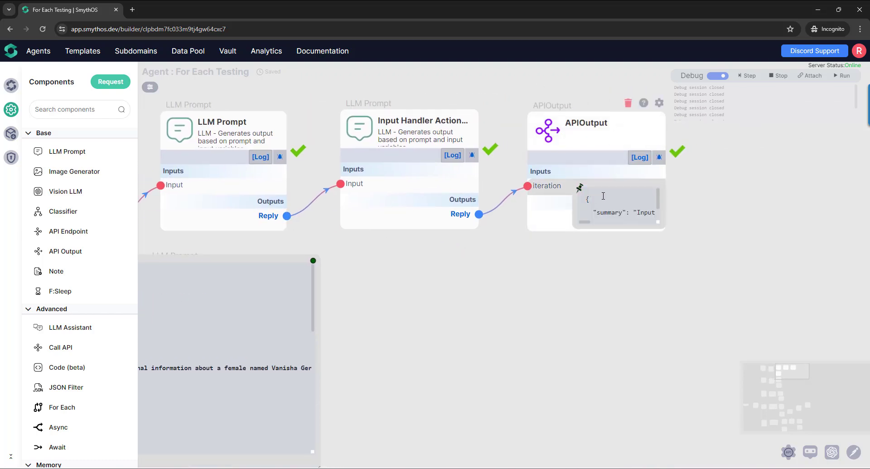
pyautogui.moveTo(439, 277); pyautogui.dragTo(454, 293)
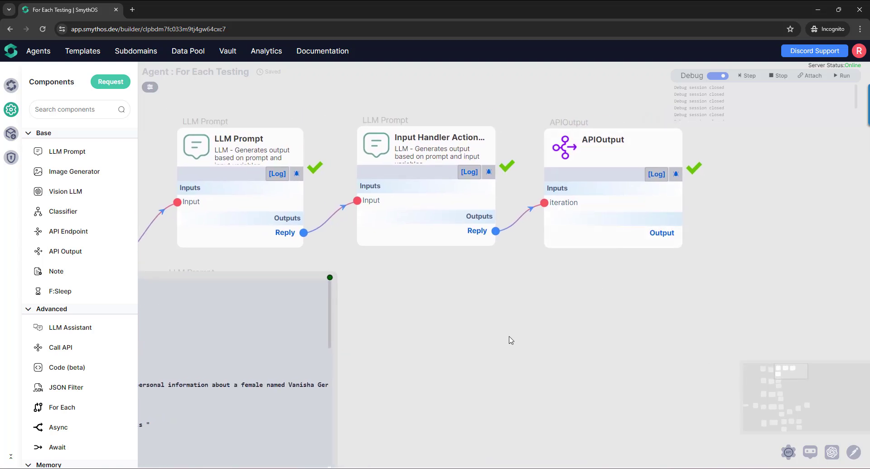
pyautogui.moveTo(509, 337); pyautogui.dragTo(681, 242)
pyautogui.moveTo(581, 294); pyautogui.dragTo(675, 292)
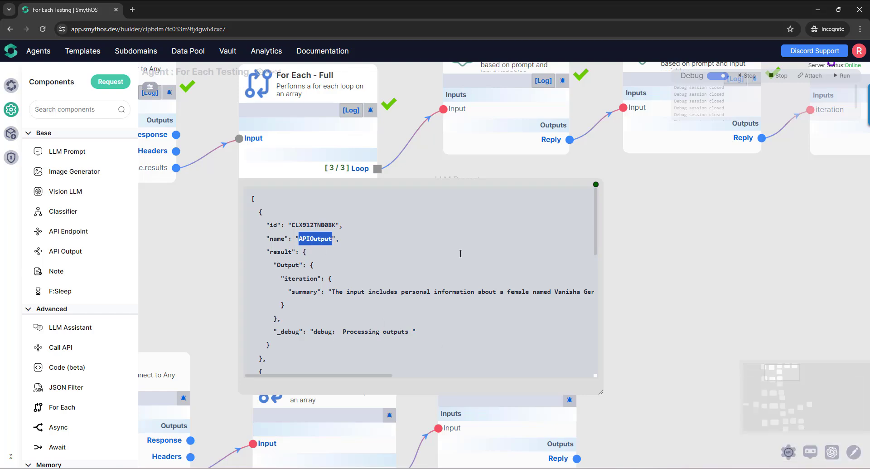
# - Close the enlarged Result preview and delete the Echo prompt and API Output components from the loop branch
pyautogui.click(595, 188)
pyautogui.moveTo(657, 206); pyautogui.dragTo(434, 319)
pyautogui.moveTo(382, 118); pyautogui.dragTo(787, 309)
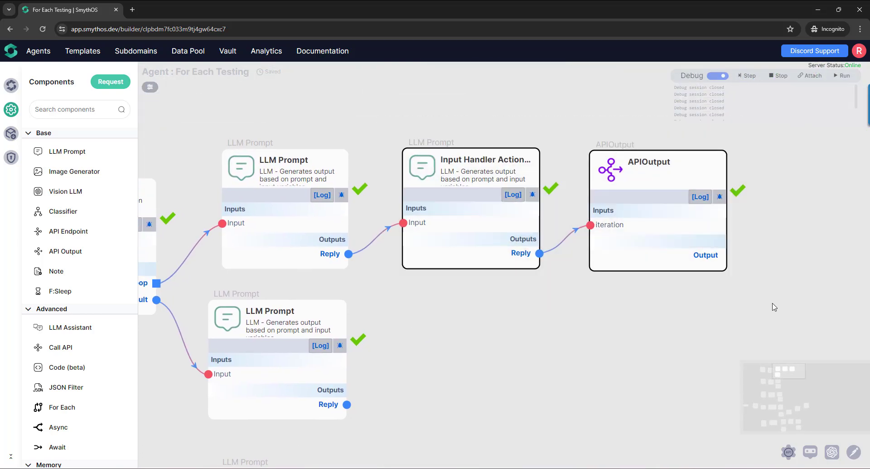
pyautogui.press('Delete')
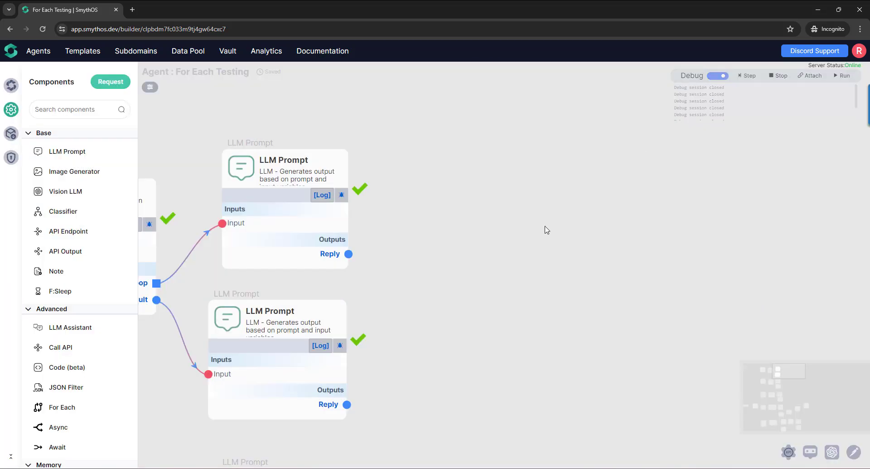
# - Debug the shortened flow from the APICall feeding For Each - Full and run it to completion
pyautogui.moveTo(435, 335); pyautogui.dragTo(678, 330)
pyautogui.moveTo(356, 349); pyautogui.dragTo(403, 323)
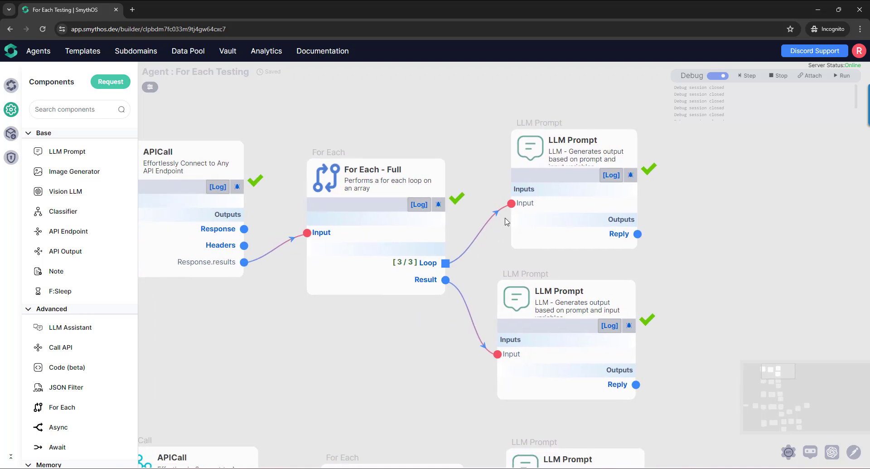
pyautogui.click(237, 187)
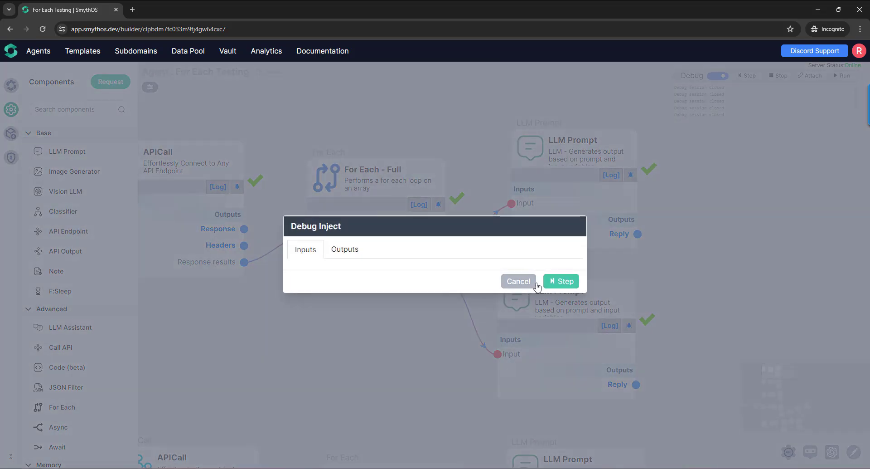
pyautogui.click(550, 282)
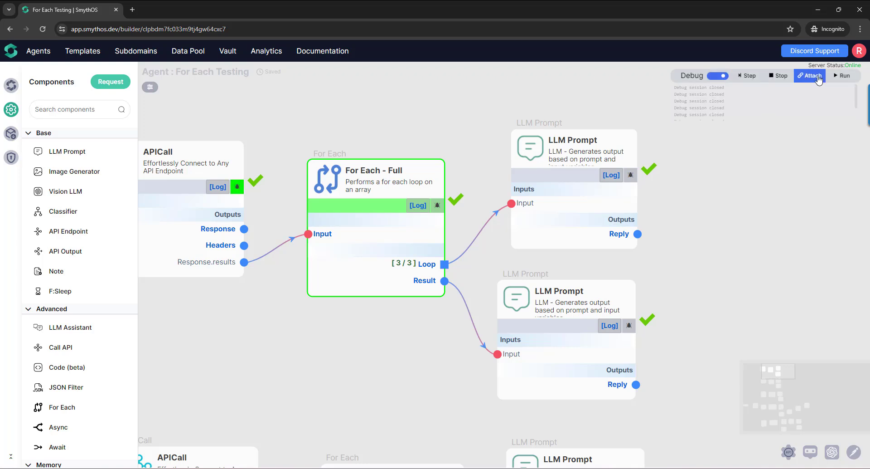
pyautogui.click(843, 75)
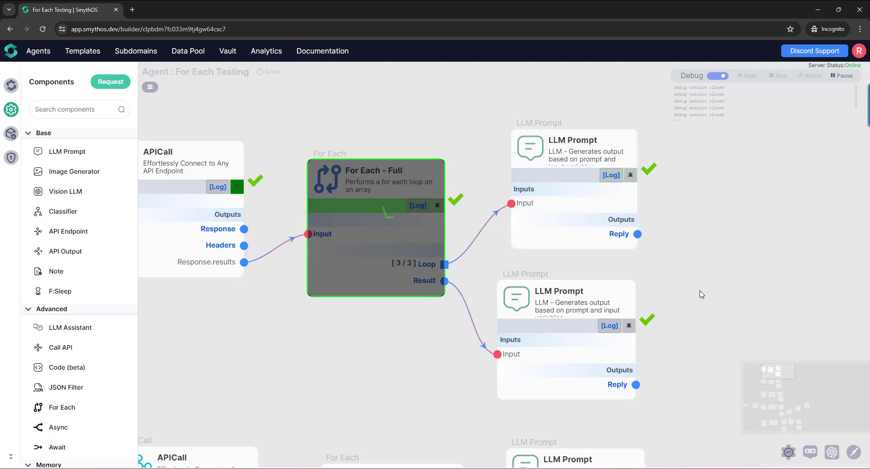
# - Pin and enlarge the new Result preview of For Each - Full and highlight the first entry's PromptGenerator name
pyautogui.moveTo(428, 281)
pyautogui.click(394, 279)
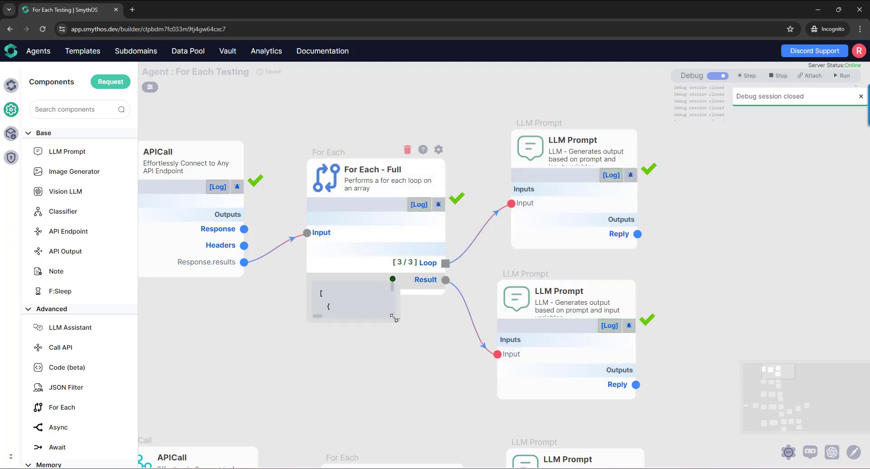
pyautogui.moveTo(395, 318); pyautogui.dragTo(620, 457)
pyautogui.scroll(-3, 671, 295)
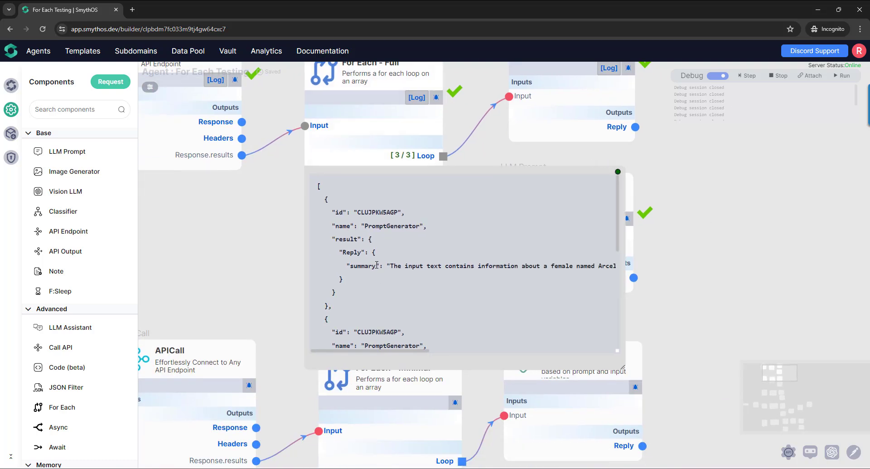
pyautogui.click(346, 225)
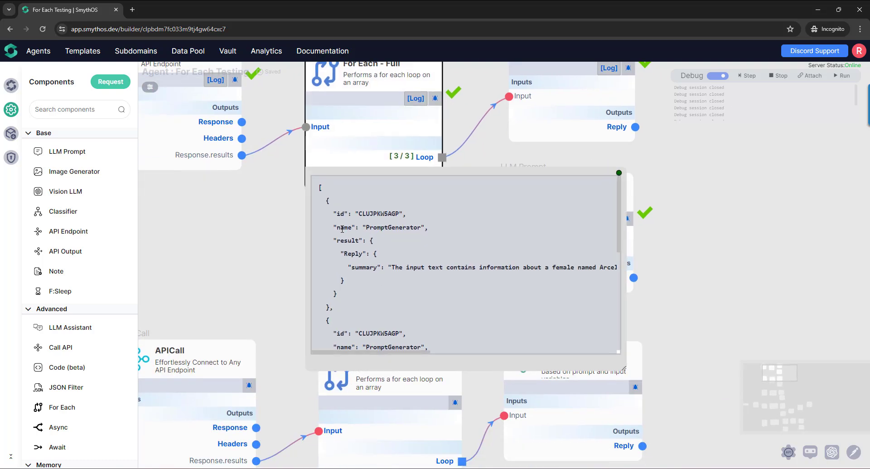
pyautogui.doubleClick(342, 228)
pyautogui.doubleClick(385, 228)
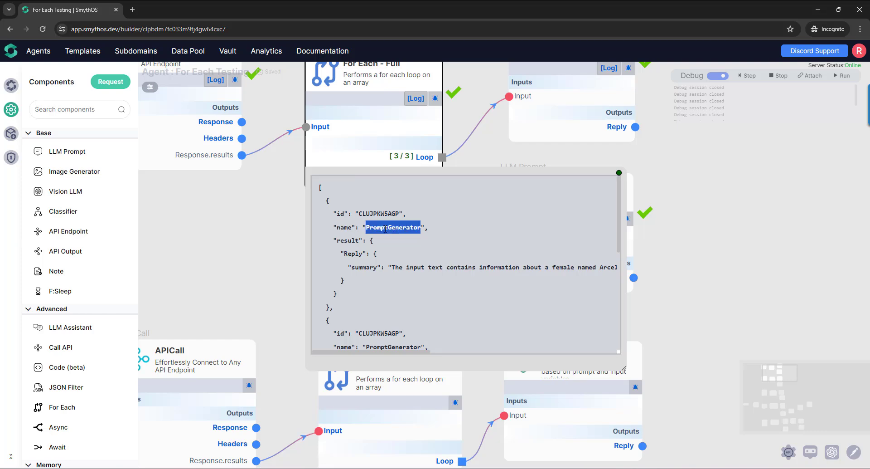
# - Highlight the first entry's result and Reply keys and preview the loop LLM Prompt's Reply output for comparison
pyautogui.doubleClick(352, 241)
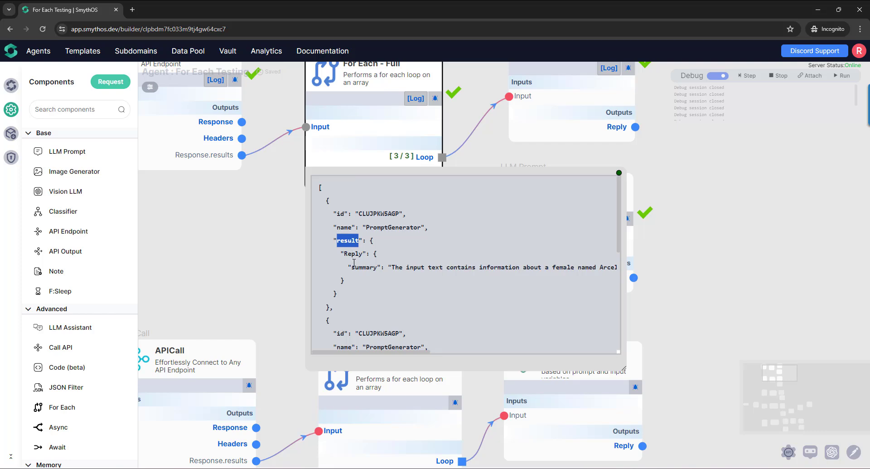
pyautogui.doubleClick(354, 253)
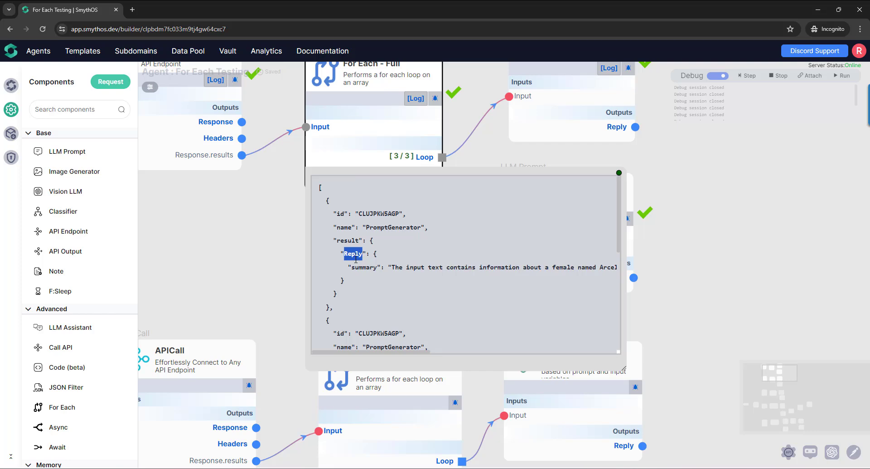
pyautogui.moveTo(492, 153); pyautogui.dragTo(407, 210)
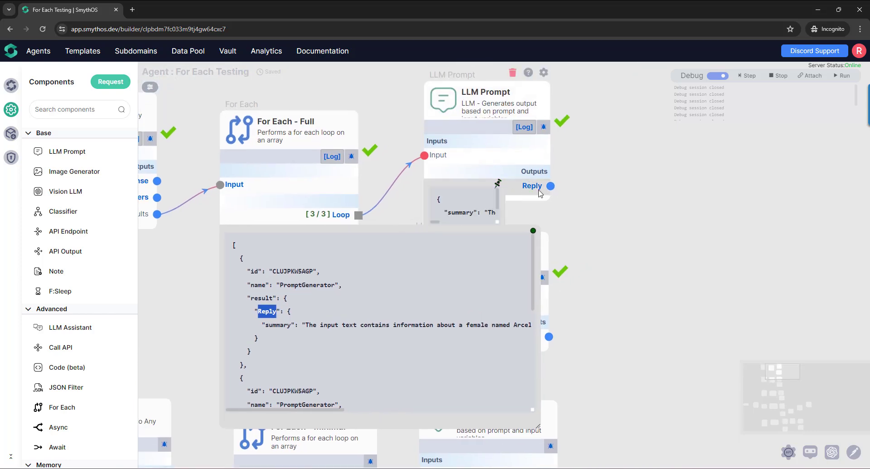
pyautogui.moveTo(533, 188)
# - Highlight the summary key and its text in the first entry of the For Each - Full result and review the remaining entries
pyautogui.doubleClick(276, 325)
pyautogui.moveTo(310, 326); pyautogui.dragTo(489, 331)
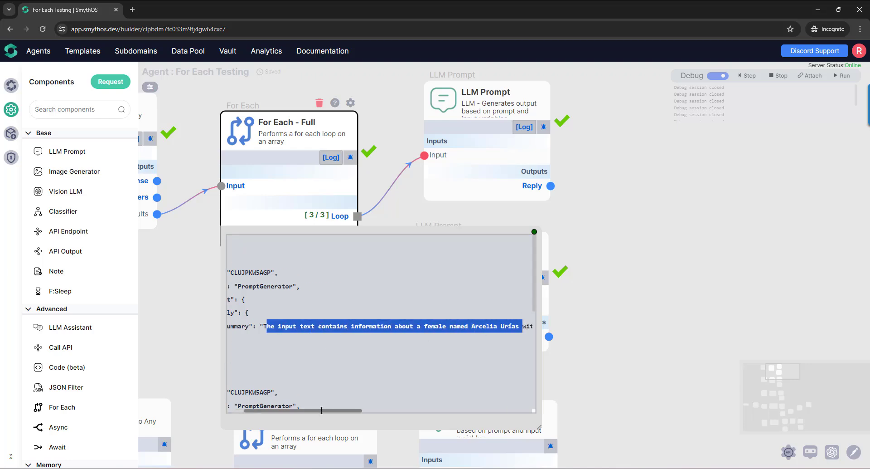
pyautogui.hscroll(-2, 321, 410)
pyautogui.scroll(-5, 289, 332)
pyautogui.scroll(6, 289, 333)
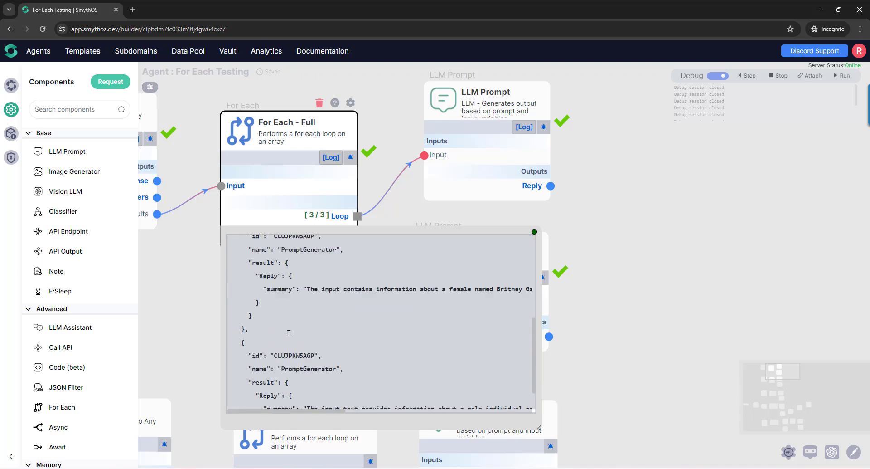
pyautogui.click(338, 281)
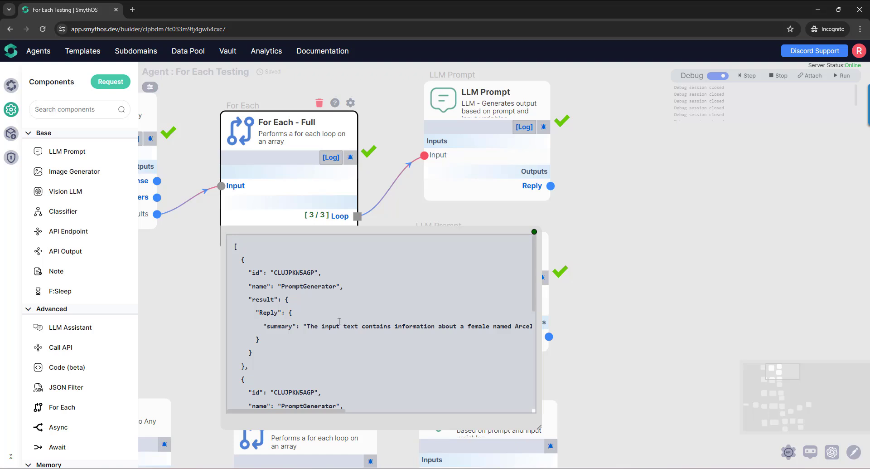
# - Check the Output Format in the settings of the For Each - Minimal component and close the settings
pyautogui.moveTo(345, 320); pyautogui.dragTo(398, 71)
pyautogui.moveTo(317, 408); pyautogui.dragTo(383, 414)
pyautogui.moveTo(471, 170)
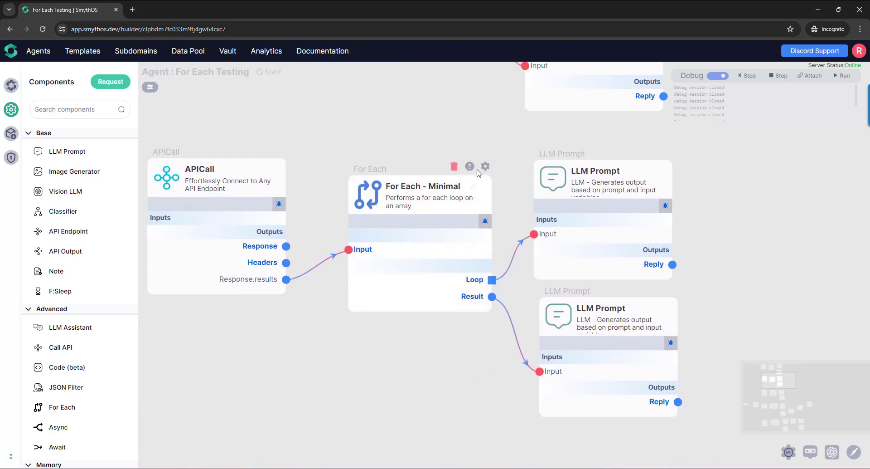
pyautogui.click(484, 168)
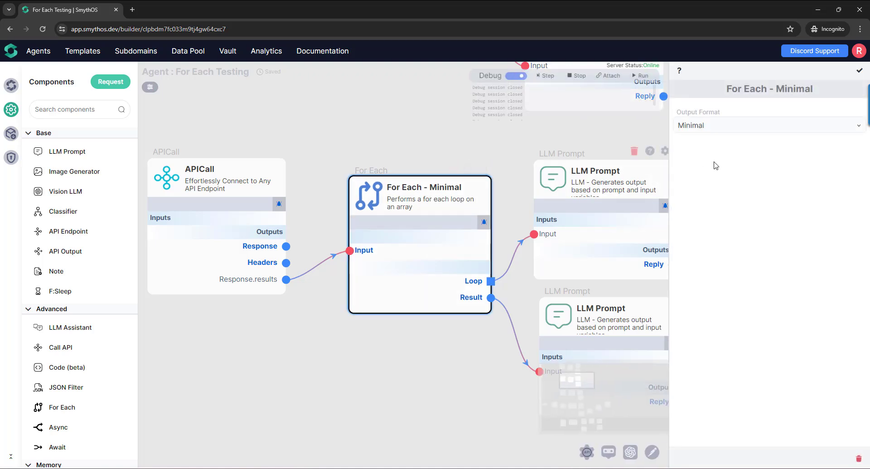
pyautogui.click(859, 67)
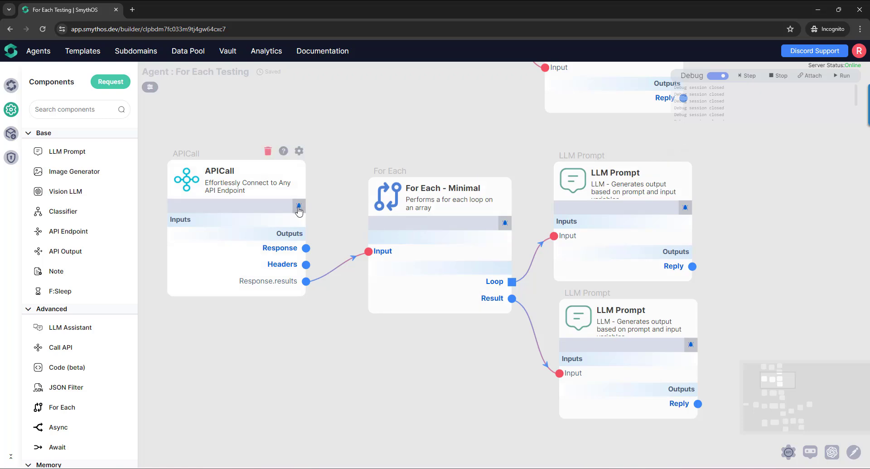
# - Debug the For Each - Minimal flow from its APICall and run it to completion
pyautogui.click(505, 222)
pyautogui.click(506, 268)
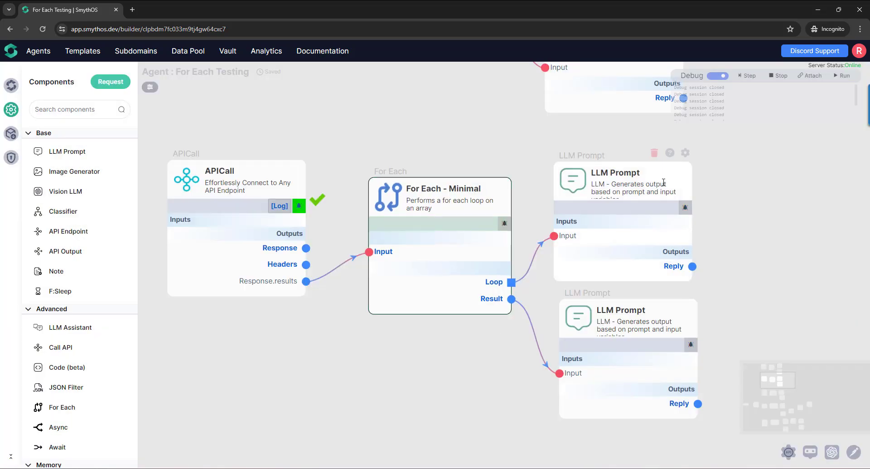
pyautogui.moveTo(476, 390); pyautogui.dragTo(417, 332)
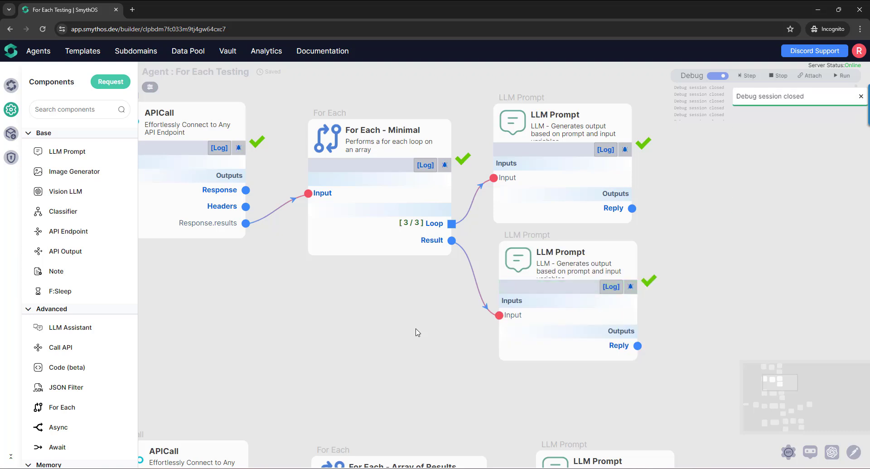
# - Pin the Result preview of For Each - Minimal and enlarge it to show its entries from the beginning
pyautogui.moveTo(433, 241)
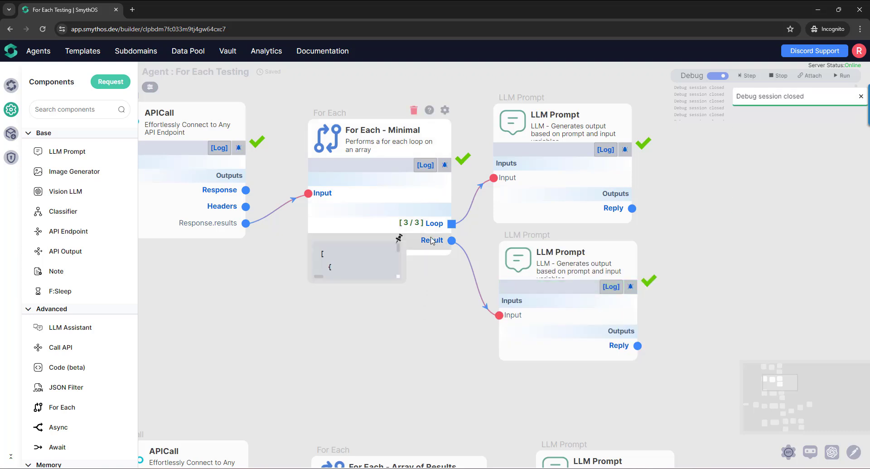
pyautogui.click(399, 239)
pyautogui.moveTo(401, 274); pyautogui.dragTo(650, 430)
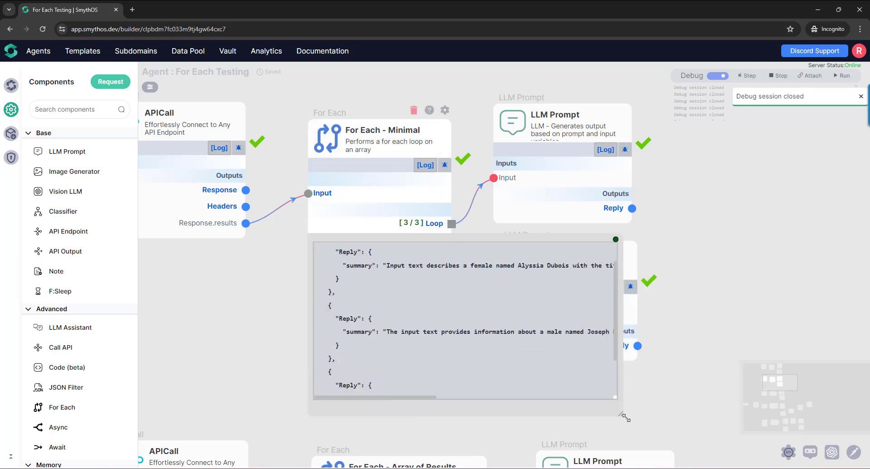
pyautogui.scroll(2, 462, 351)
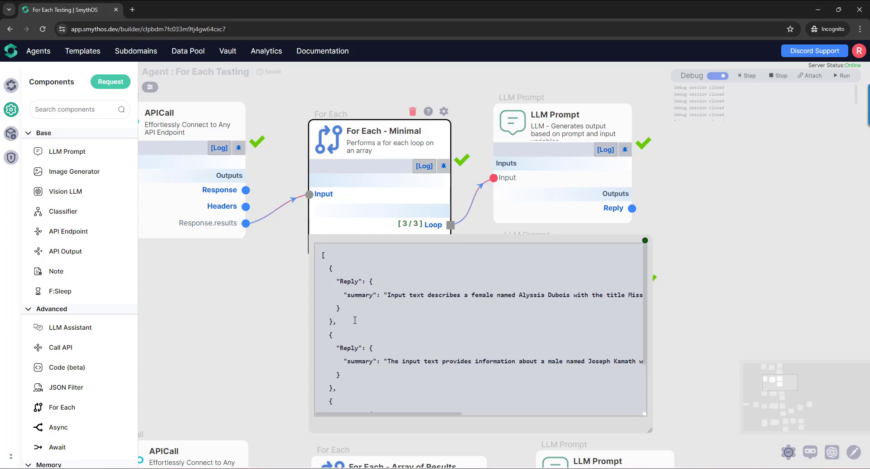
# - Review the entries of the Minimal result and highlight the first entry's Reply and summary keys
pyautogui.scroll(-3, 356, 327)
pyautogui.scroll(3, 357, 345)
pyautogui.scroll(-1, 359, 358)
pyautogui.scroll(1, 359, 361)
pyautogui.doubleClick(351, 282)
pyautogui.doubleClick(362, 295)
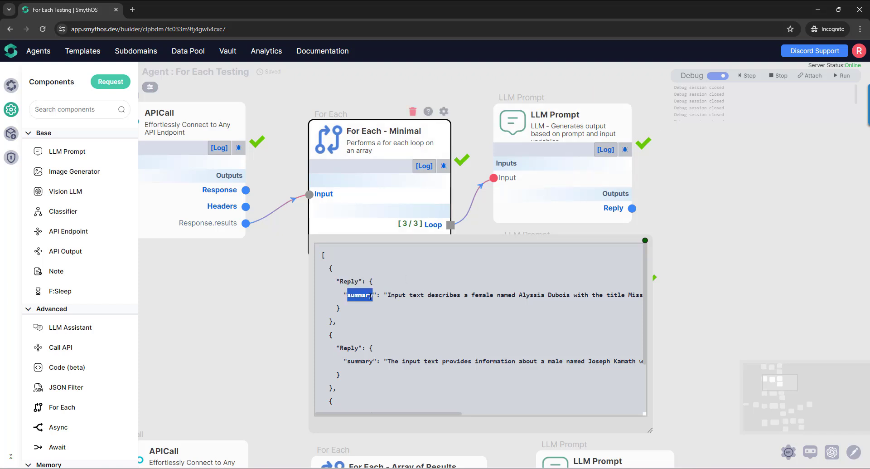
# - Preview the loop LLM Prompt's Reply output and highlight the summary key in the Minimal result for comparison
pyautogui.moveTo(611, 212)
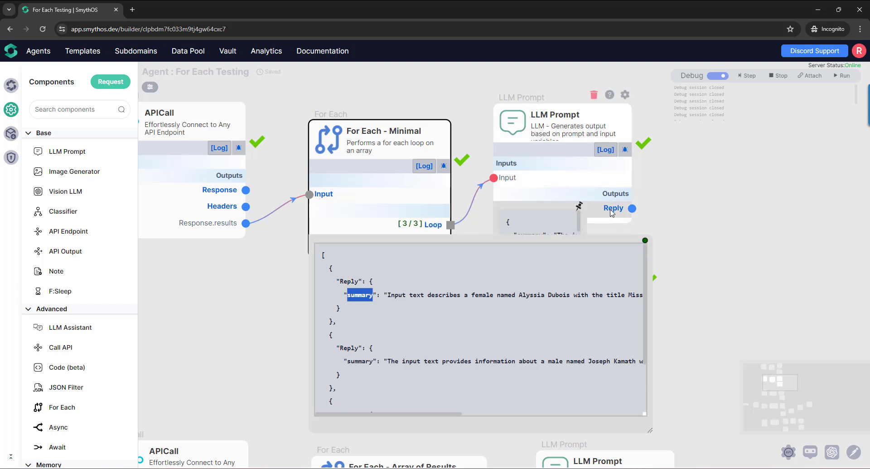
pyautogui.click(581, 209)
pyautogui.moveTo(548, 175)
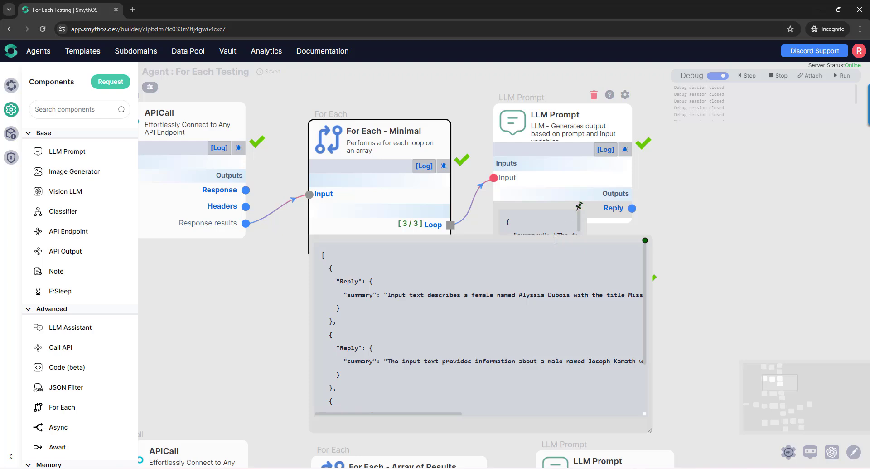
pyautogui.doubleClick(360, 295)
pyautogui.scroll(-2, 379, 315)
pyautogui.scroll(2, 392, 330)
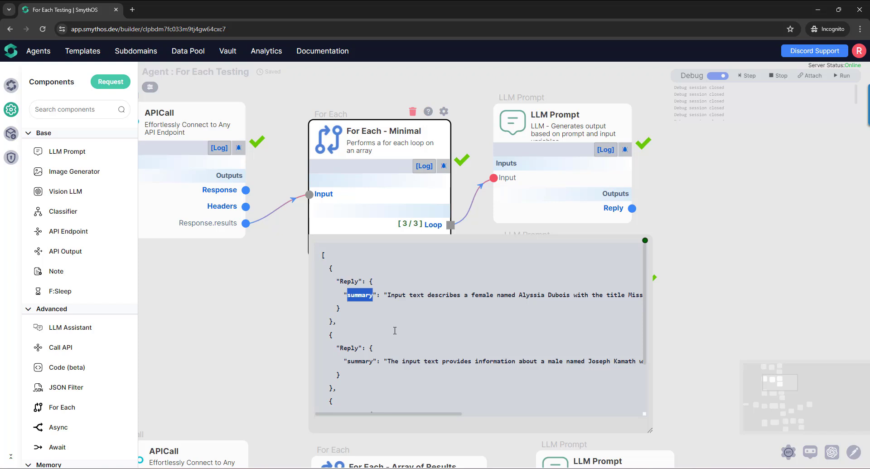
# - Close the enlarged Result preview of For Each - Minimal and turn off debug mode
pyautogui.click(645, 241)
pyautogui.moveTo(396, 382); pyautogui.dragTo(393, 346)
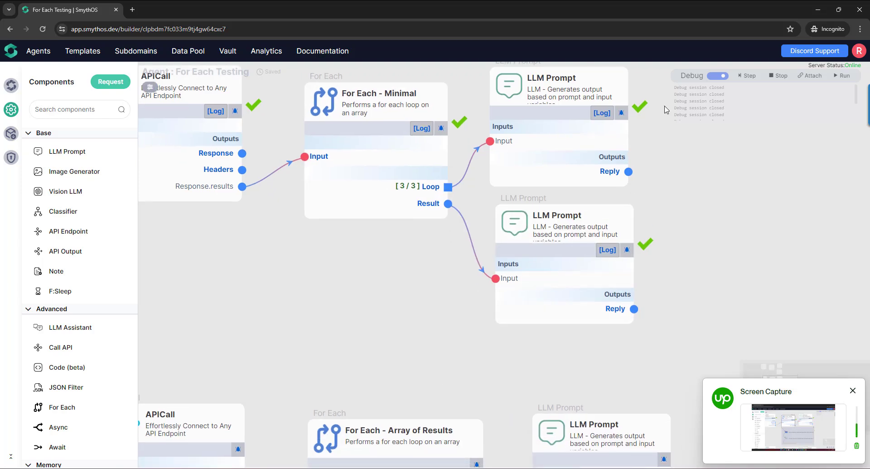
pyautogui.click(772, 81)
pyautogui.scroll(-5, 362, 141)
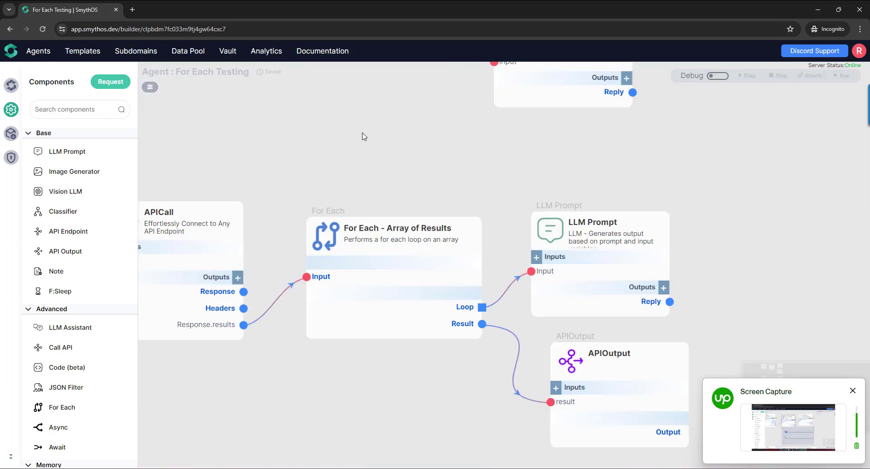
# - Check the Output Format in the settings of For Each - Array of Results and close the settings
pyautogui.moveTo(386, 393); pyautogui.dragTo(431, 385)
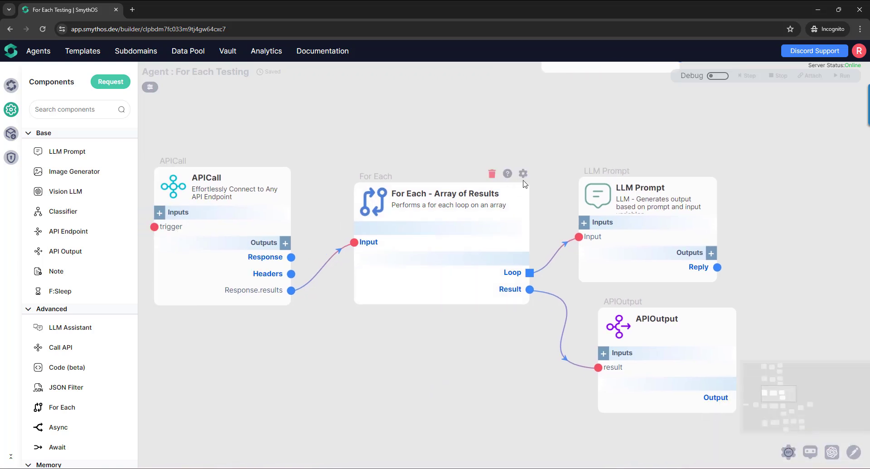
pyautogui.click(524, 179)
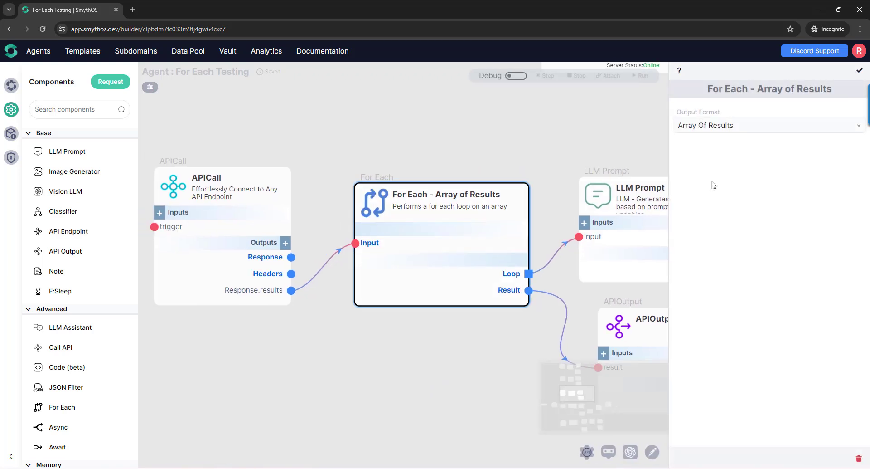
pyautogui.click(781, 134)
pyautogui.click(781, 134)
pyautogui.click(860, 70)
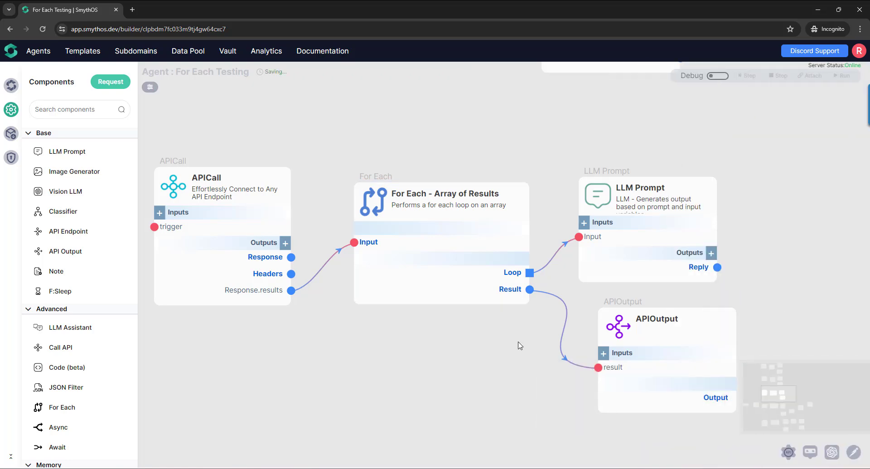
# - Reopen the settings of For Each - Array of Results and show the available Output Format options
pyautogui.moveTo(485, 349); pyautogui.dragTo(454, 313)
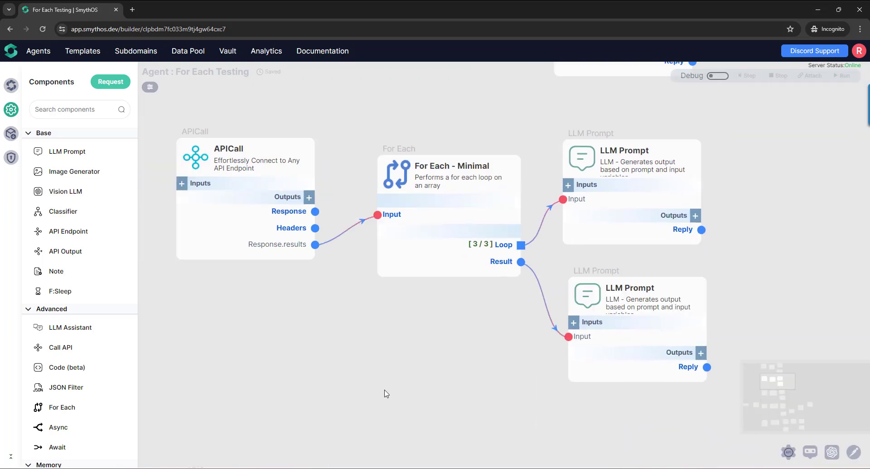
pyautogui.scroll(-5, 408, 233)
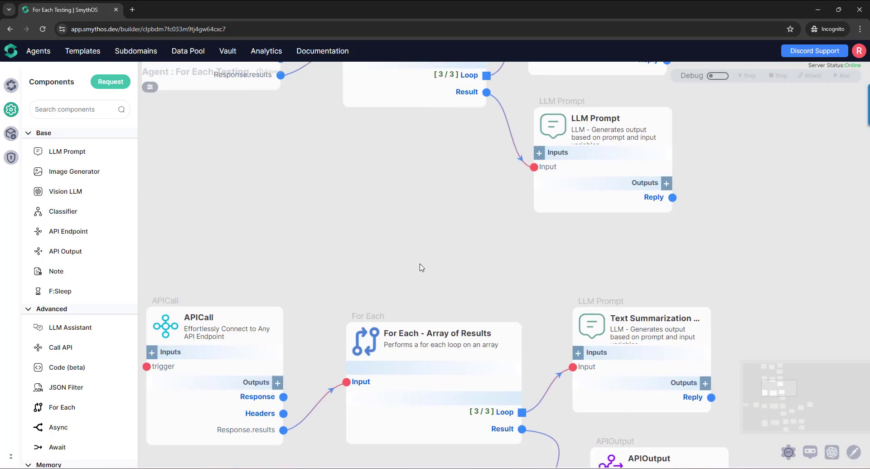
pyautogui.scroll(-4, 422, 268)
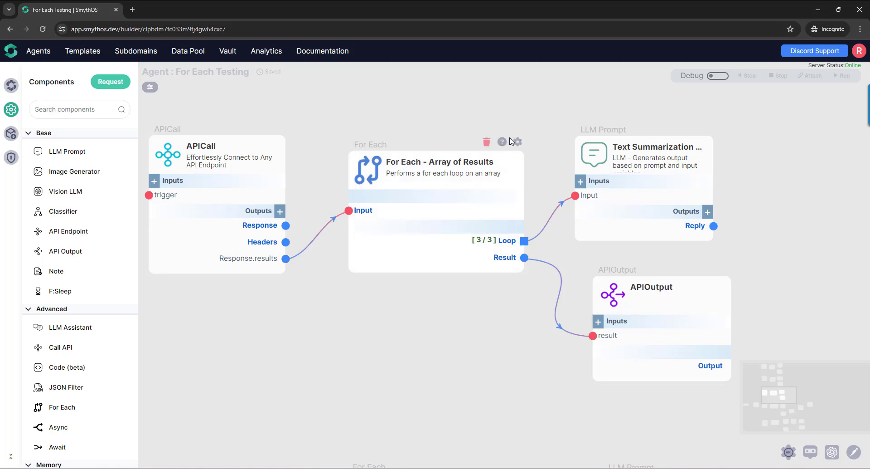
pyautogui.click(502, 163)
pyautogui.click(803, 127)
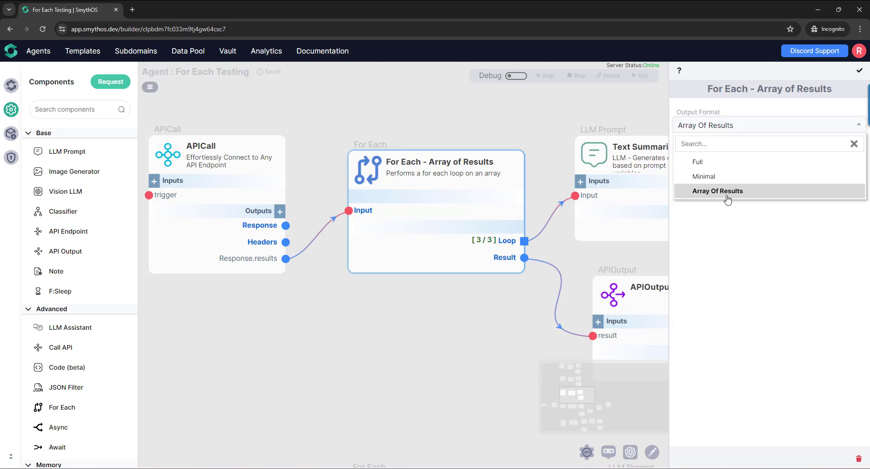
# - Place an Async and an Await component below the For Each - Array of Results flow and delete both again
pyautogui.scroll(-1, 395, 288)
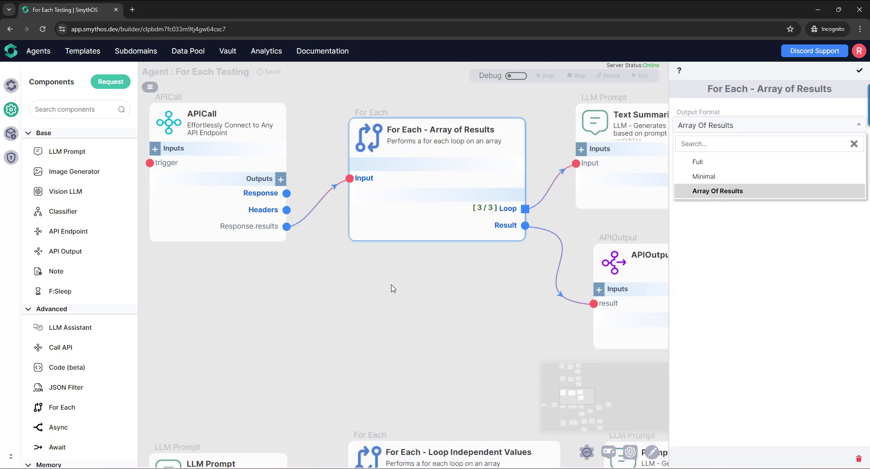
pyautogui.moveTo(59, 427); pyautogui.dragTo(358, 235)
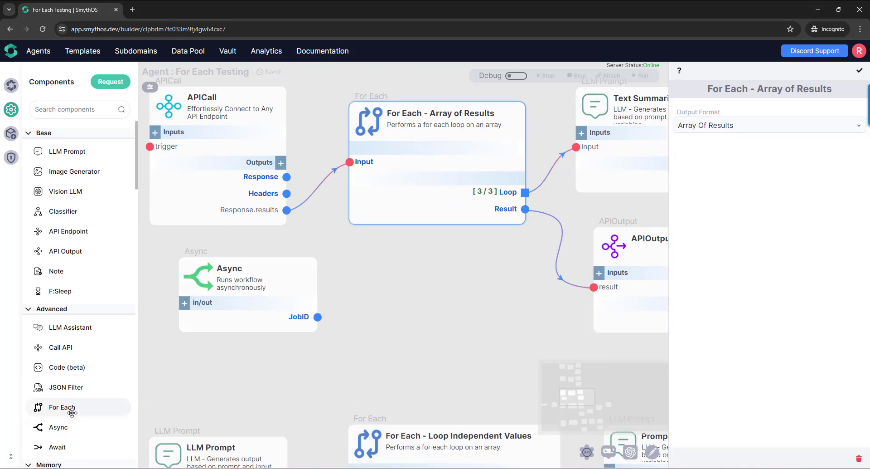
pyautogui.moveTo(58, 446); pyautogui.dragTo(402, 282)
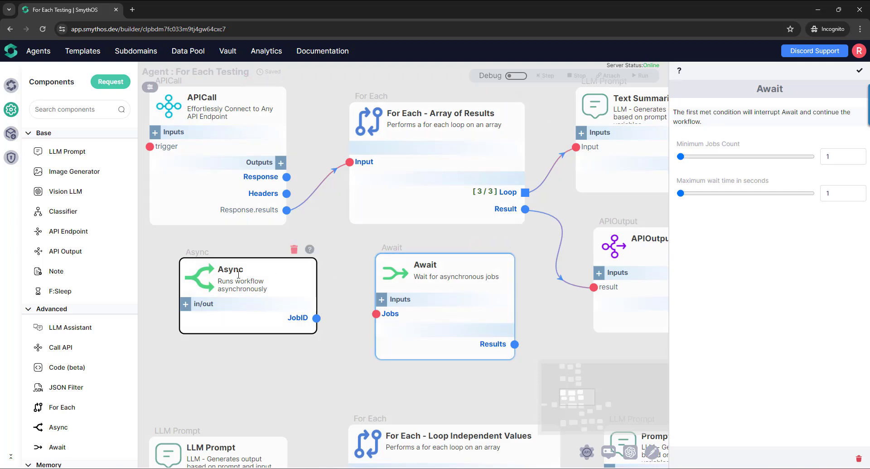
pyautogui.press('Delete')
pyautogui.press('Return')
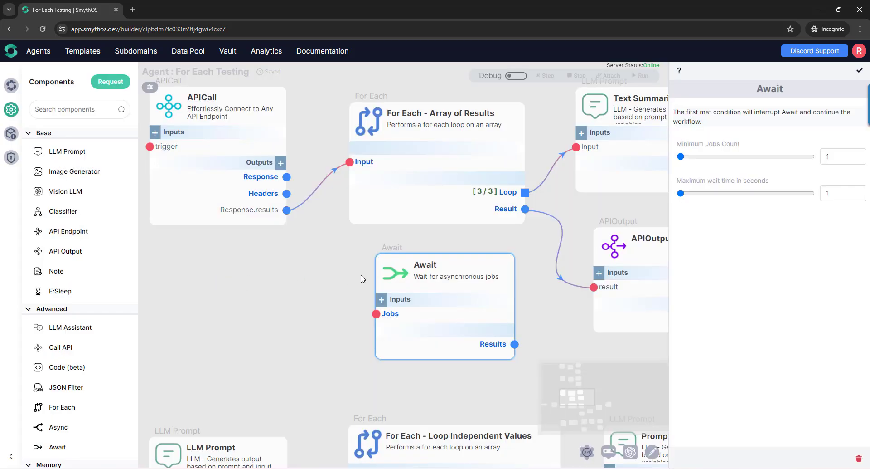
pyautogui.press('Delete')
pyautogui.press('Return')
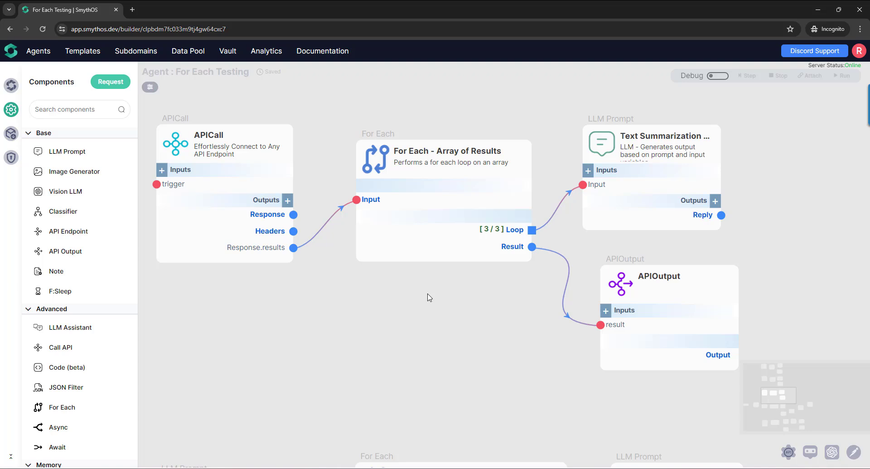
# - Turn on debug mode, step from the APICall feeding For Each - Array of Results, and run the flow to completion
pyautogui.click(717, 76)
pyautogui.click(287, 170)
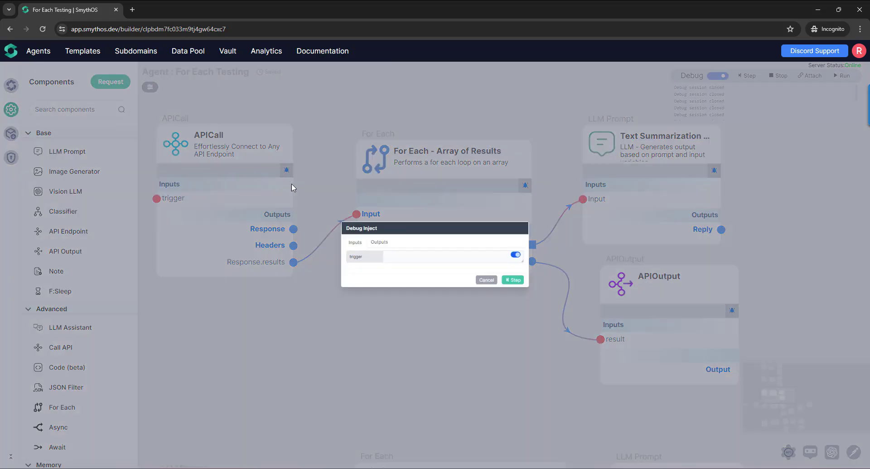
pyautogui.click(517, 279)
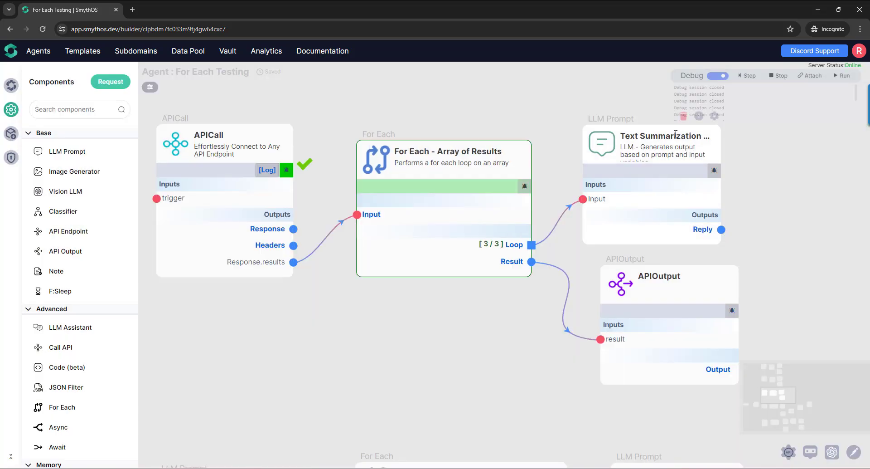
pyautogui.click(843, 75)
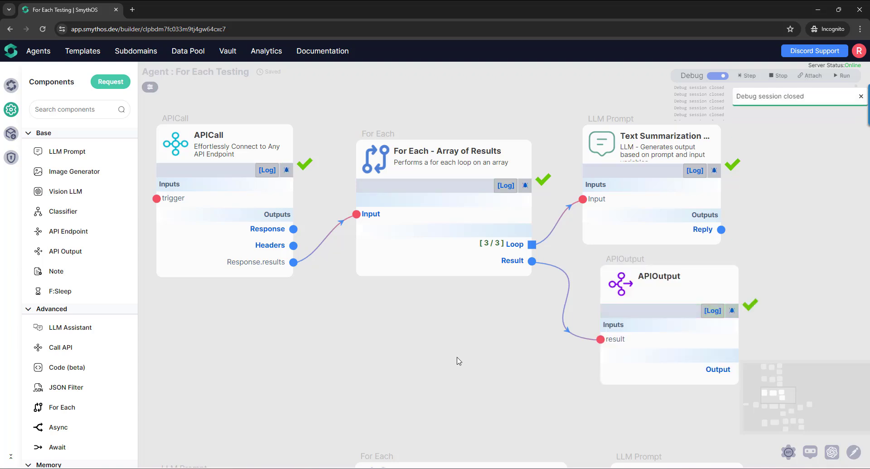
# - Pin the Result preview of For Each - Array of Results and enlarge it to read all summary entries
pyautogui.moveTo(515, 265)
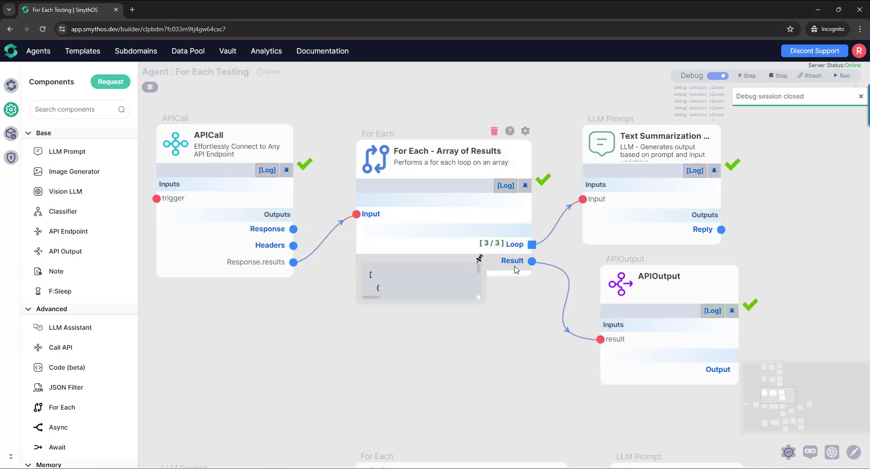
pyautogui.click(479, 261)
pyautogui.moveTo(479, 298); pyautogui.dragTo(671, 443)
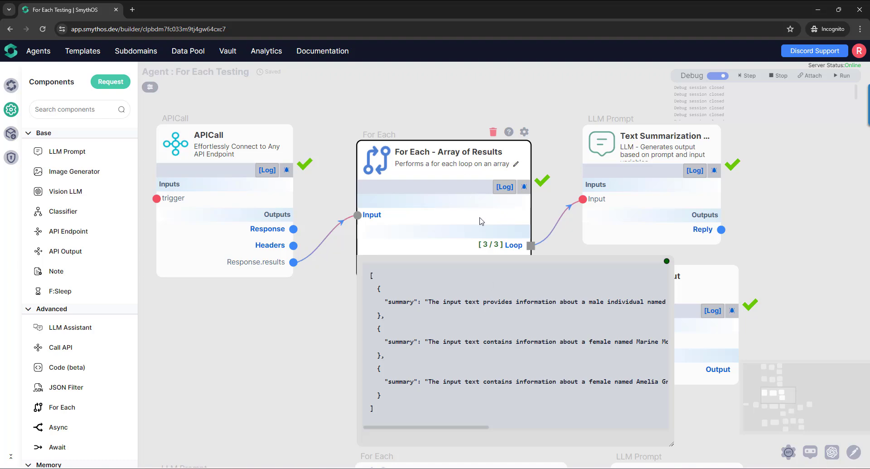
# - Close the Array of Results preview and survey the Minimal and Array of Results flows together
pyautogui.click(666, 262)
pyautogui.scroll(-5, 419, 344)
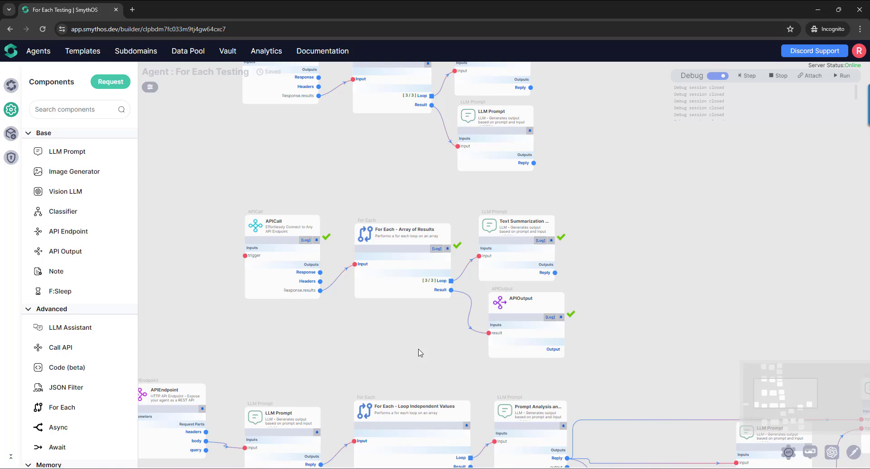
pyautogui.moveTo(419, 183); pyautogui.dragTo(386, 293)
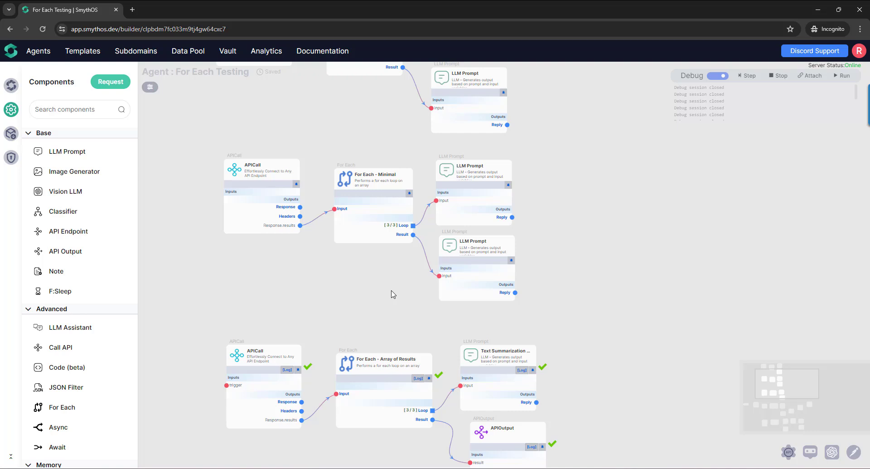
# - Add an API Endpoint component beside the APICall of the For Each - Minimal flow and name its endpoint sample
pyautogui.moveTo(345, 312); pyautogui.dragTo(421, 294)
pyautogui.moveTo(385, 251); pyautogui.dragTo(418, 318)
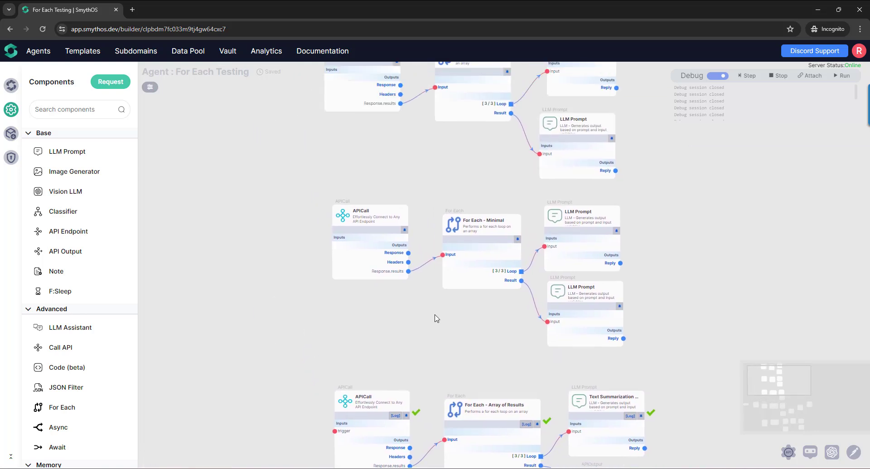
pyautogui.scroll(3, 436, 315)
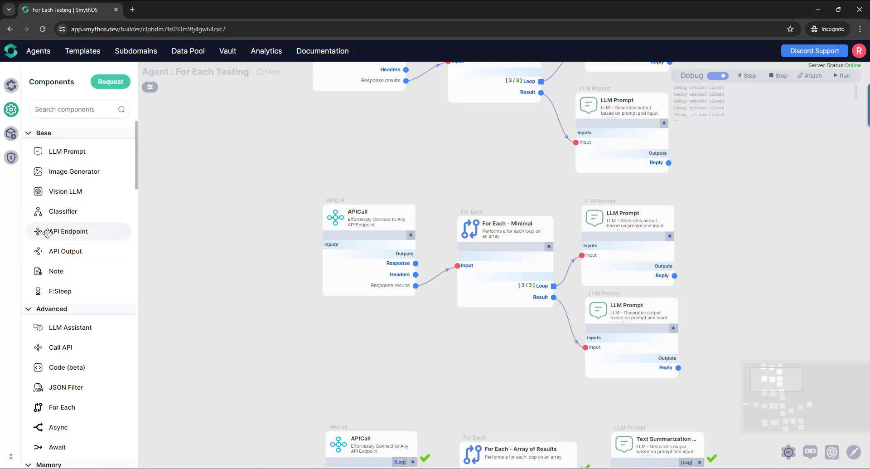
pyautogui.moveTo(43, 231); pyautogui.dragTo(214, 205)
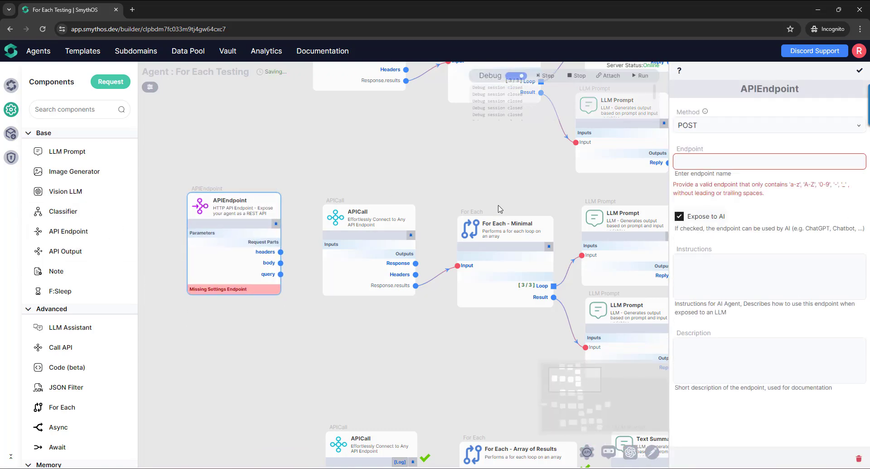
pyautogui.click(684, 160)
pyautogui.write('sampo')
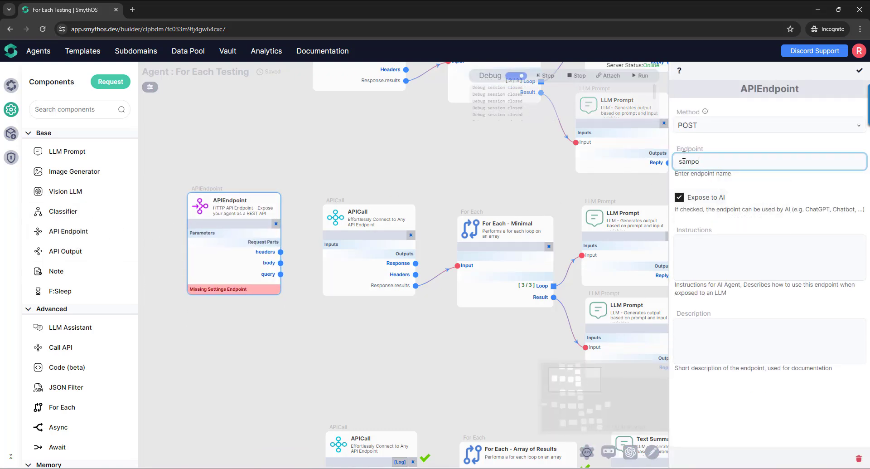
pyautogui.write('p')
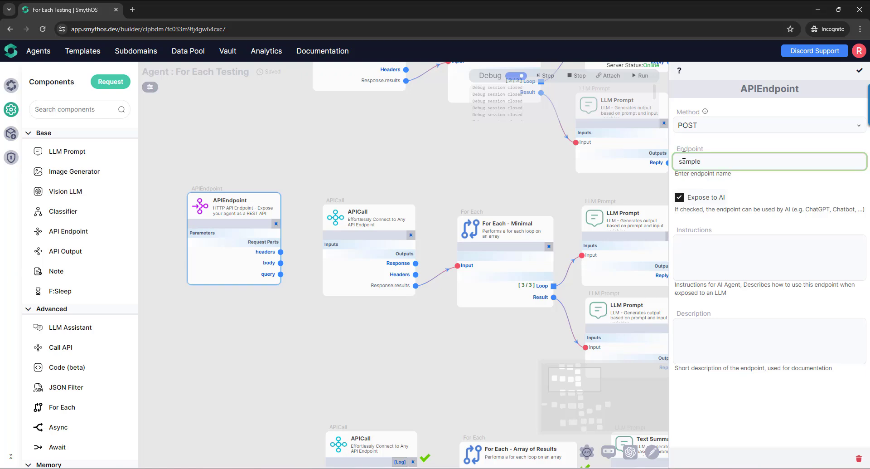
pyautogui.click(858, 73)
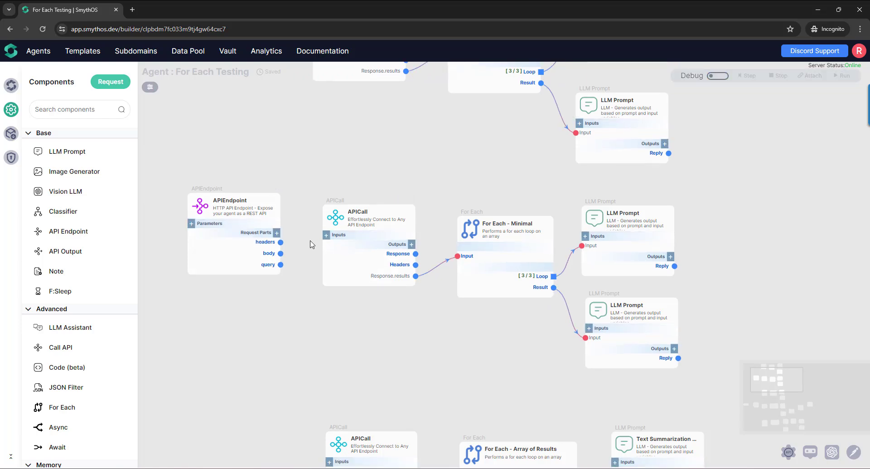
# - Add an input named trigger to the Minimal flow's APICall and connect the APIEndpoint's body output to it
pyautogui.click(327, 236)
pyautogui.click(348, 214)
pyautogui.write('tr')
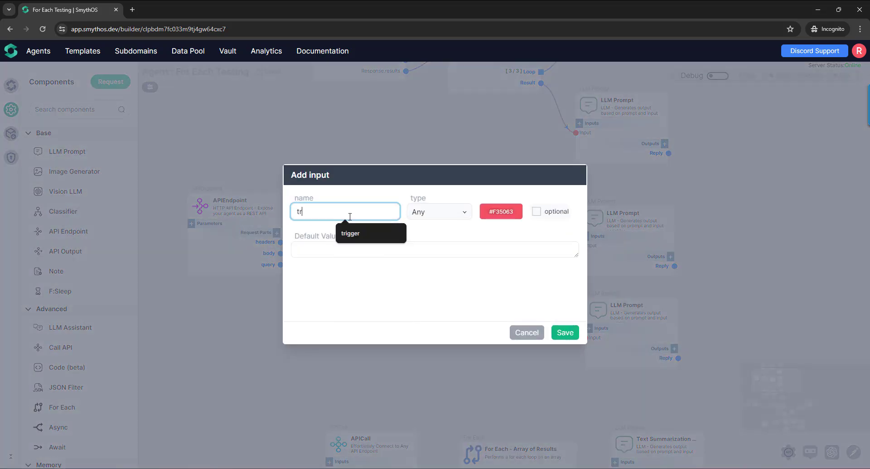
pyautogui.write('igger')
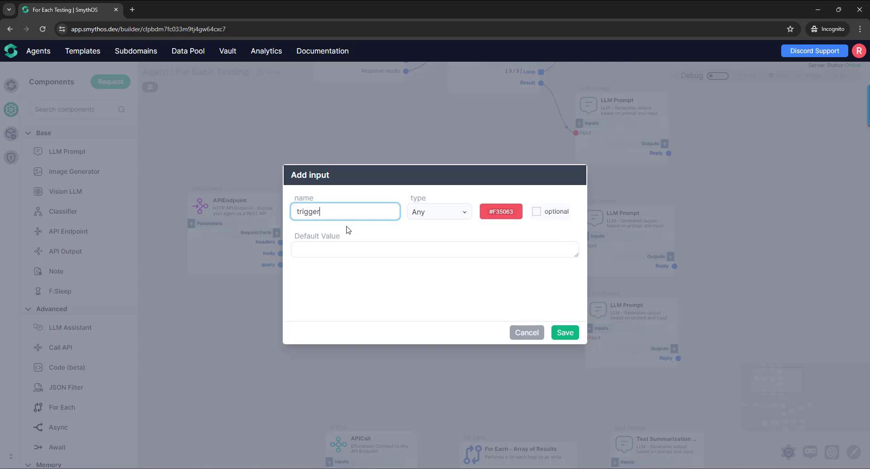
pyautogui.click(562, 332)
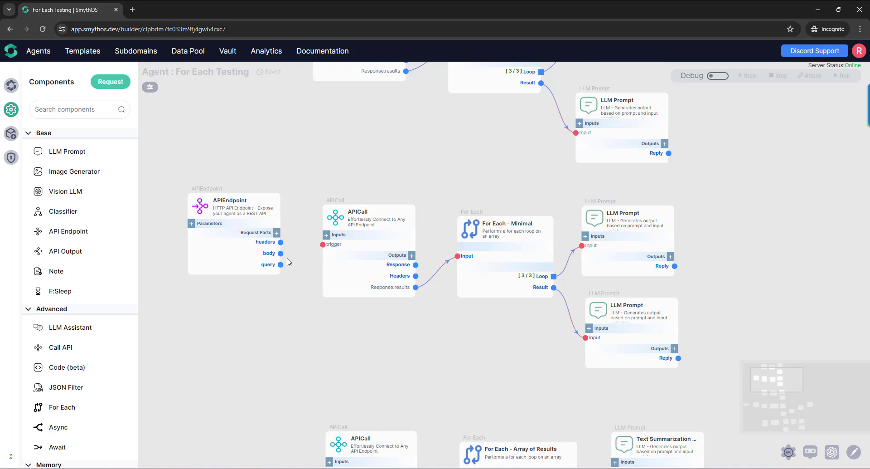
pyautogui.moveTo(280, 253); pyautogui.dragTo(323, 244)
# - Shift the LLM Prompt on the Minimal loop output slightly upward and delete the LLM Prompt connected to its Result output
pyautogui.moveTo(441, 327); pyautogui.dragTo(436, 303)
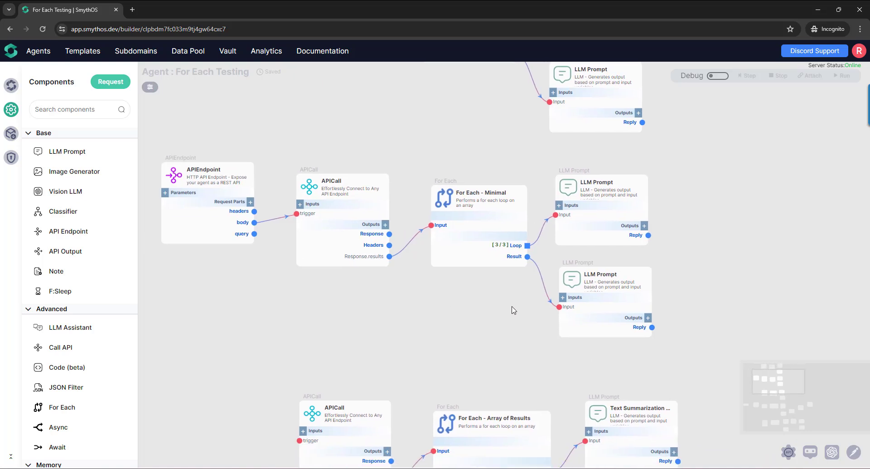
pyautogui.moveTo(566, 184); pyautogui.dragTo(568, 171)
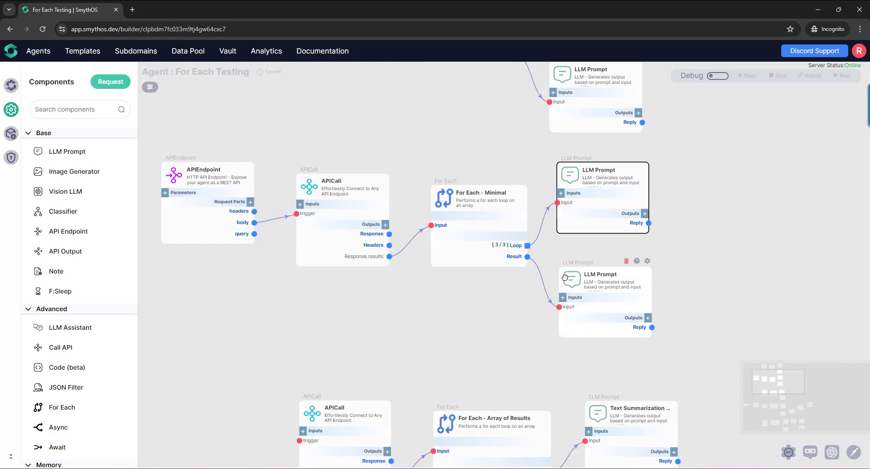
pyautogui.moveTo(571, 286); pyautogui.dragTo(568, 273)
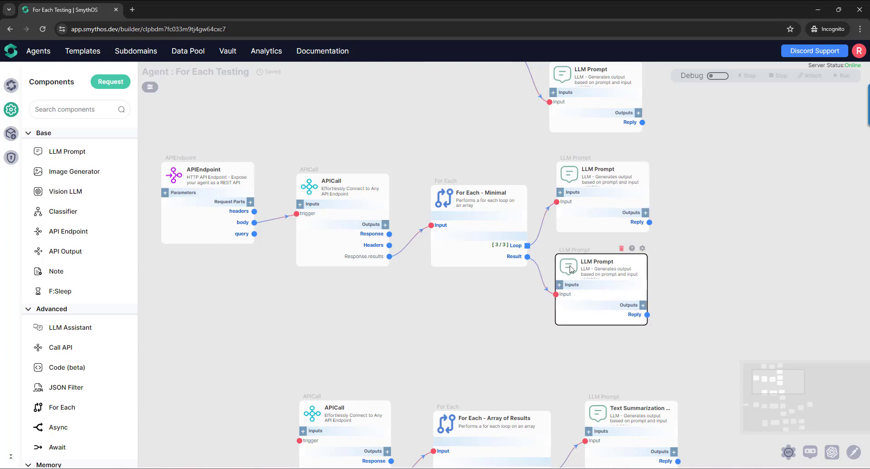
pyautogui.press('Delete')
pyautogui.press('Return')
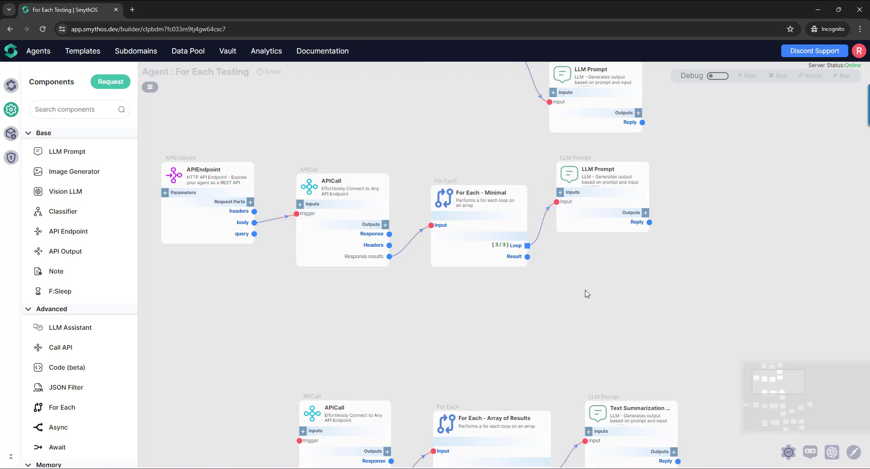
# - Examine the For Each - Minimal outputs and the settings of the LLM Prompt on the For Each - Full Result output
pyautogui.moveTo(524, 318); pyautogui.dragTo(550, 330)
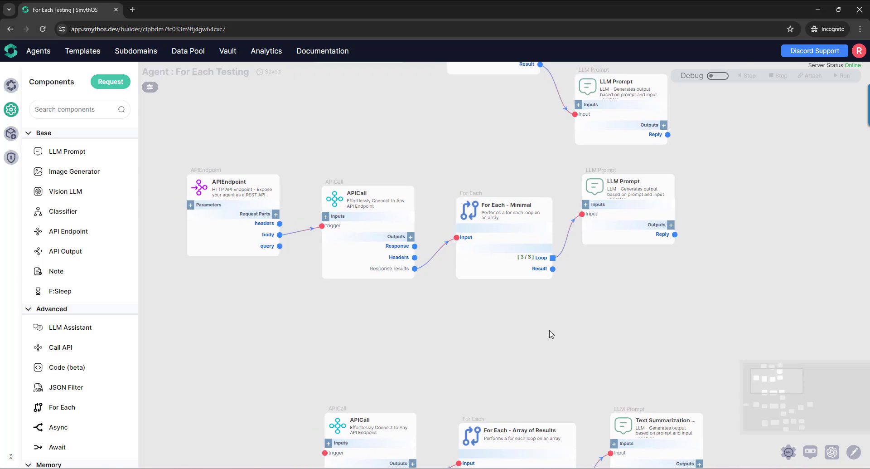
pyautogui.scroll(3, 521, 324)
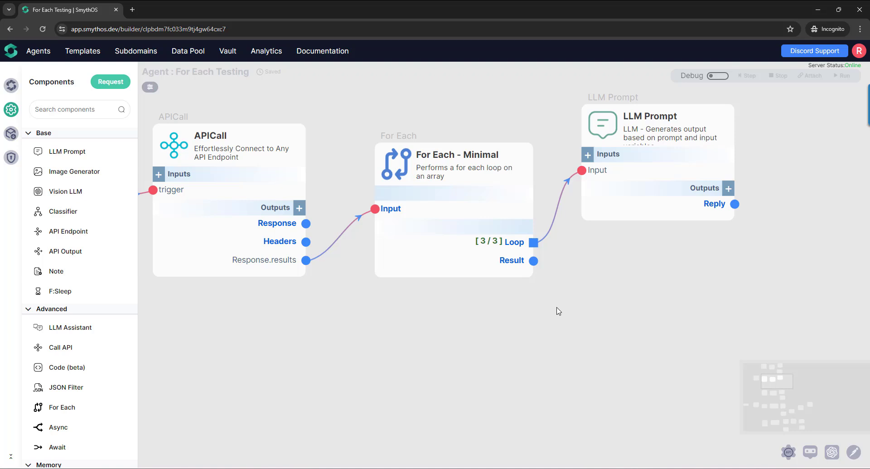
pyautogui.scroll(2, 521, 304)
pyautogui.moveTo(504, 284); pyautogui.dragTo(501, 308)
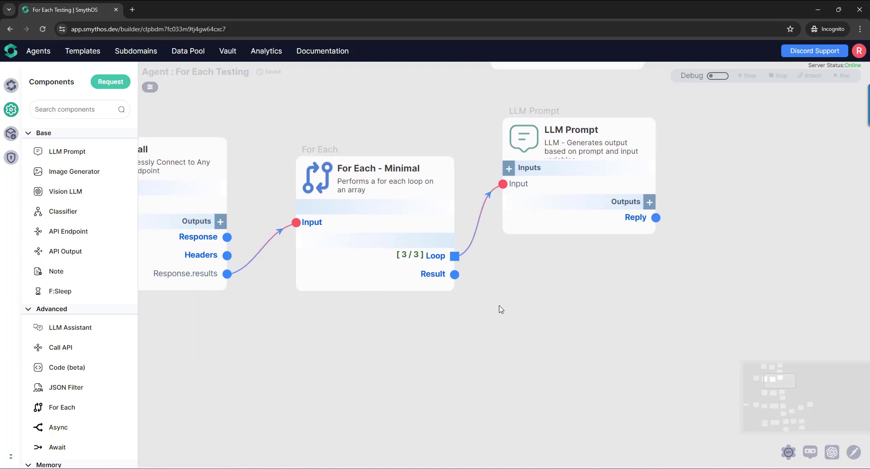
pyautogui.scroll(7, 510, 298)
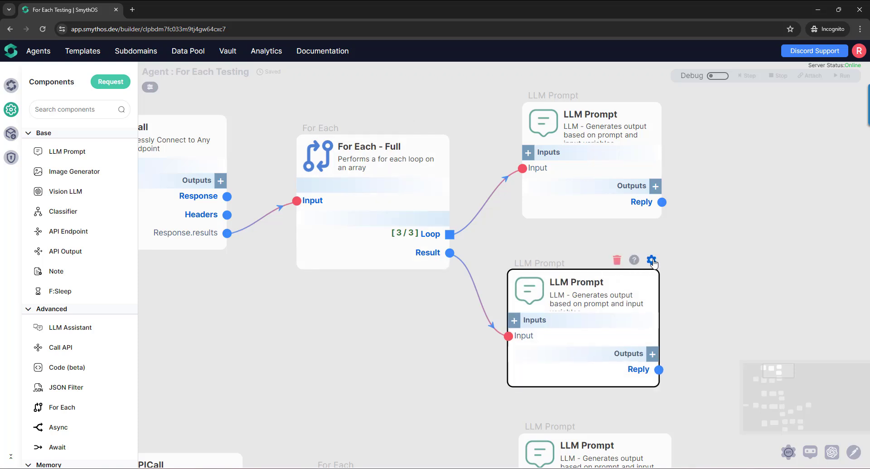
pyautogui.click(651, 259)
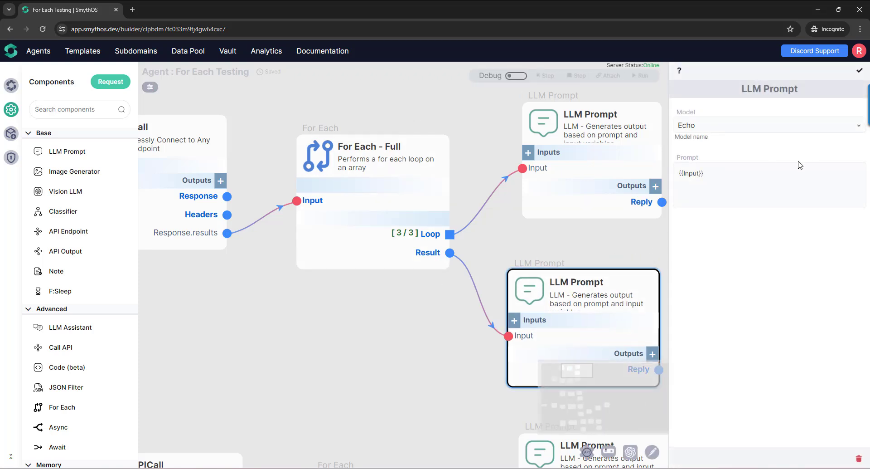
pyautogui.click(859, 70)
pyautogui.click(431, 358)
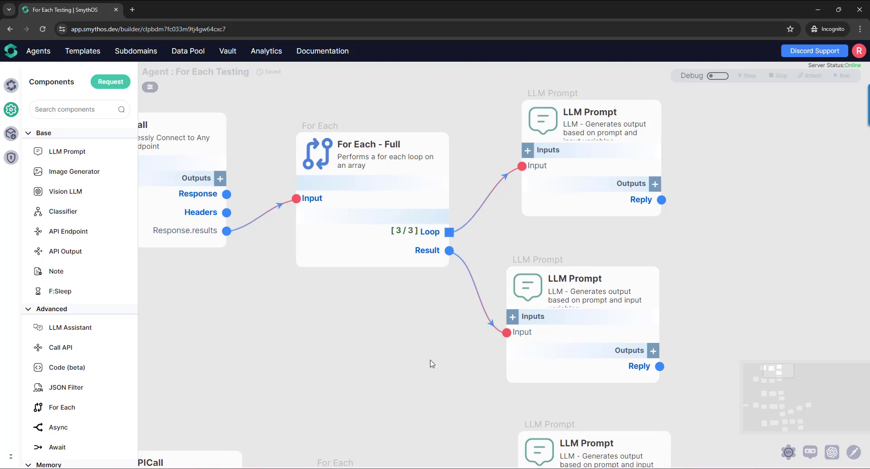
pyautogui.scroll(-2, 433, 318)
pyautogui.scroll(-6, 453, 351)
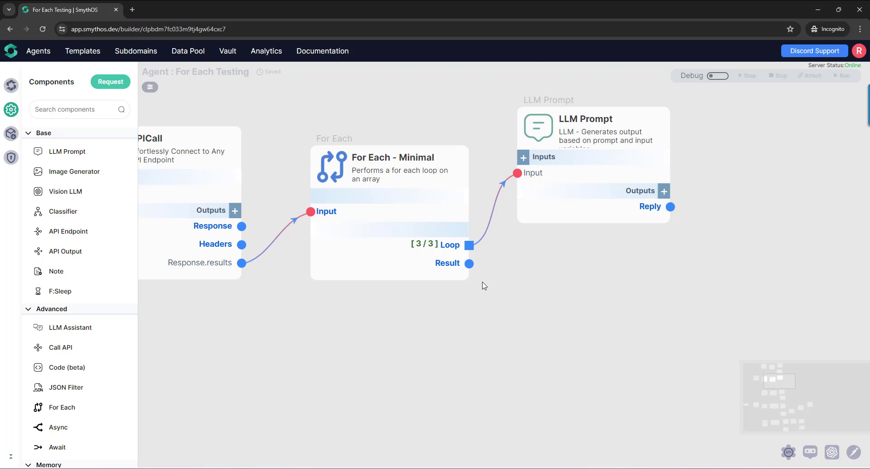
# - Open the agent's Swagger API documentation and execute a test request on the POST /api/sample endpoint
pyautogui.keyDown('ctrl'); pyautogui.scroll(-3, 484, 285); pyautogui.keyUp('ctrl')
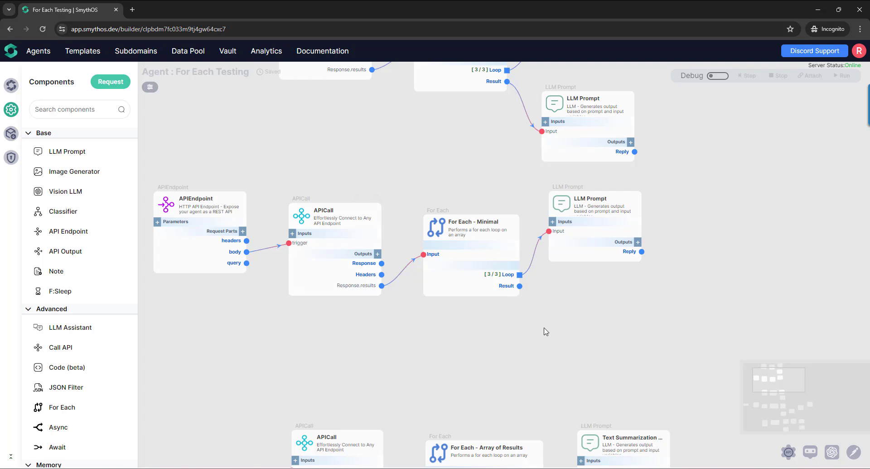
pyautogui.click(788, 452)
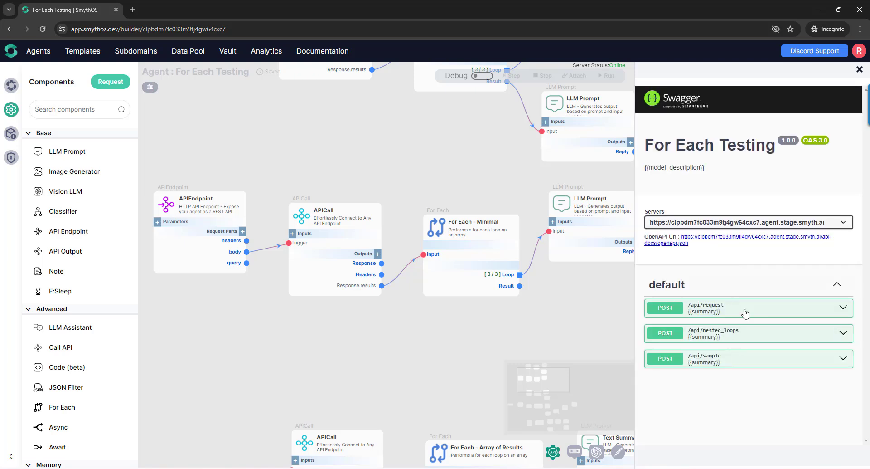
pyautogui.click(717, 362)
pyautogui.scroll(-3, 746, 326)
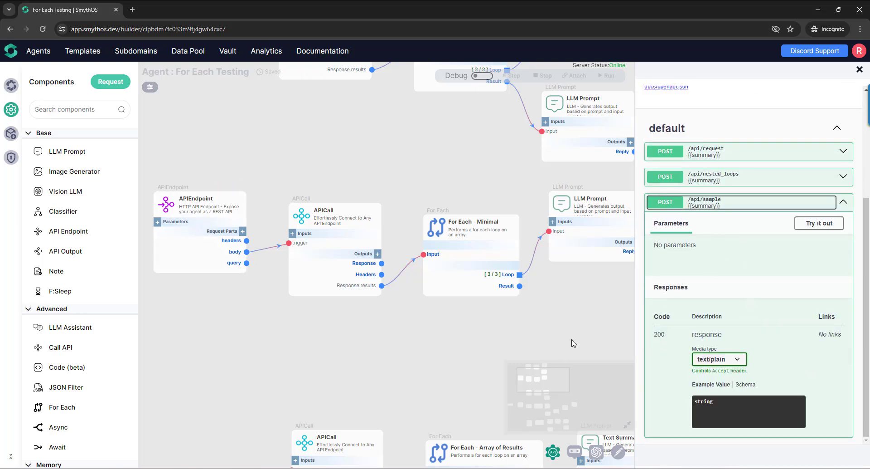
pyautogui.click(810, 225)
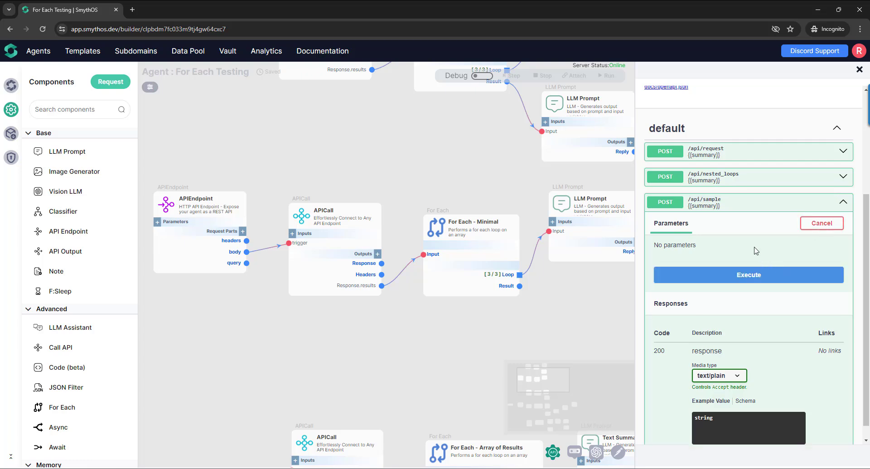
pyautogui.click(737, 276)
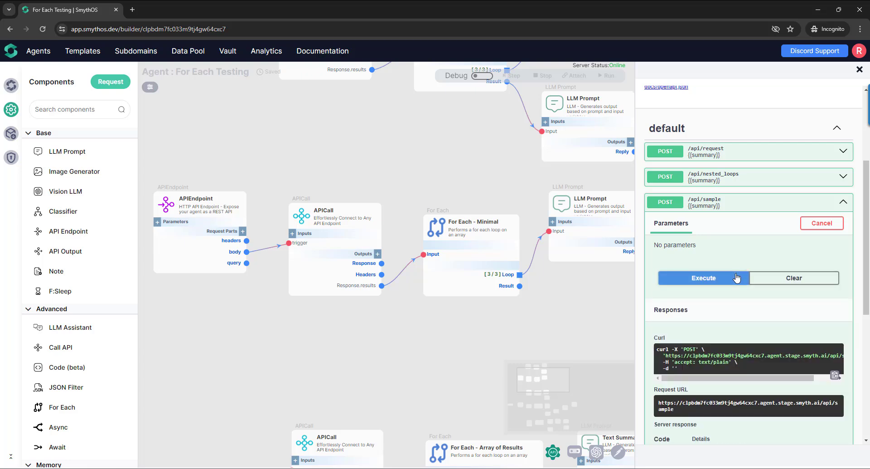
# - Read the response body returned by /api/sample and close the API documentation
pyautogui.scroll(-2, 737, 278)
pyautogui.scroll(-2, 737, 277)
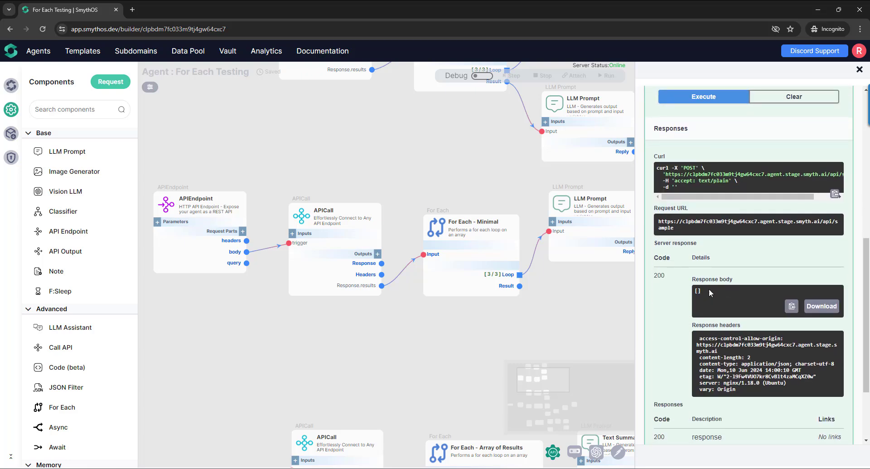
pyautogui.moveTo(693, 279)
pyautogui.mouseDown()
pyautogui.moveTo(725, 281)
pyautogui.moveTo(690, 292)
pyautogui.mouseUp()
pyautogui.click(705, 294)
pyautogui.click(859, 69)
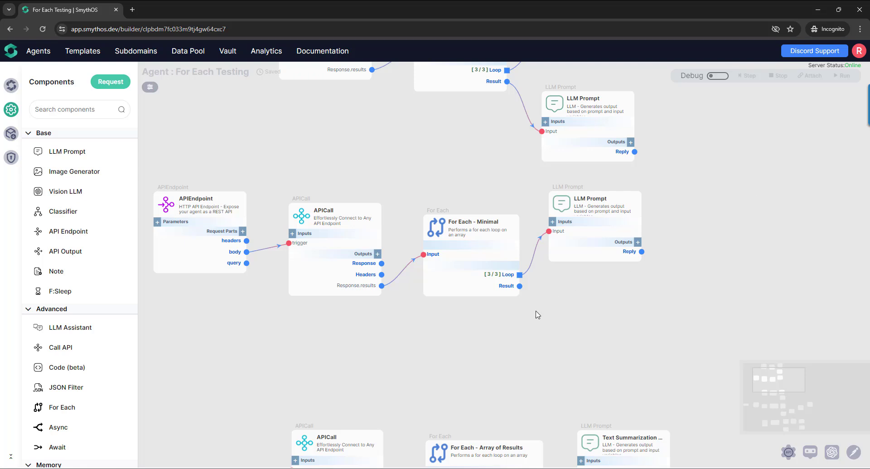
pyautogui.moveTo(537, 314); pyautogui.dragTo(506, 305)
pyautogui.scroll(2, 506, 305)
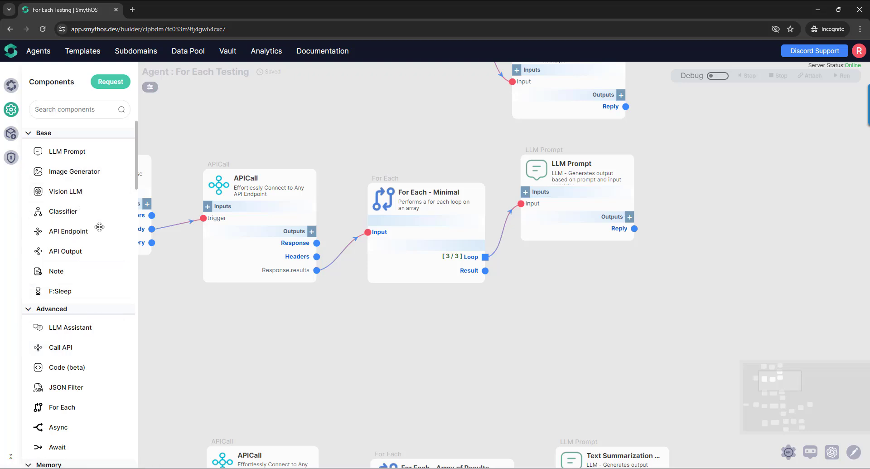
pyautogui.moveTo(94, 250); pyautogui.dragTo(576, 301)
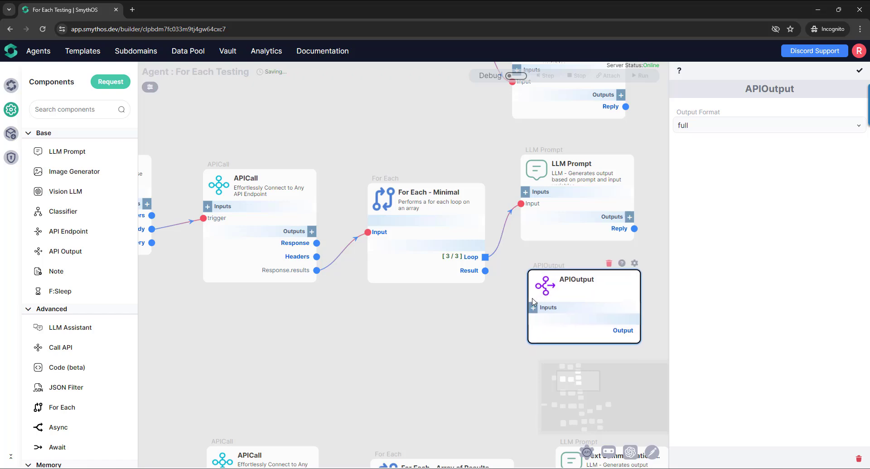
pyautogui.press('Delete')
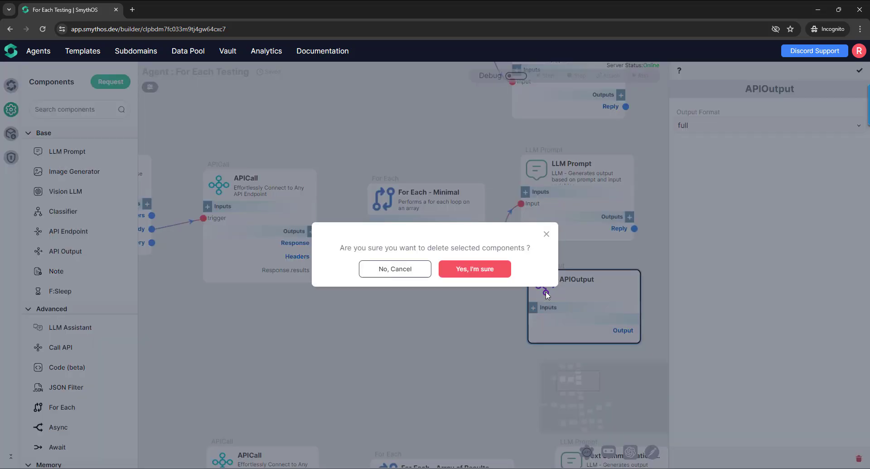
pyautogui.press('Return')
# - Add three LLM Prompt components below the Minimal loop branch and chain them in series from the For Each - Minimal Result output
pyautogui.moveTo(68, 151); pyautogui.dragTo(585, 300)
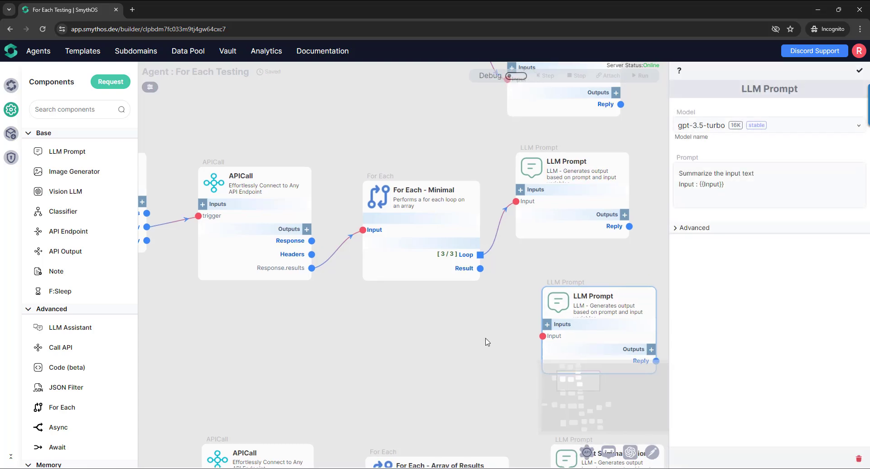
pyautogui.scroll(-5, 487, 341)
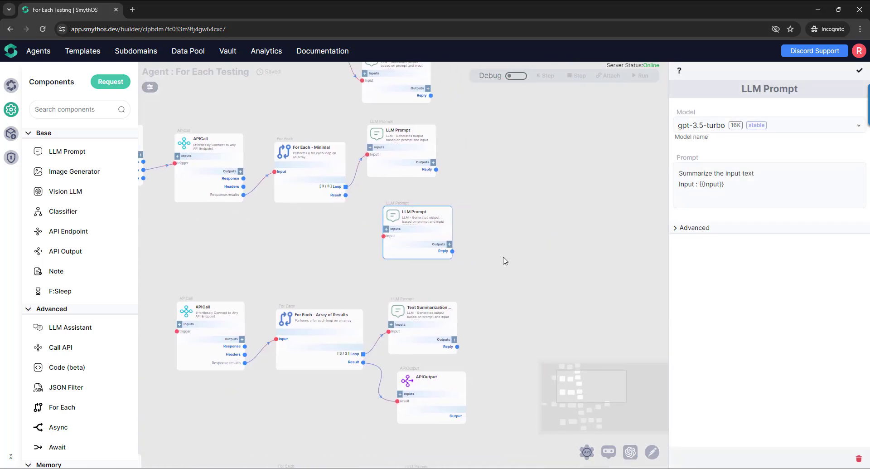
pyautogui.moveTo(68, 152); pyautogui.dragTo(526, 229)
pyautogui.moveTo(346, 195); pyautogui.dragTo(384, 236)
pyautogui.moveTo(453, 251); pyautogui.dragTo(491, 220)
pyautogui.moveTo(68, 152); pyautogui.dragTo(594, 234)
pyautogui.moveTo(554, 296); pyautogui.dragTo(470, 295)
pyautogui.moveTo(472, 256); pyautogui.dragTo(509, 239)
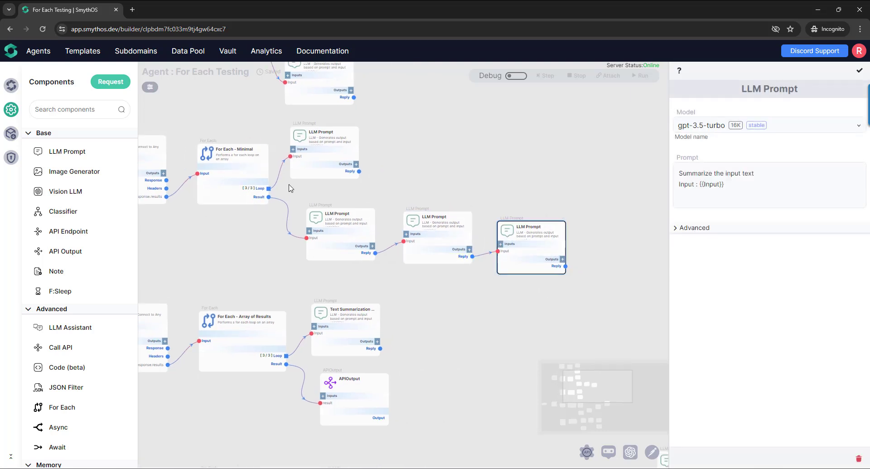
pyautogui.moveTo(517, 318); pyautogui.dragTo(490, 325)
pyautogui.moveTo(528, 300); pyautogui.dragTo(574, 307)
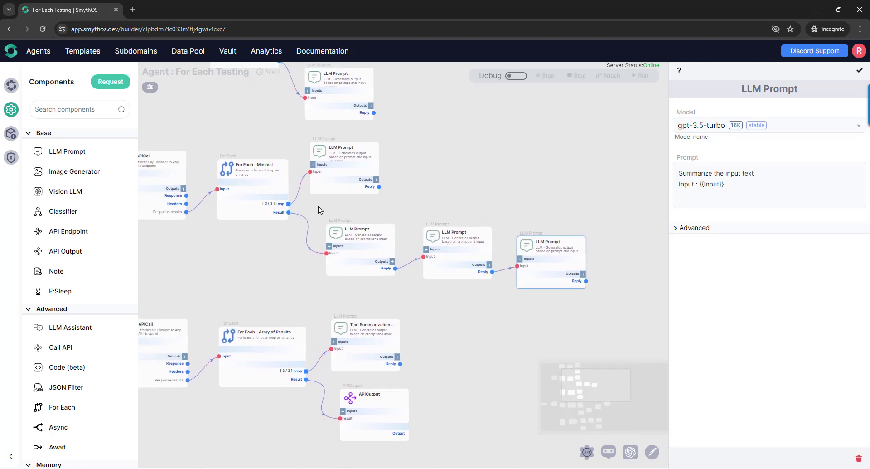
pyautogui.moveTo(318, 208)
pyautogui.mouseDown()
pyautogui.moveTo(451, 272)
pyautogui.moveTo(328, 206)
pyautogui.mouseUp()
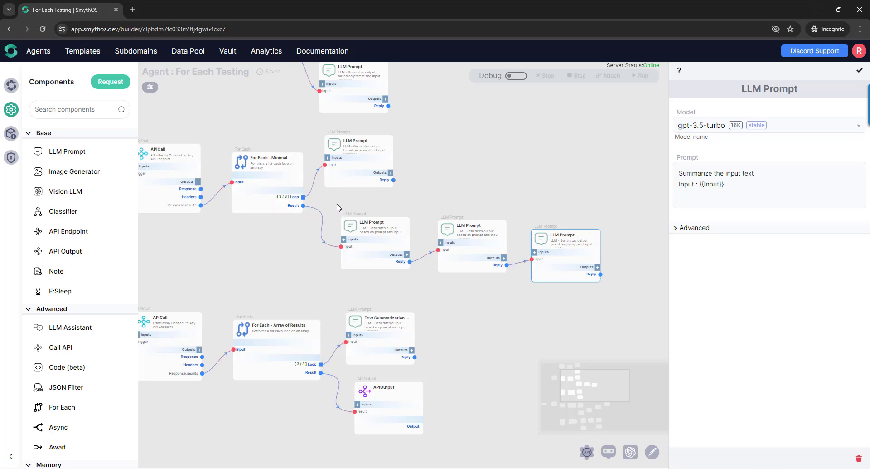
# - Delete the three chained LLM Prompt components connected to the For Each - Minimal Result output
pyautogui.moveTo(329, 196); pyautogui.dragTo(634, 302)
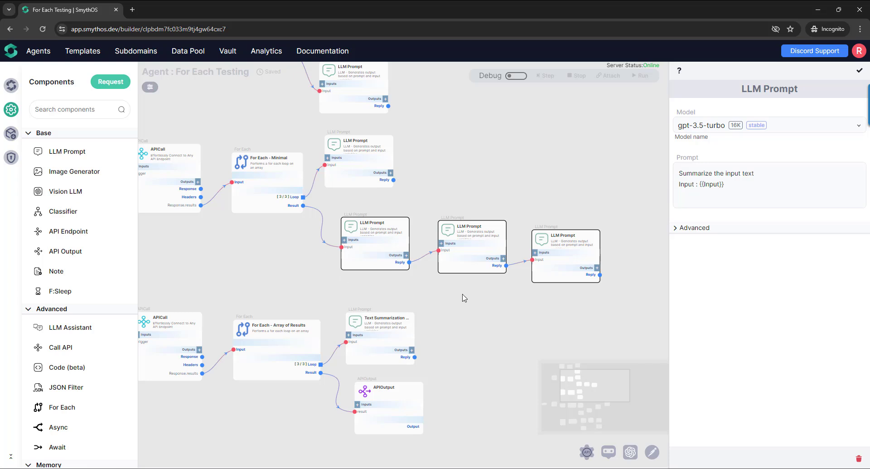
pyautogui.click(338, 208)
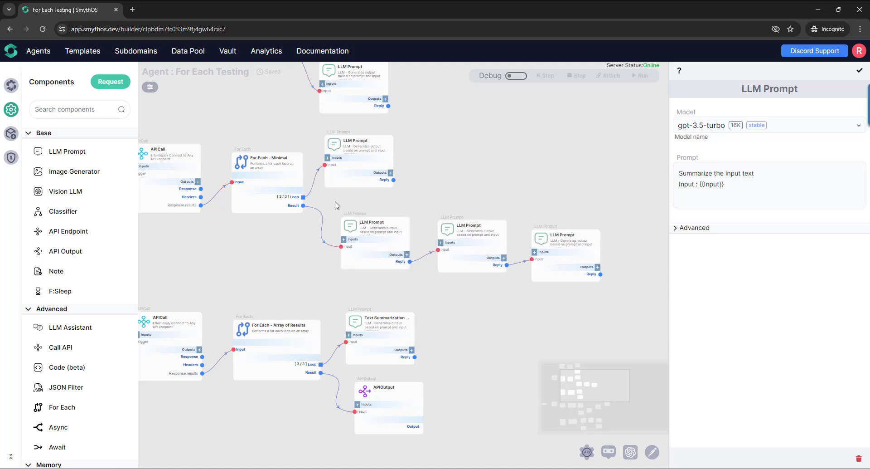
pyautogui.moveTo(329, 197); pyautogui.dragTo(632, 299)
pyautogui.press('Delete')
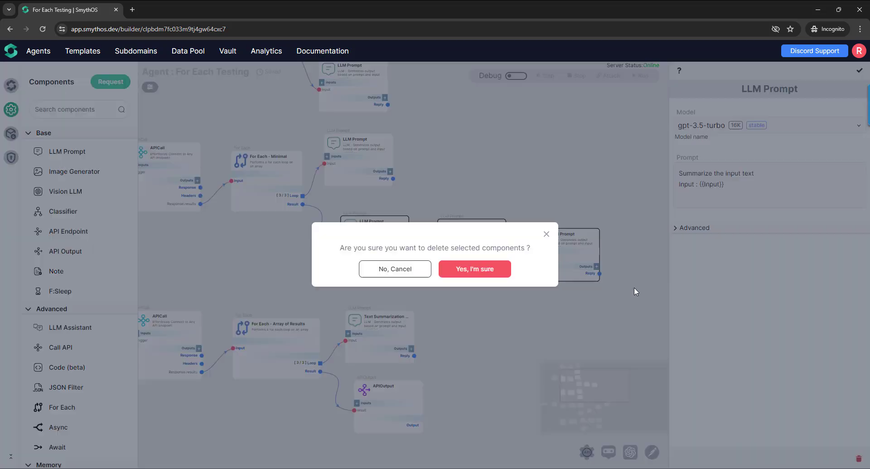
pyautogui.press('Return')
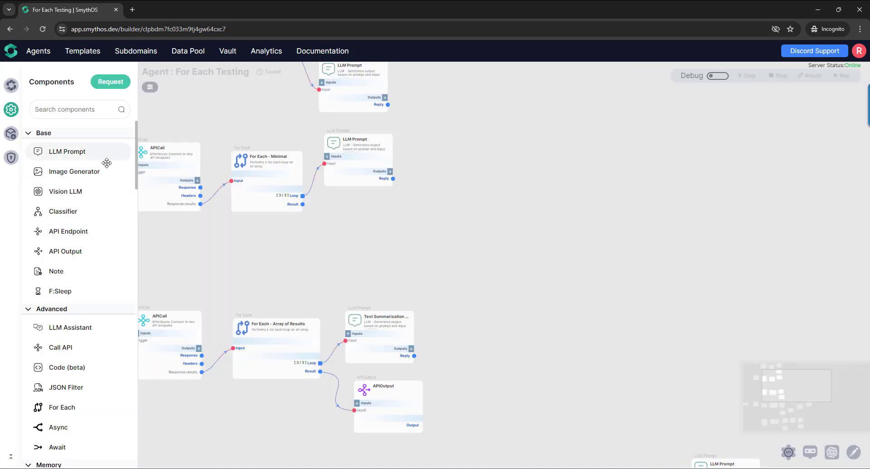
# - Add a single LLM Prompt component below the LLM Prompt on the For Each - Minimal Loop branch
pyautogui.moveTo(107, 156); pyautogui.dragTo(370, 227)
pyautogui.moveTo(309, 264); pyautogui.dragTo(369, 289)
pyautogui.scroll(3, 377, 279)
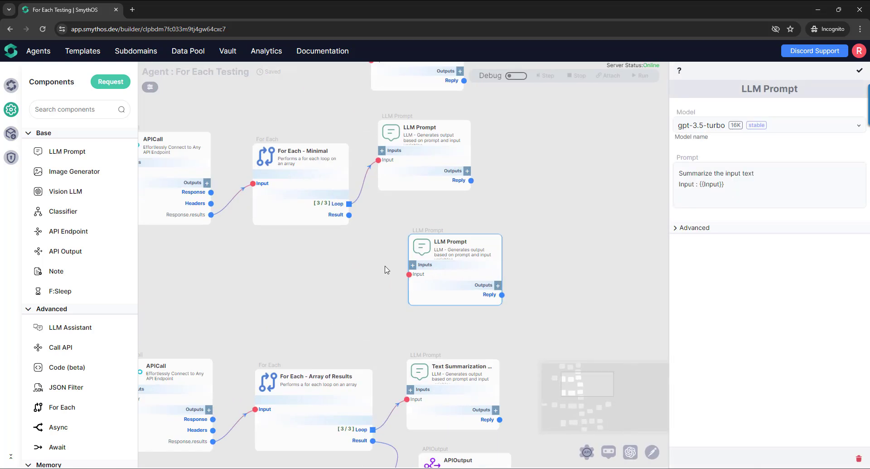
pyautogui.moveTo(424, 247); pyautogui.dragTo(411, 237)
# - Set the new LLM Prompt's model to Echo and replace its prompt with only the {{Input}} variable
pyautogui.click(769, 126)
pyautogui.scroll(3, 725, 172)
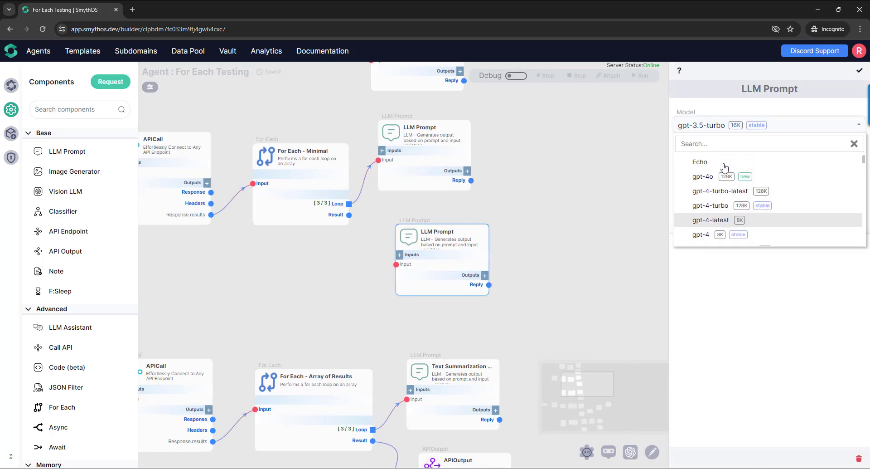
pyautogui.click(724, 164)
pyautogui.click(735, 183)
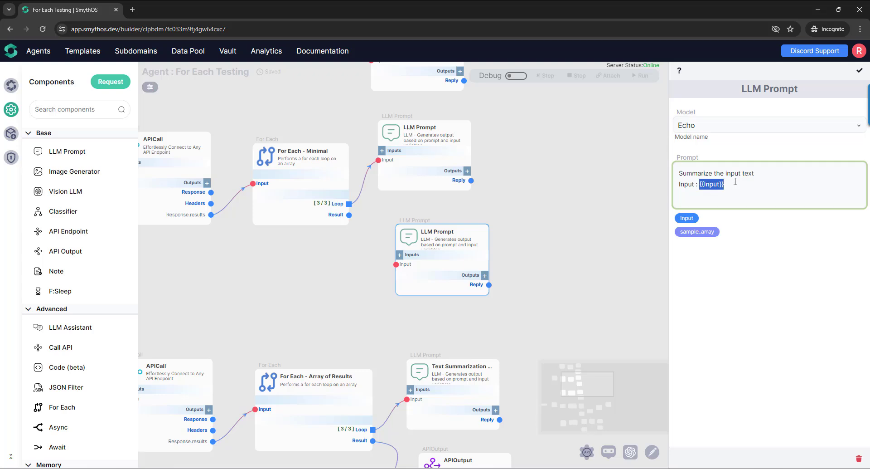
pyautogui.hotkey('ctrl', 'a')
pyautogui.press('BackSpace')
pyautogui.click(690, 229)
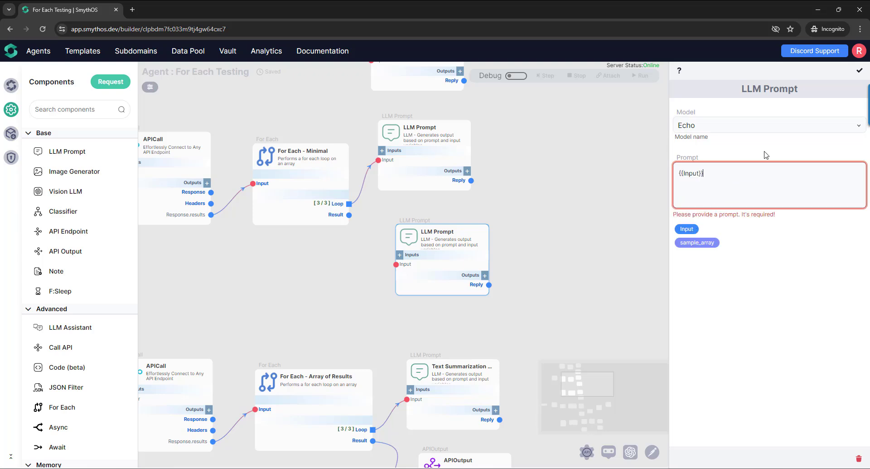
pyautogui.click(859, 70)
# - Move the Echo LLM Prompt closer to For Each - Minimal and connect the Result output to its Input
pyautogui.moveTo(410, 237); pyautogui.dragTo(401, 227)
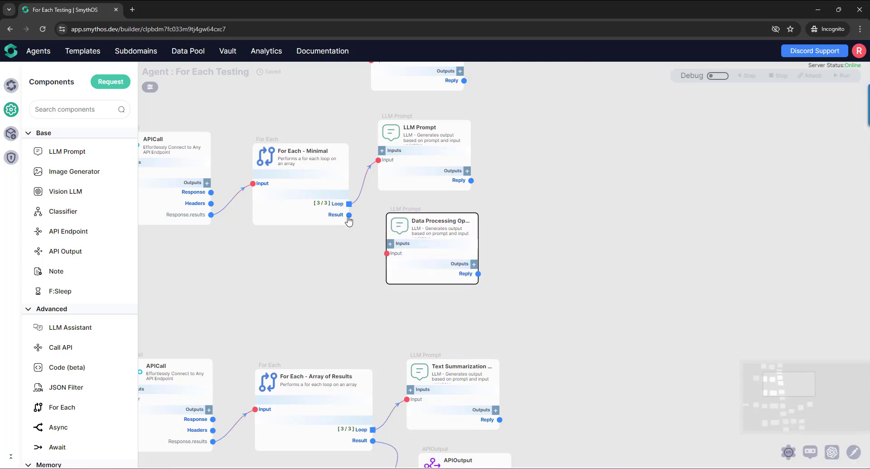
pyautogui.moveTo(350, 214); pyautogui.dragTo(386, 253)
pyautogui.moveTo(362, 302); pyautogui.dragTo(331, 295)
# - Open the agent's Swagger API documentation and run a test request on POST /api/sample with the Echo prompt connected
pyautogui.click(789, 452)
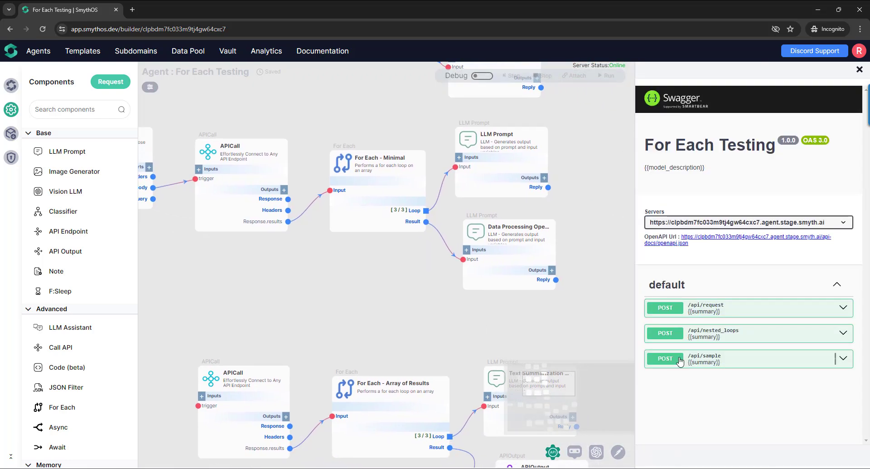
pyautogui.click(725, 358)
pyautogui.scroll(-3, 810, 228)
pyautogui.click(810, 229)
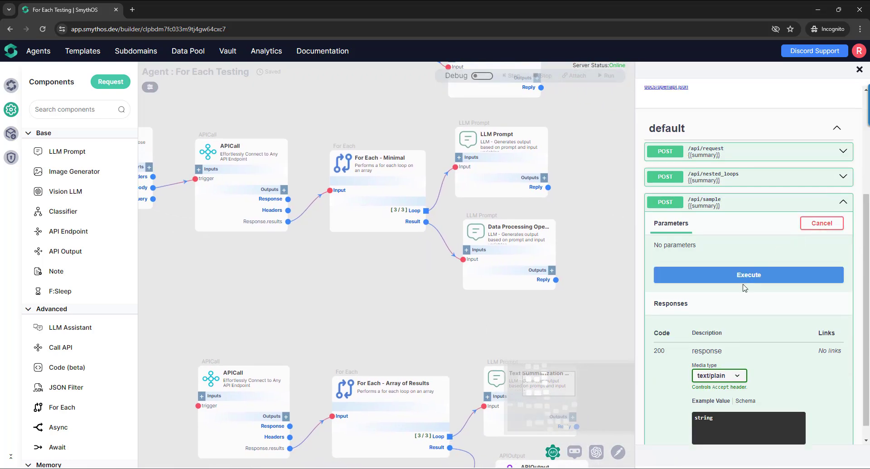
pyautogui.click(754, 276)
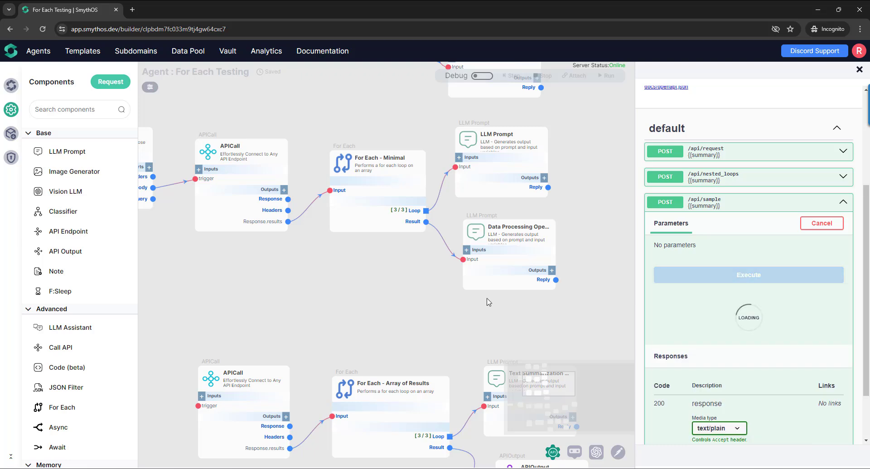
# - Read through the full /api/sample response body and close the API documentation
pyautogui.scroll(-10, 735, 355)
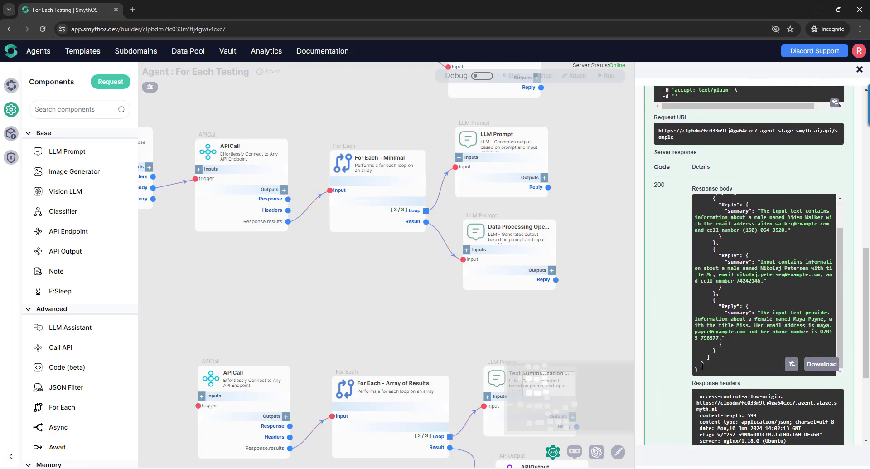
pyautogui.scroll(2, 726, 248)
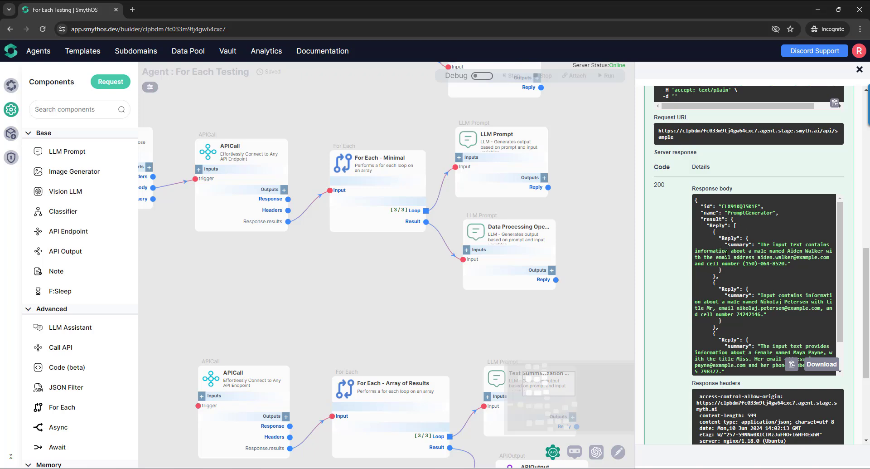
pyautogui.scroll(-1, 731, 312)
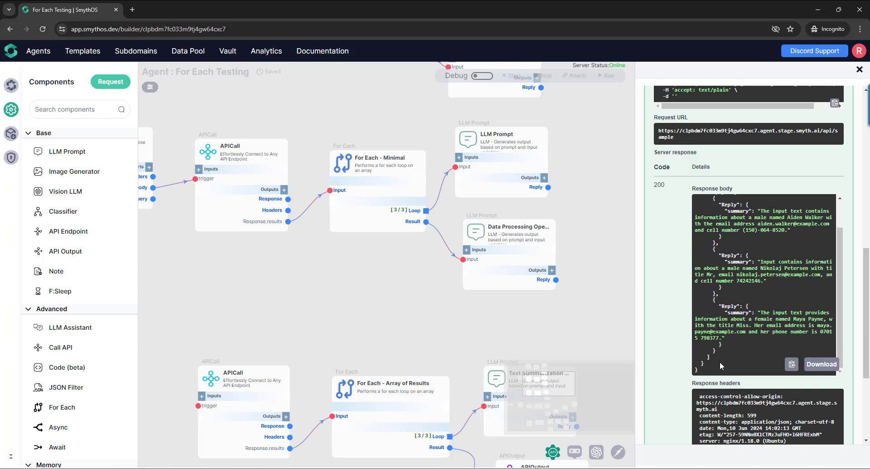
pyautogui.scroll(1, 722, 358)
pyautogui.click(860, 69)
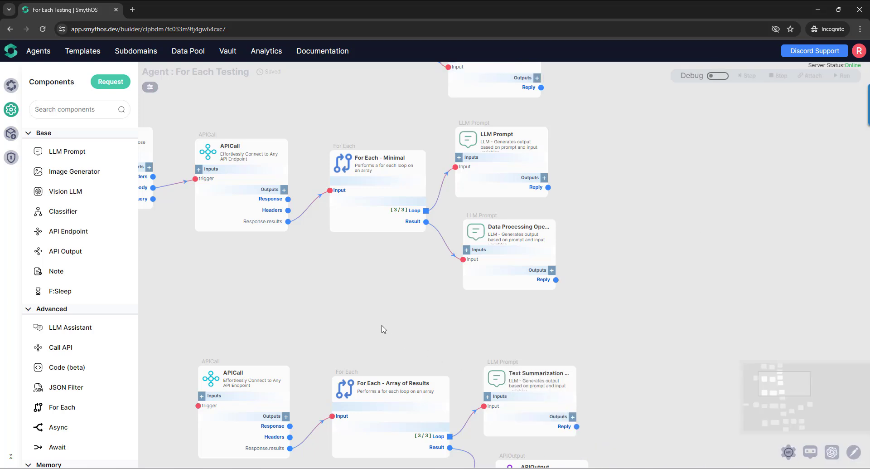
# - Review the settings of the Echo LLM Prompt on the For Each - Minimal Result output, and delete that component
pyautogui.moveTo(382, 326); pyautogui.dragTo(462, 345)
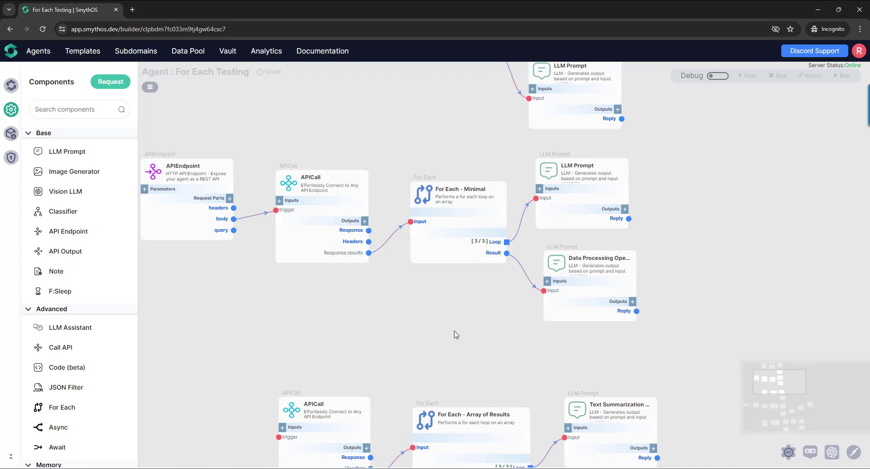
pyautogui.scroll(3, 485, 328)
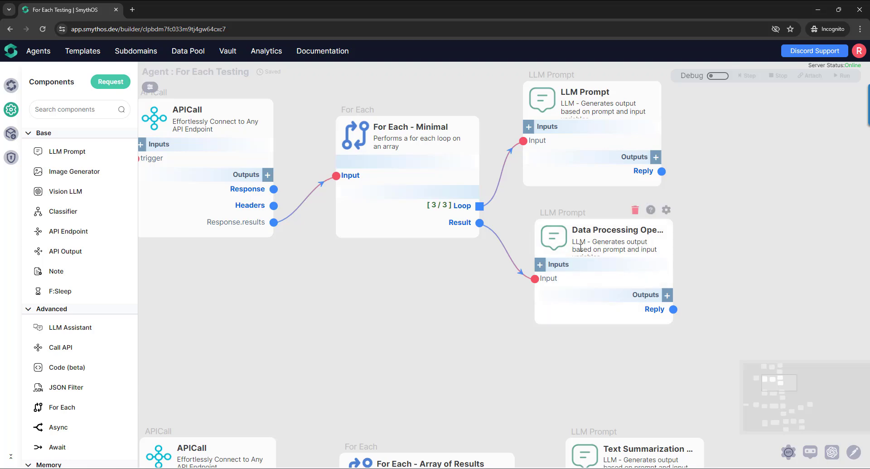
pyautogui.click(664, 210)
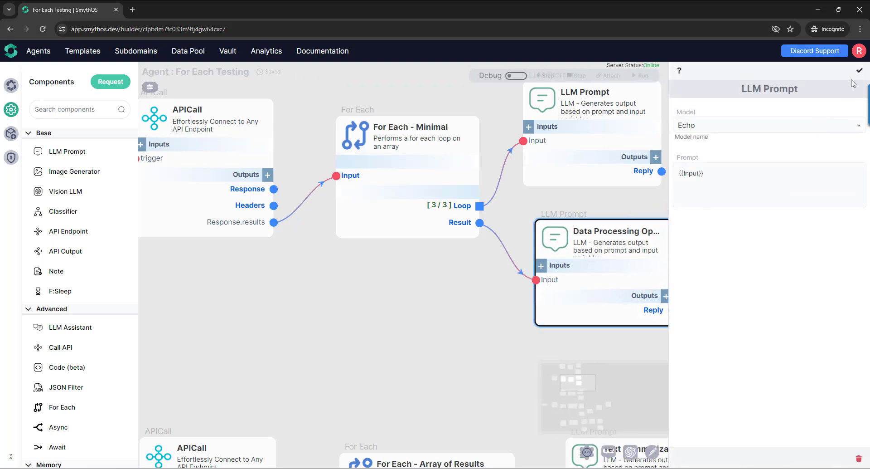
pyautogui.click(859, 71)
pyautogui.click(662, 213)
pyautogui.click(859, 71)
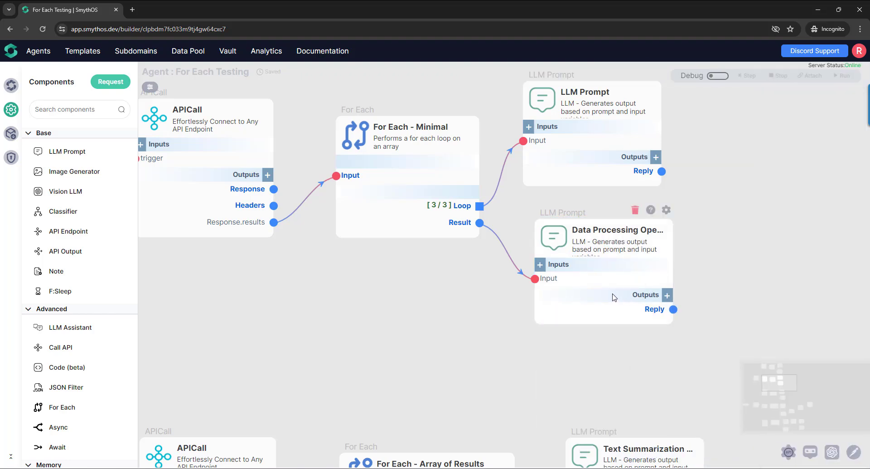
pyautogui.click(554, 251)
pyautogui.press('Delete')
pyautogui.click(477, 267)
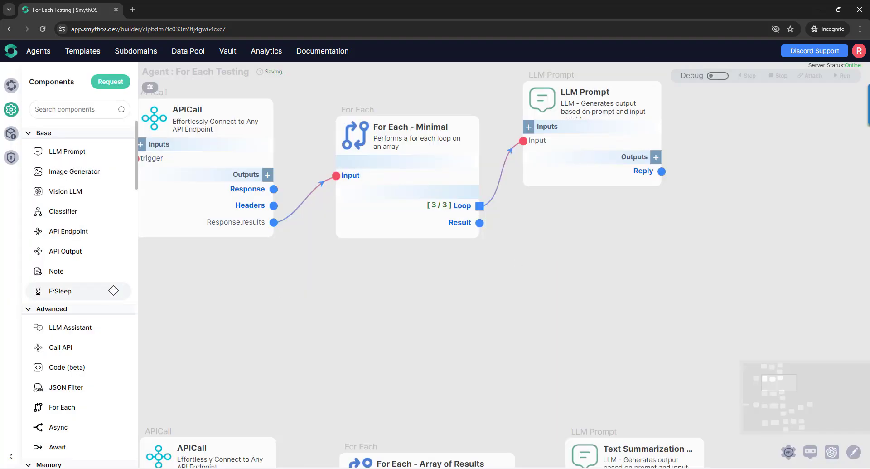
# - Add an APIOutput component with an input named results and connect the For Each - Minimal Result output to it
pyautogui.moveTo(98, 257); pyautogui.dragTo(566, 254)
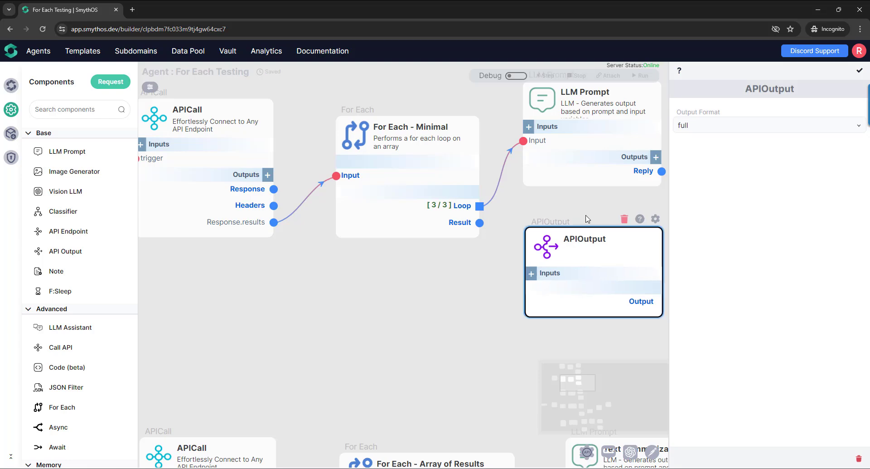
pyautogui.click(531, 274)
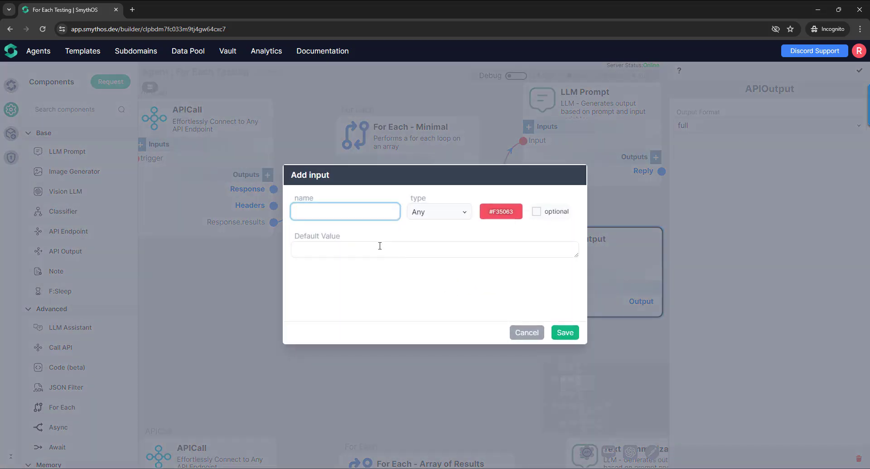
pyautogui.click(367, 214)
pyautogui.write('results')
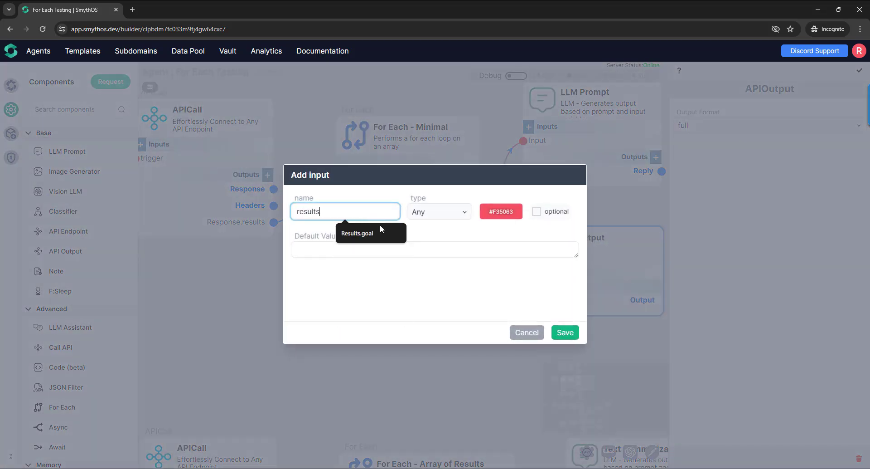
pyautogui.click(572, 335)
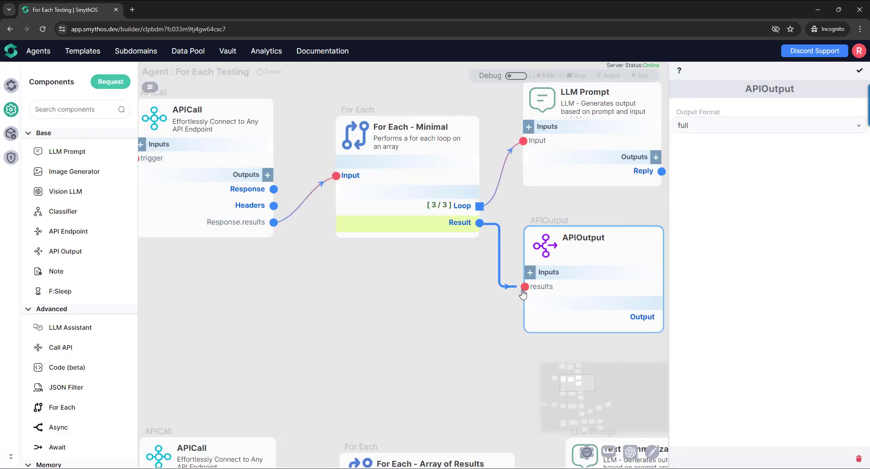
# - Set the APIOutput's output format to minimal and close its settings
pyautogui.click(757, 125)
pyautogui.click(738, 175)
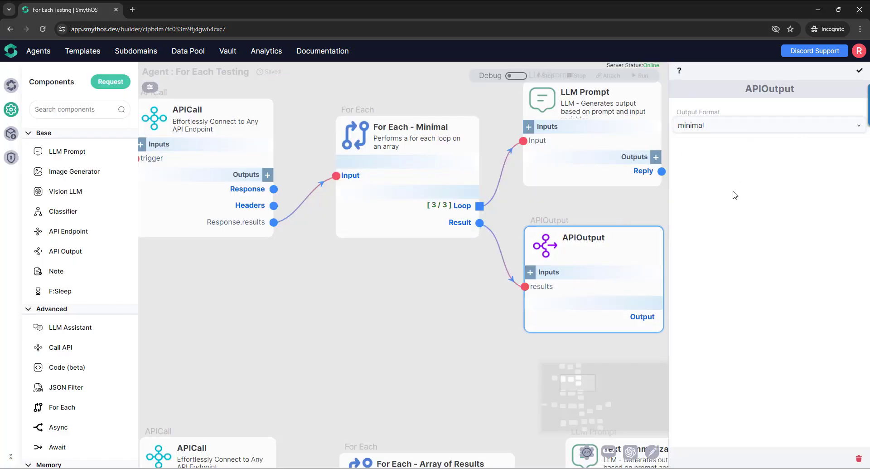
pyautogui.click(864, 71)
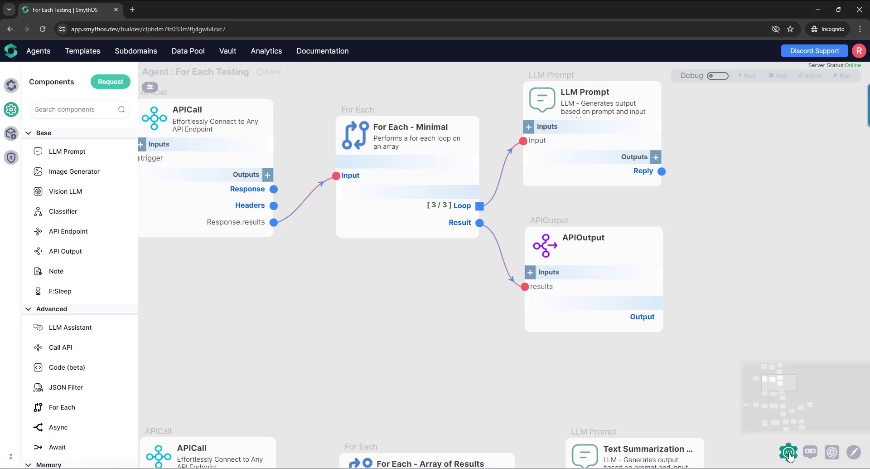
# - Open the agent's API documentation and execute a test request on POST /api/sample with the APIOutput connected
pyautogui.click(791, 451)
pyautogui.click(743, 359)
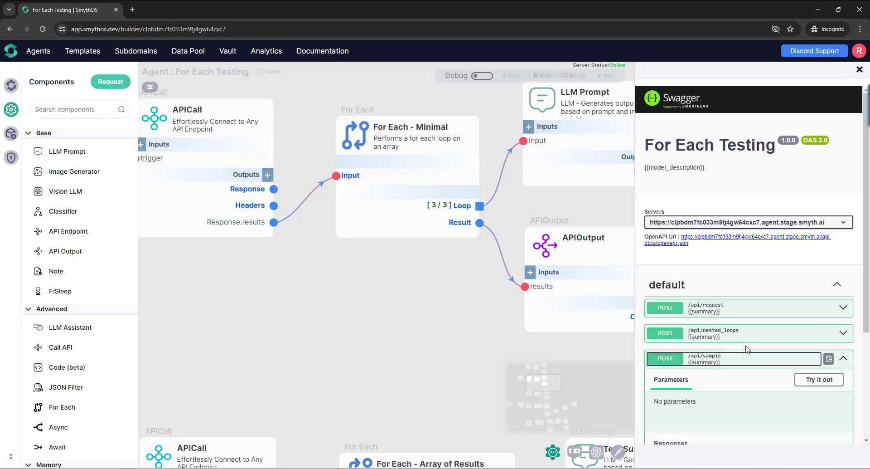
pyautogui.scroll(-3, 828, 237)
pyautogui.click(831, 223)
pyautogui.click(757, 275)
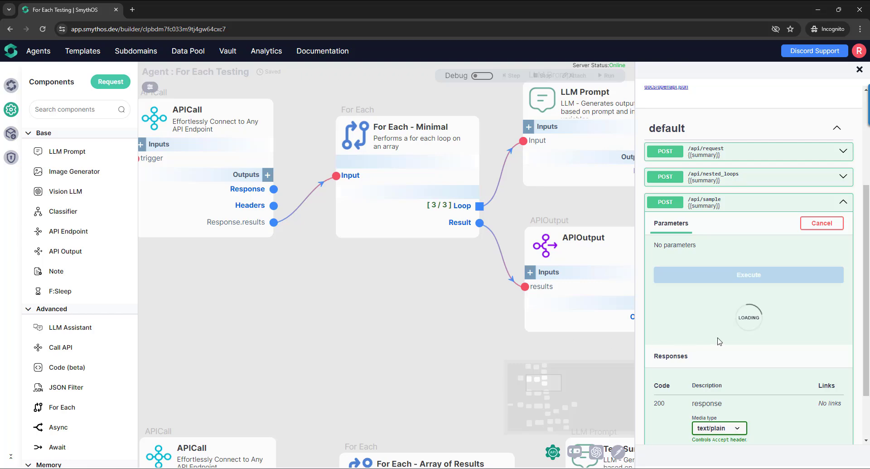
# - Read the structure of the results array in the /api/sample response body and close the API documentation
pyautogui.scroll(-6, 720, 340)
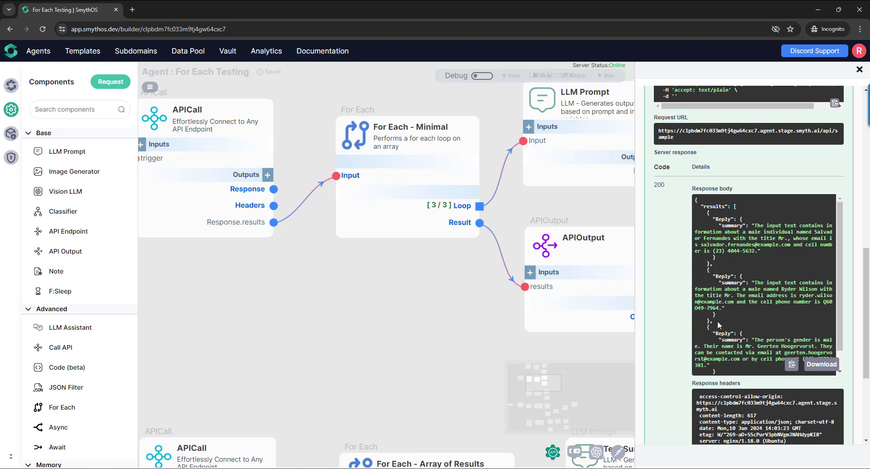
pyautogui.scroll(-1, 721, 367)
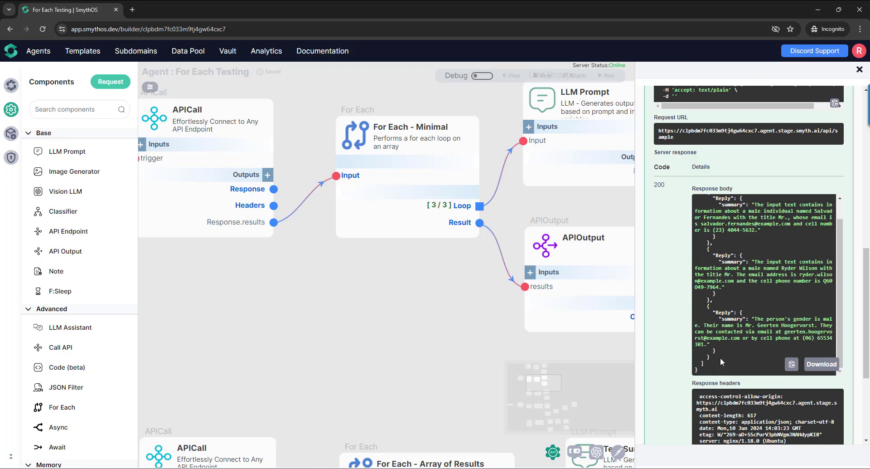
pyautogui.scroll(10, 703, 349)
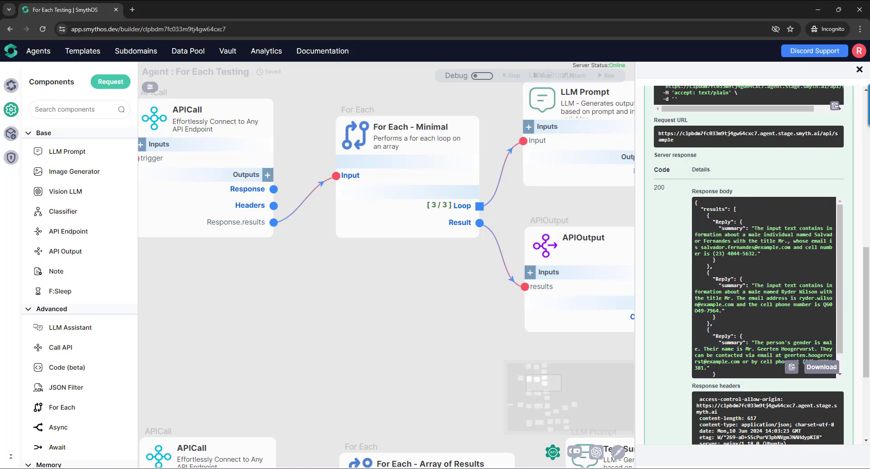
pyautogui.click(859, 69)
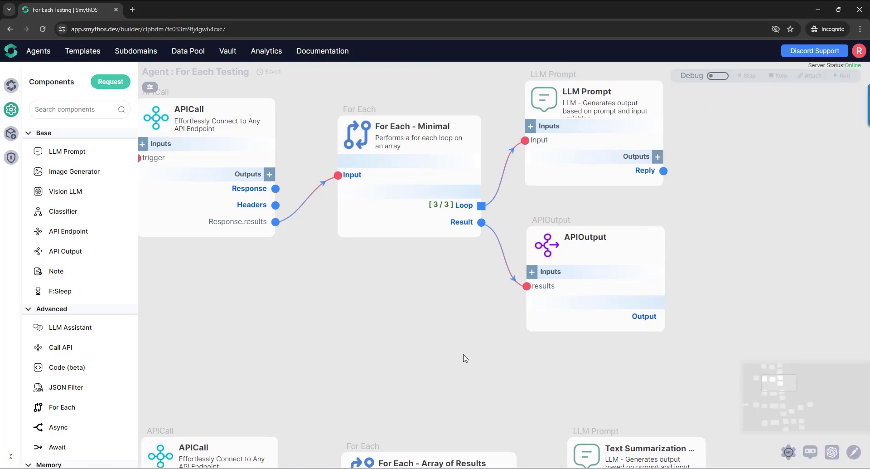
pyautogui.moveTo(463, 356); pyautogui.dragTo(499, 358)
pyautogui.scroll(-3, 498, 358)
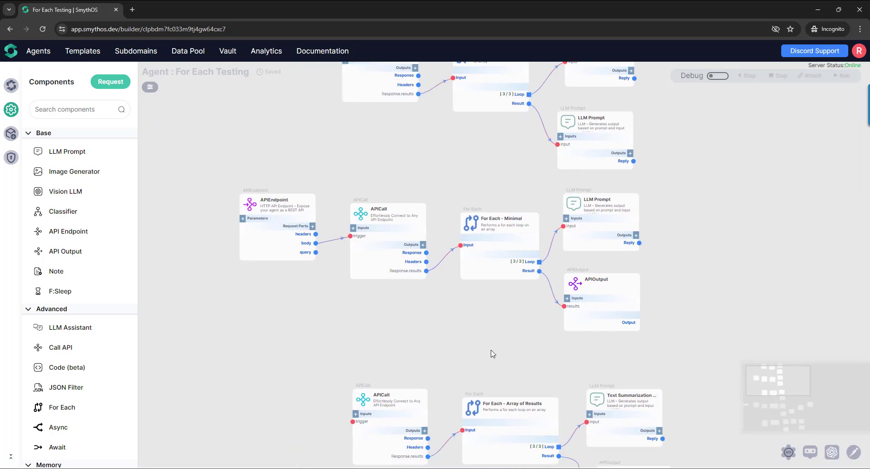
pyautogui.moveTo(489, 330); pyautogui.dragTo(437, 364)
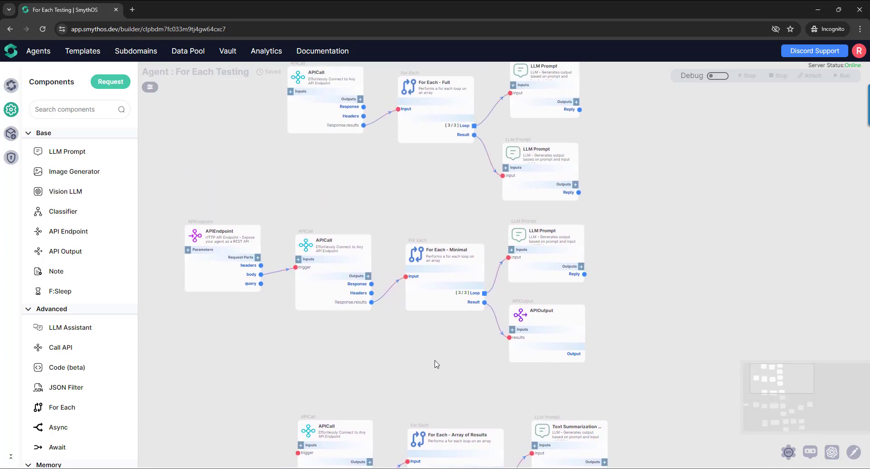
# - Add a For Each component to the empty canvas area beside the existing LLM Prompt and APIOutput components
pyautogui.scroll(1, 389, 389)
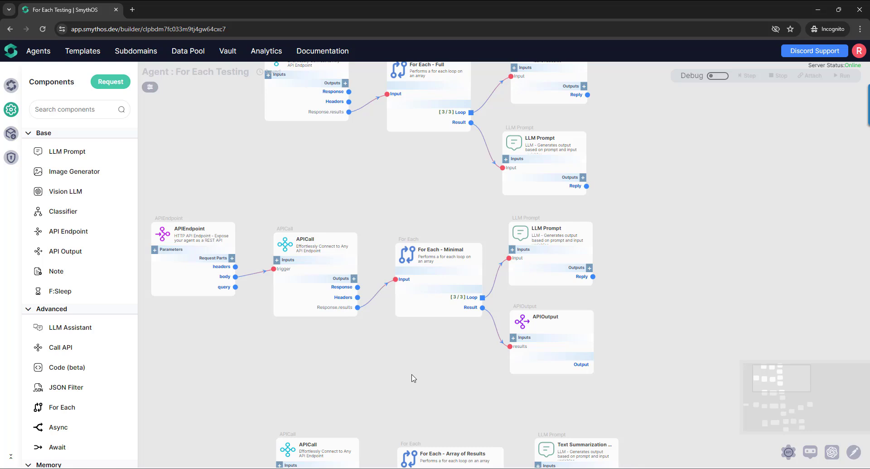
pyautogui.moveTo(649, 238); pyautogui.dragTo(383, 291)
pyautogui.moveTo(410, 253); pyautogui.dragTo(332, 264)
pyautogui.moveTo(72, 413); pyautogui.dragTo(497, 184)
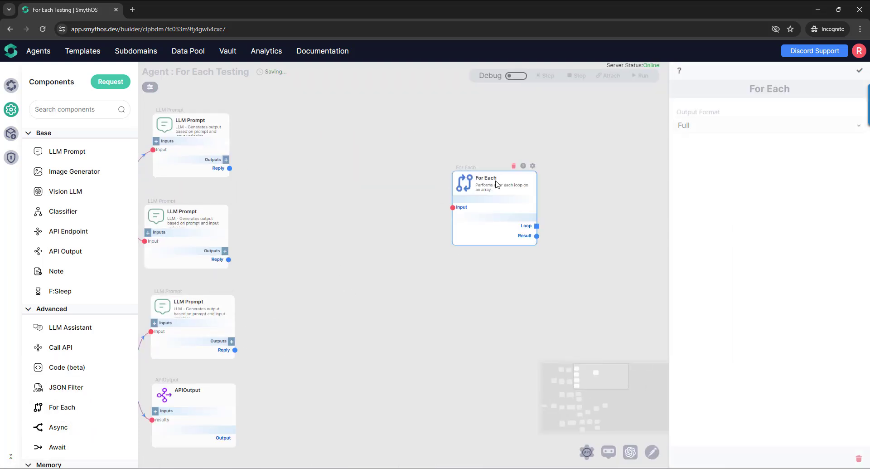
# - Add an APIEndpoint component before the new For Each and name its endpoint sample
pyautogui.moveTo(68, 231); pyautogui.dragTo(412, 182)
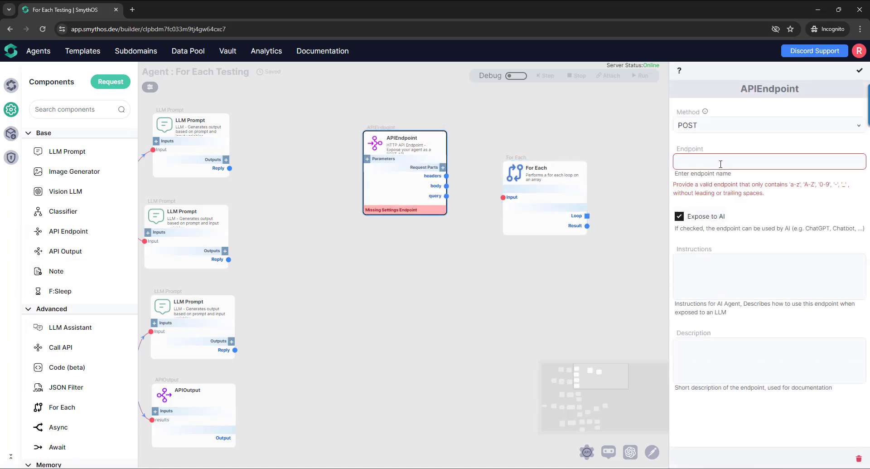
pyautogui.click(721, 164)
pyautogui.write('sample')
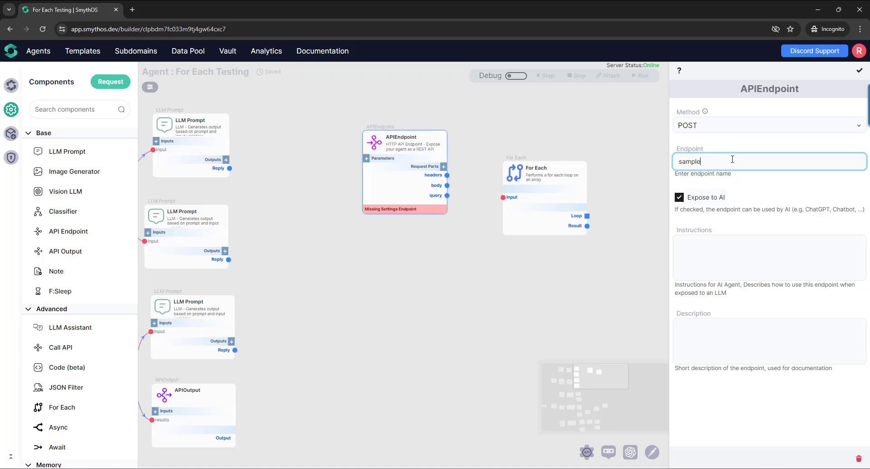
pyautogui.click(859, 70)
# - Add three parameters named input1, input2 and input3 to the new APIEndpoint
pyautogui.click(367, 158)
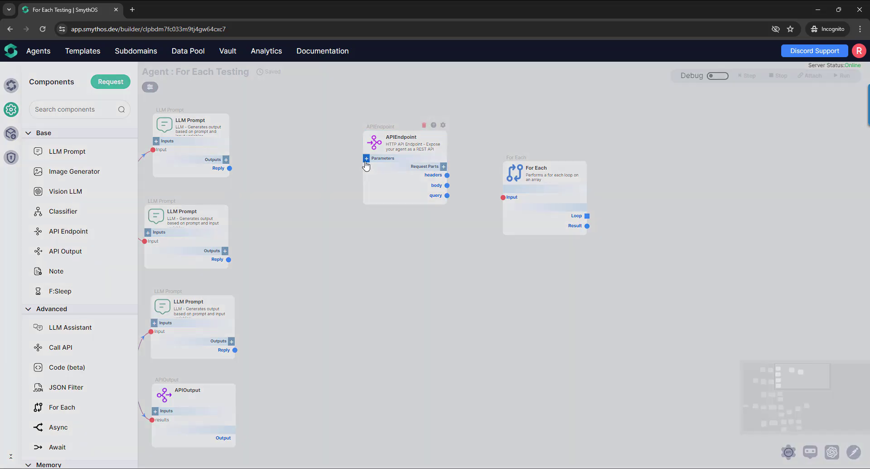
pyautogui.click(364, 198)
pyautogui.write('input')
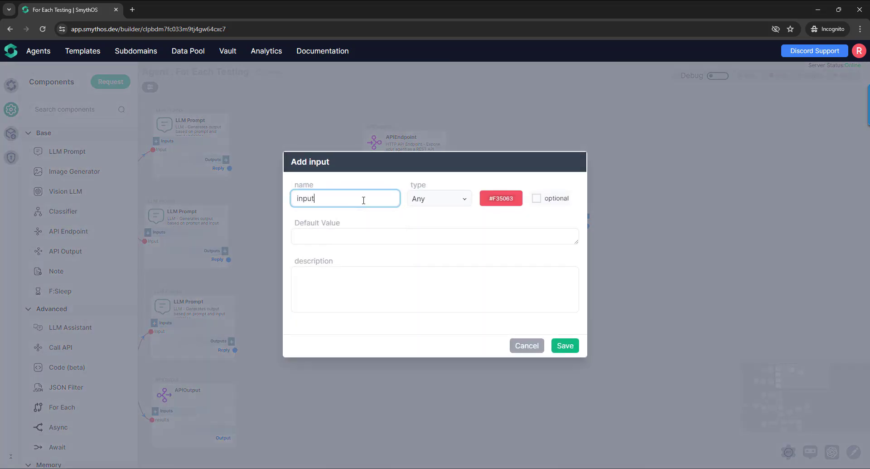
pyautogui.write('1')
pyautogui.click(564, 345)
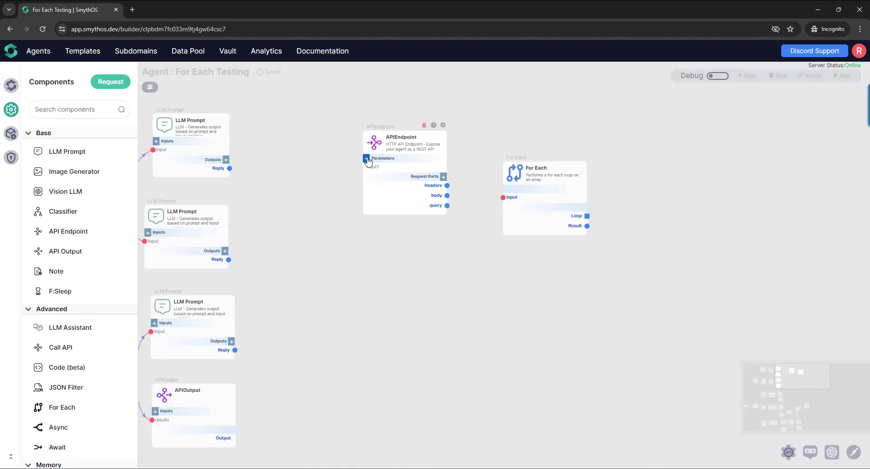
pyautogui.click(366, 158)
pyautogui.click(354, 201)
pyautogui.write('input2')
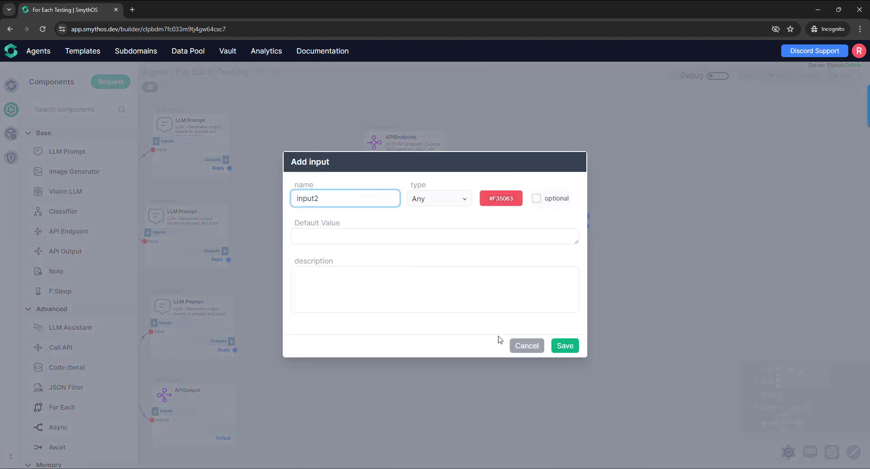
pyautogui.click(565, 345)
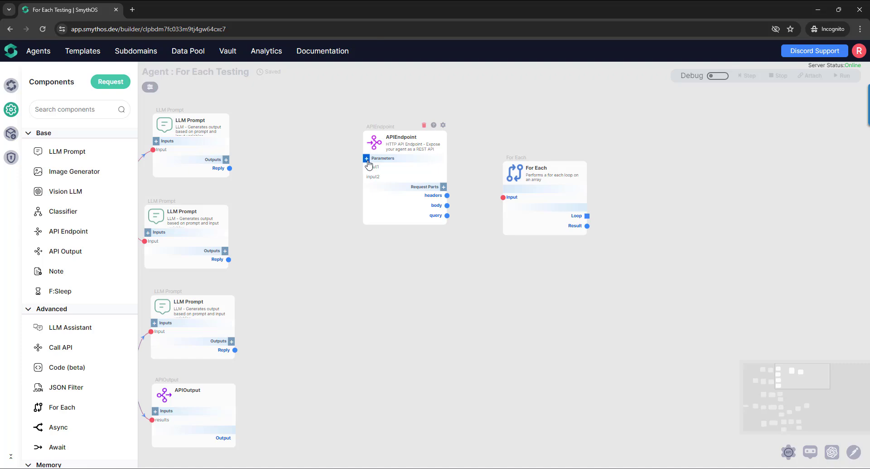
pyautogui.click(366, 158)
pyautogui.click(341, 197)
pyautogui.write('input3')
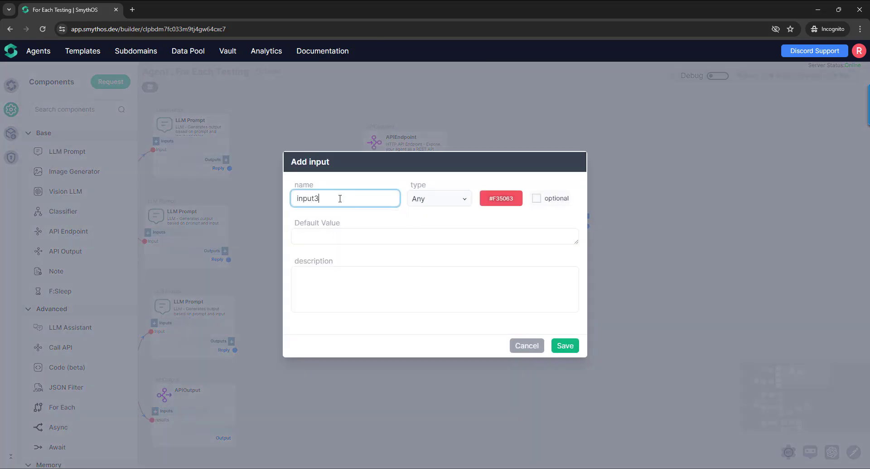
pyautogui.click(561, 345)
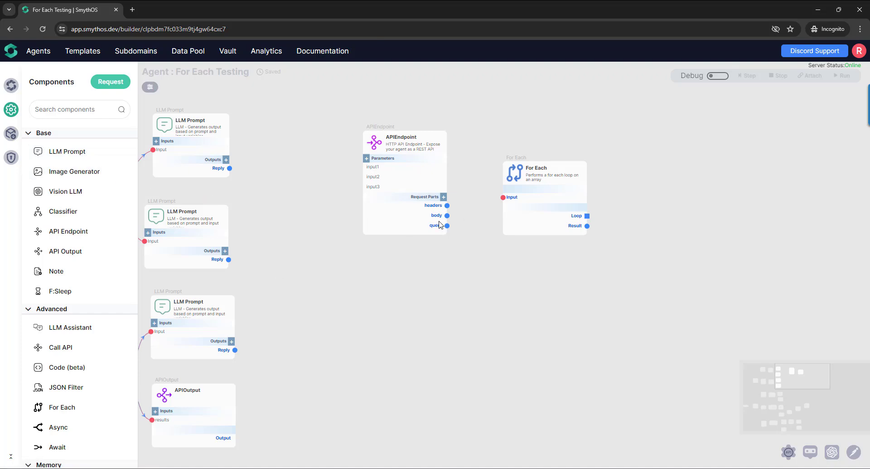
# - Add the outputs body.input1, body.input2 and body.input3 to the new APIEndpoint's request parts
pyautogui.click(443, 196)
pyautogui.click(413, 216)
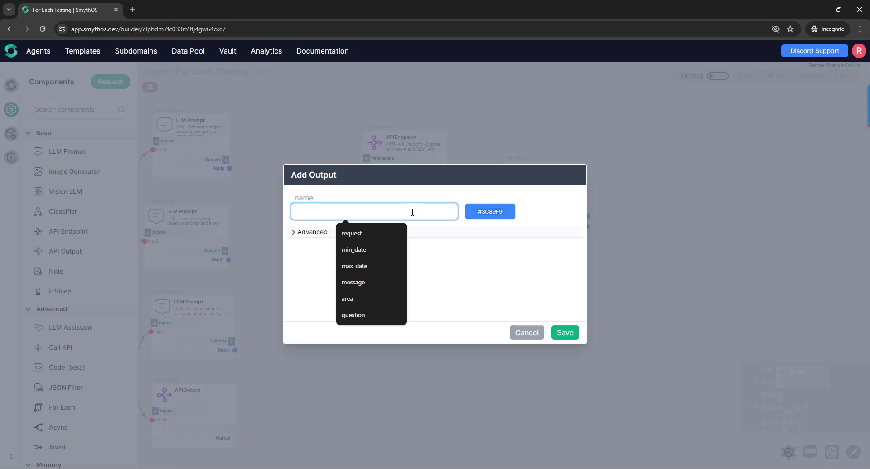
pyautogui.write('body.input1')
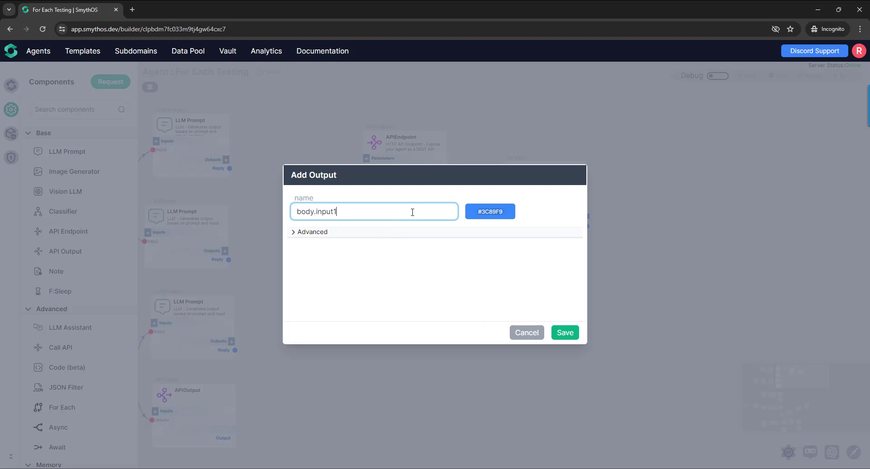
pyautogui.click(565, 332)
pyautogui.click(444, 197)
pyautogui.write('body.input')
pyautogui.click(565, 332)
pyautogui.click(444, 198)
pyautogui.write('body.input')
pyautogui.click(564, 336)
# - Reposition the new For Each and connect body.input1, body.input2 and body.input3 to its Input
pyautogui.moveTo(503, 314); pyautogui.dragTo(459, 330)
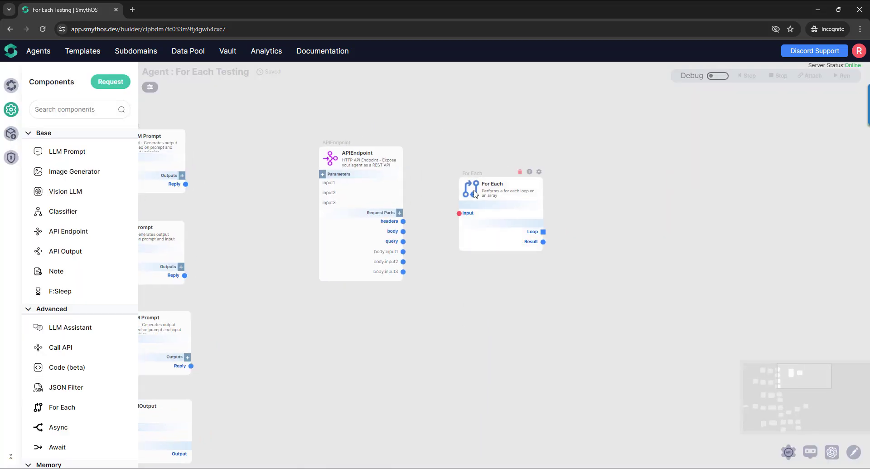
pyautogui.moveTo(471, 196); pyautogui.dragTo(471, 222)
pyautogui.scroll(3, 450, 295)
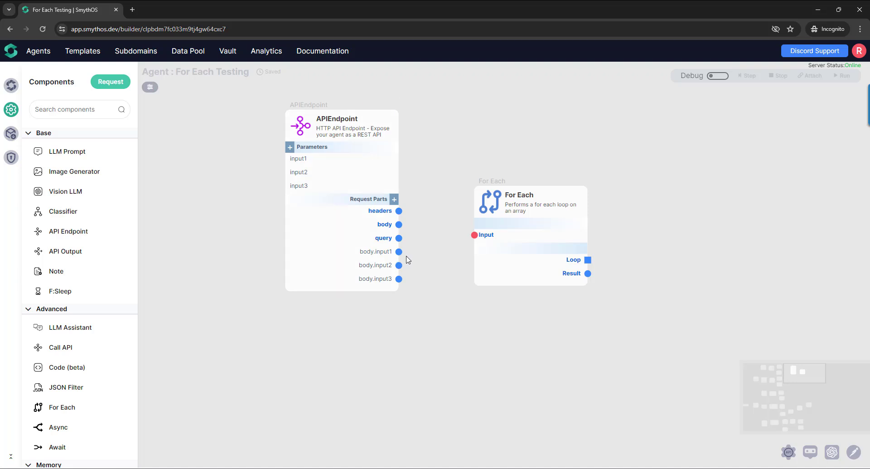
pyautogui.moveTo(494, 208); pyautogui.dragTo(496, 232)
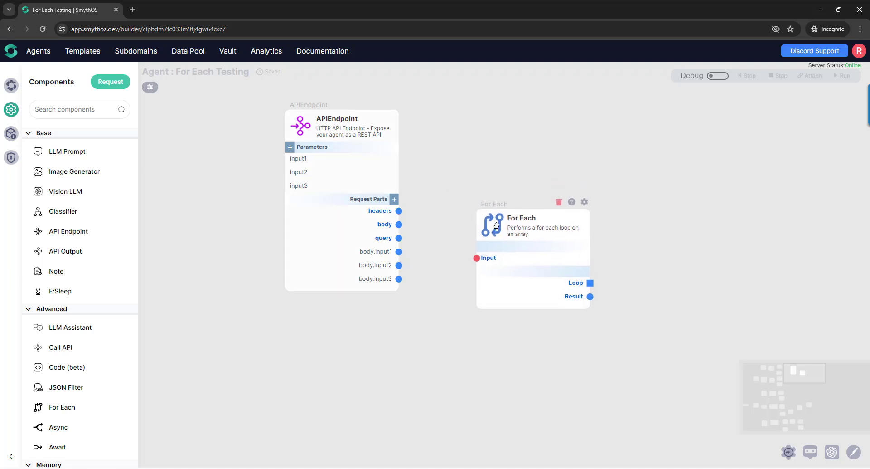
pyautogui.moveTo(401, 256); pyautogui.dragTo(478, 259)
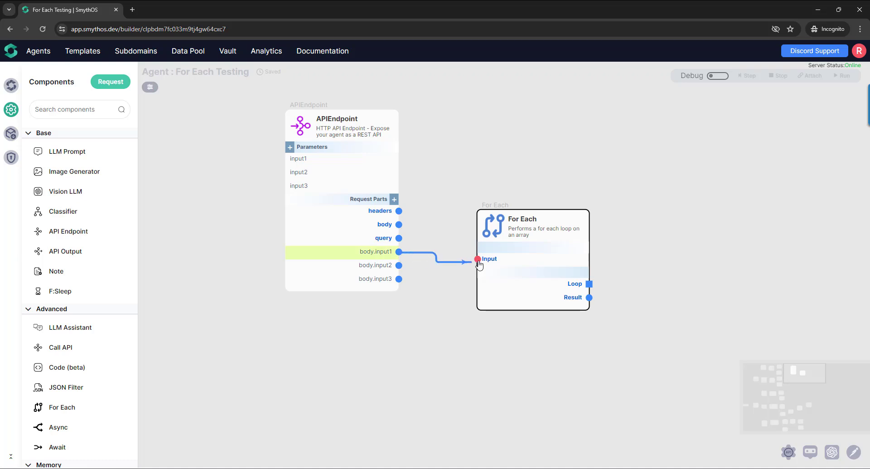
pyautogui.moveTo(399, 266); pyautogui.dragTo(483, 262)
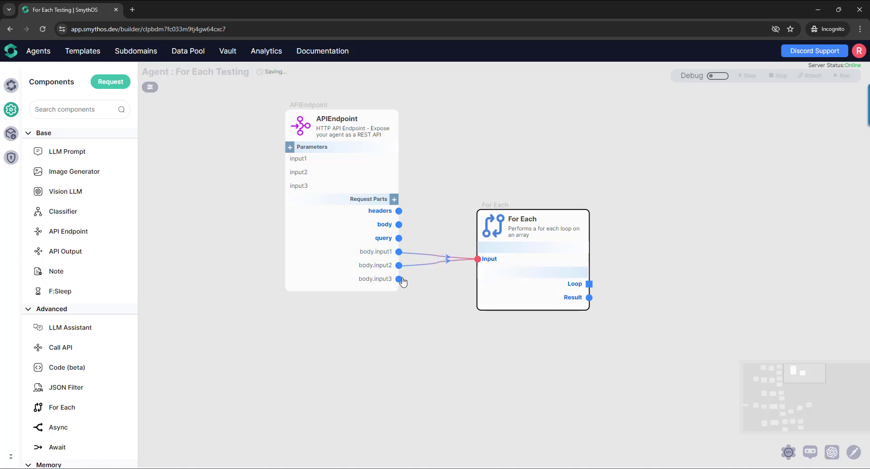
pyautogui.moveTo(399, 278); pyautogui.dragTo(479, 259)
# - Enable debug mode and step the new APIEndpoint with input1 as value1, input2 as value2 and input3 as value3
pyautogui.click(718, 75)
pyautogui.click(394, 148)
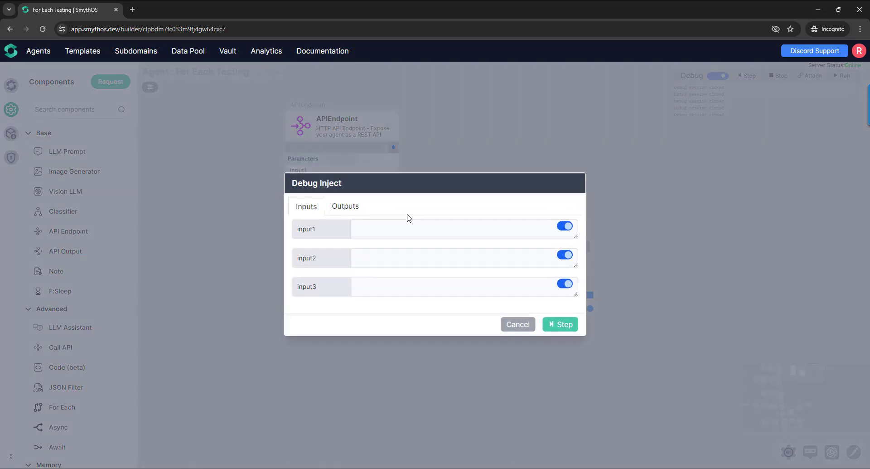
pyautogui.click(421, 229)
pyautogui.click(429, 262)
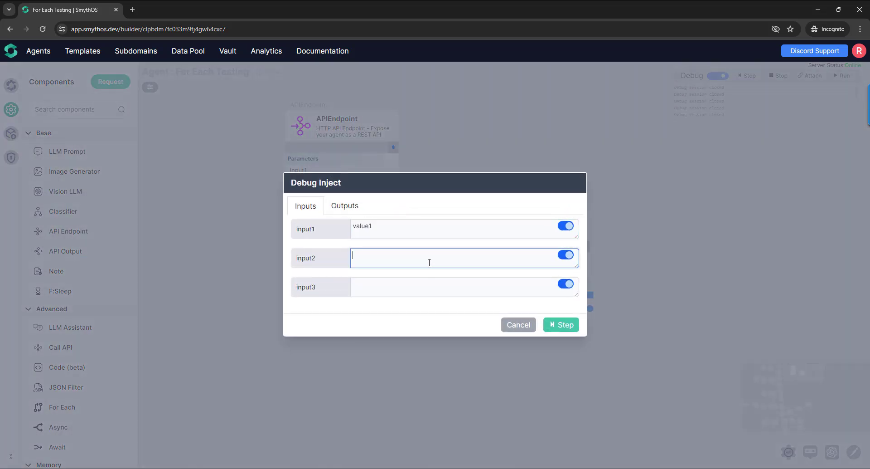
pyautogui.click(426, 285)
pyautogui.write('value3')
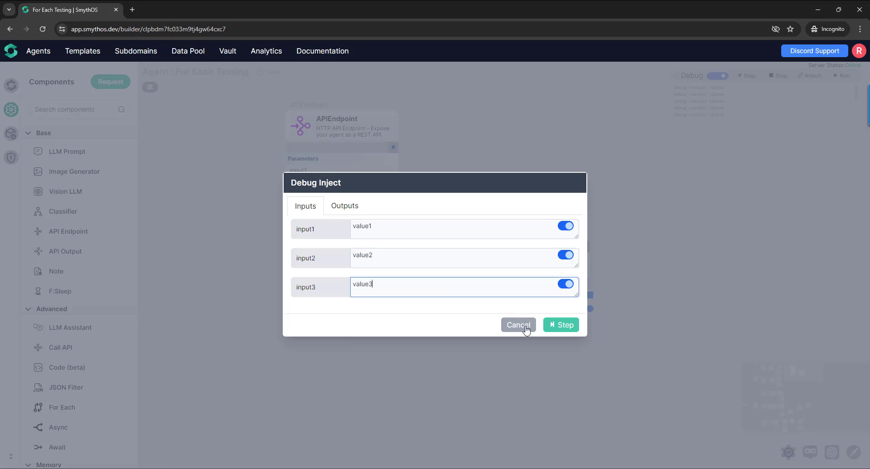
pyautogui.click(527, 328)
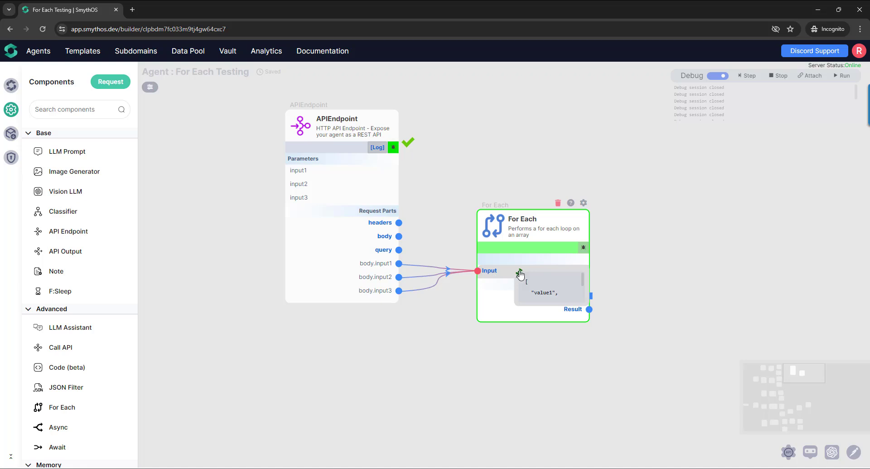
# - Examine the debug values received by the For Each Input and sent by the APIEndpoint's body outputs
pyautogui.moveTo(516, 306); pyautogui.dragTo(380, 383)
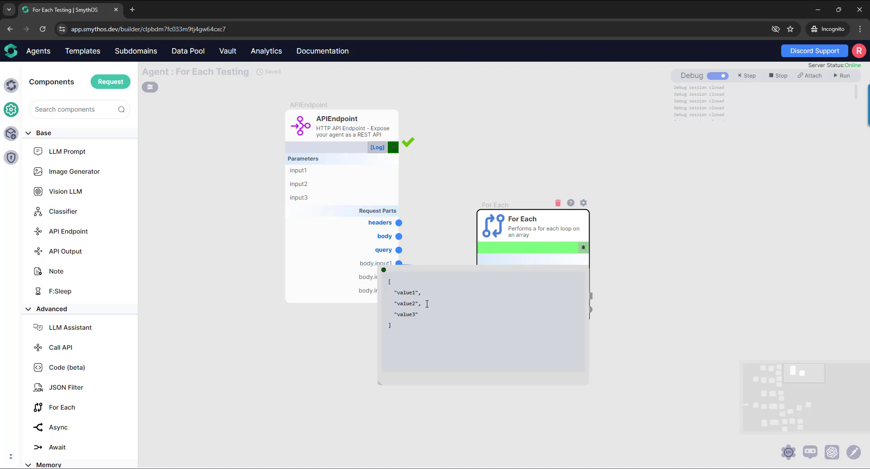
pyautogui.click(384, 271)
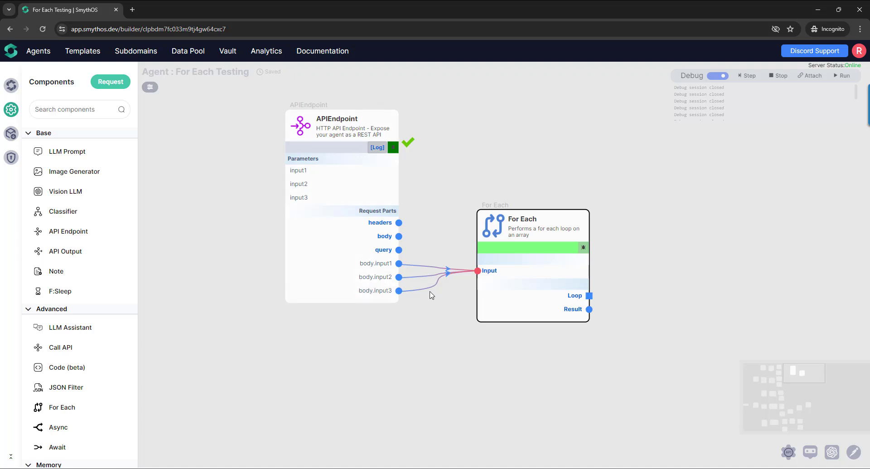
pyautogui.moveTo(489, 270)
pyautogui.moveTo(388, 289)
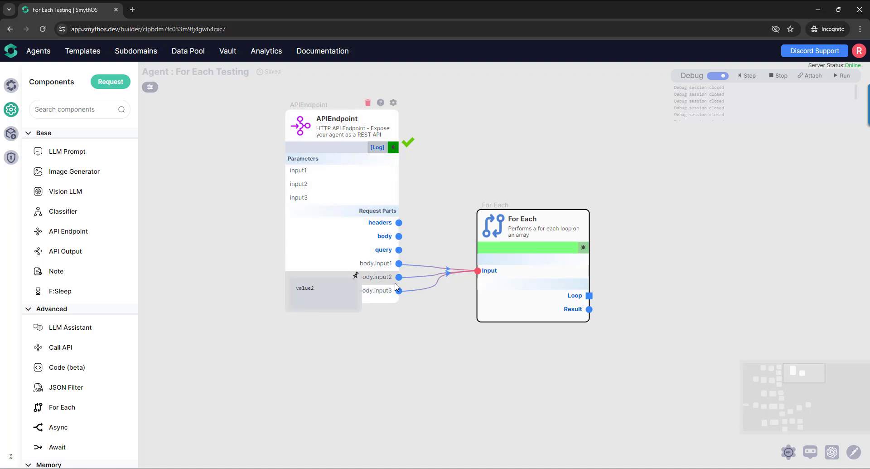
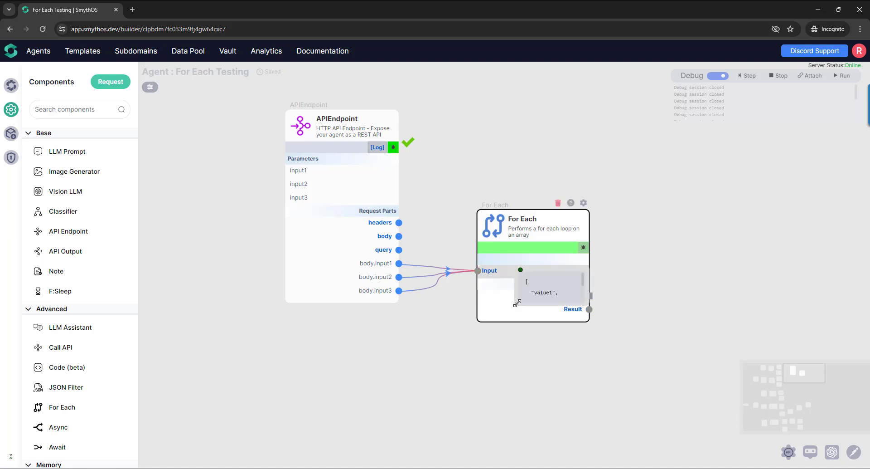
# - Remove the three body connections from the For Each Input and turn off debug mode
pyautogui.moveTo(517, 303); pyautogui.dragTo(424, 382)
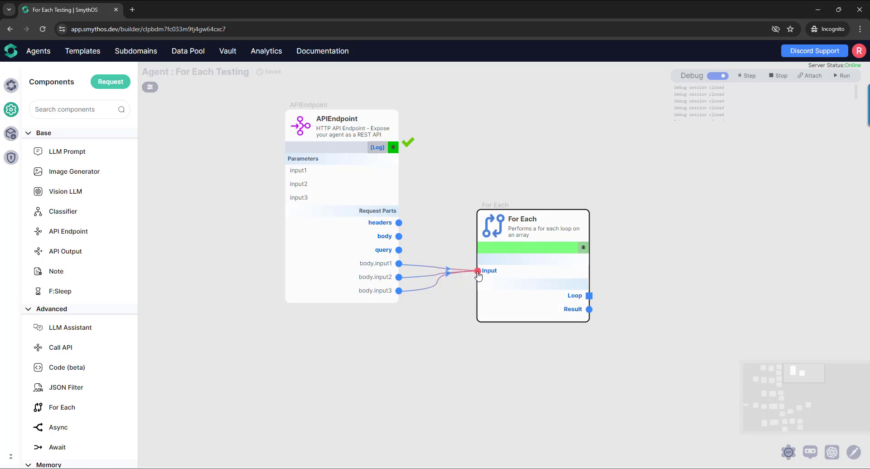
pyautogui.click(475, 271)
pyautogui.click(474, 272)
pyautogui.click(474, 272)
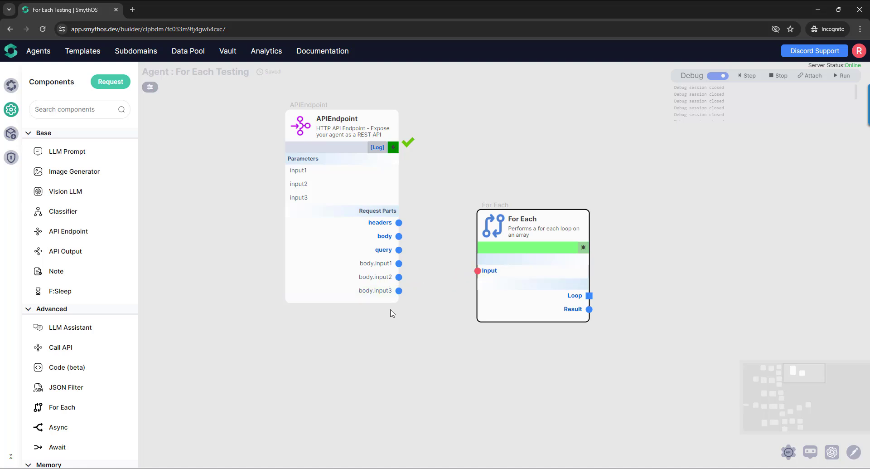
pyautogui.click(712, 76)
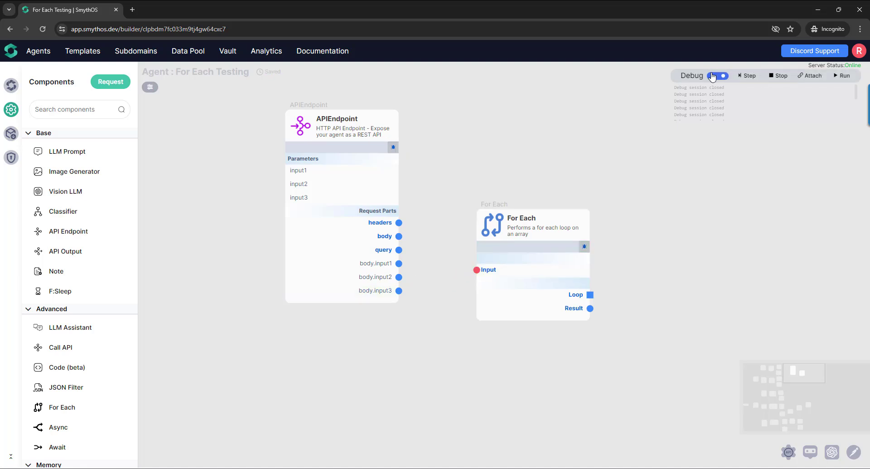
pyautogui.click(713, 76)
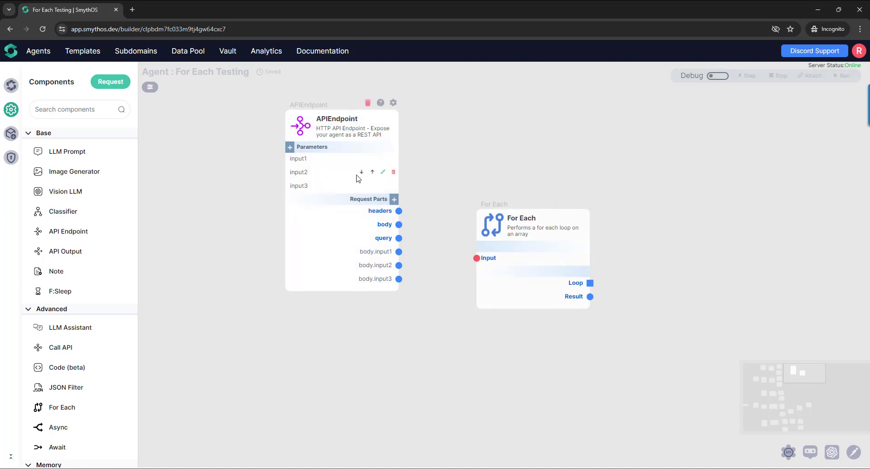
# - Delete the input2 and input3 parameters and the body.input2 and body.input3 outputs from the APIEndpoint
pyautogui.click(394, 172)
pyautogui.click(475, 268)
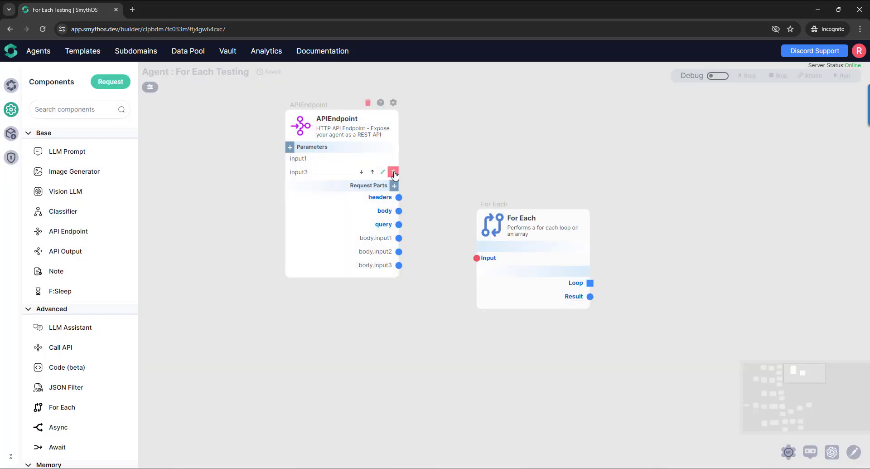
pyautogui.click(394, 172)
pyautogui.click(475, 268)
pyautogui.click(292, 238)
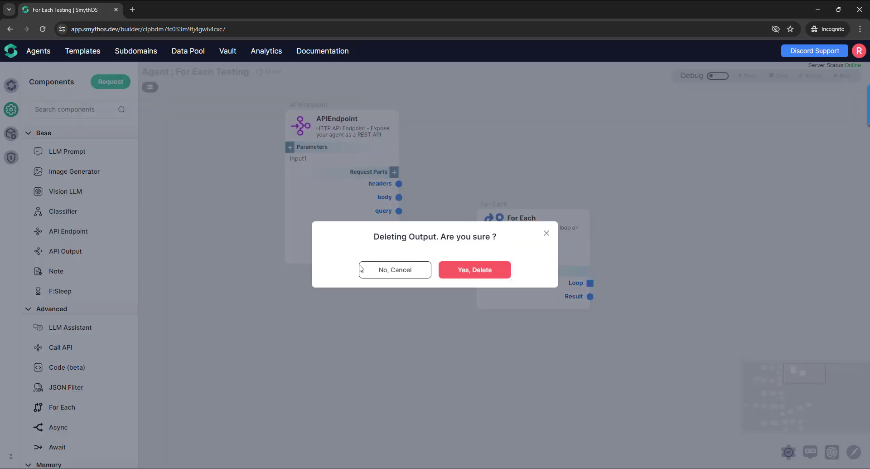
pyautogui.click(475, 270)
pyautogui.click(291, 238)
pyautogui.click(450, 275)
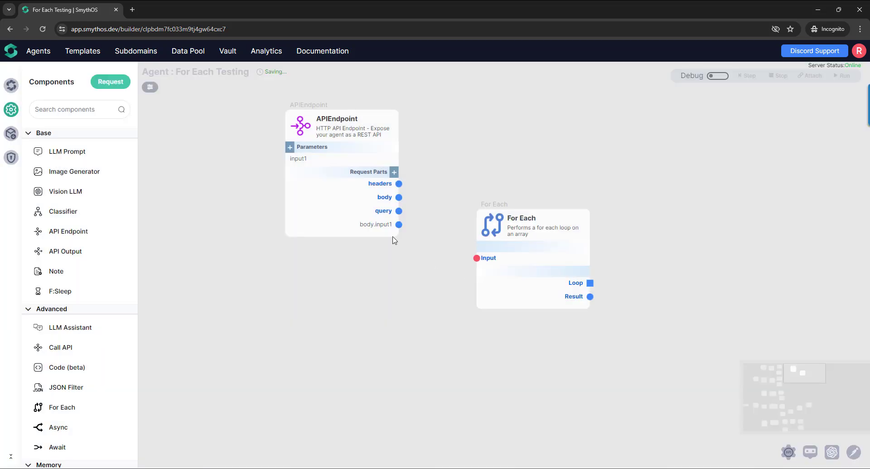
# - Connect the APIEndpoint's body.input1 output to the For Each Input, leaving debug mode off
pyautogui.moveTo(399, 224); pyautogui.dragTo(477, 258)
pyautogui.click(724, 77)
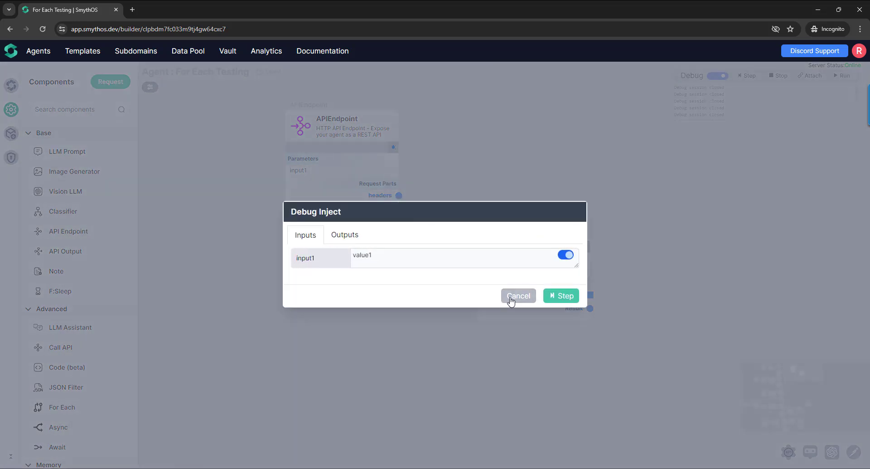
pyautogui.click(512, 299)
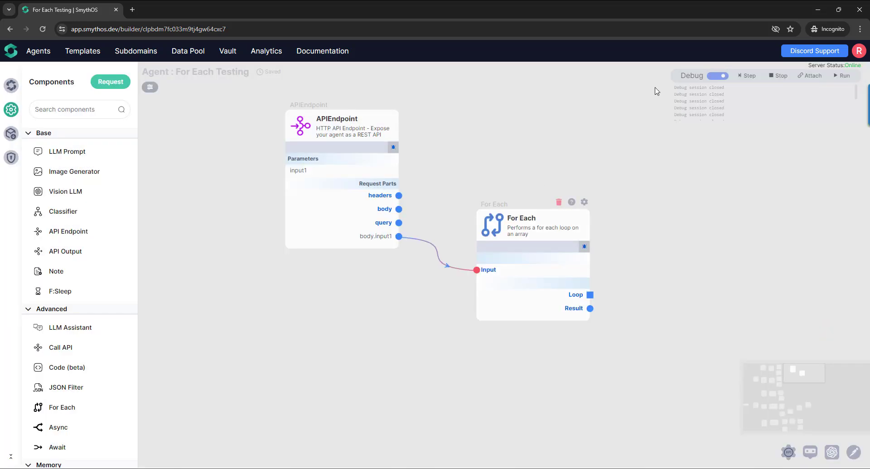
pyautogui.click(720, 76)
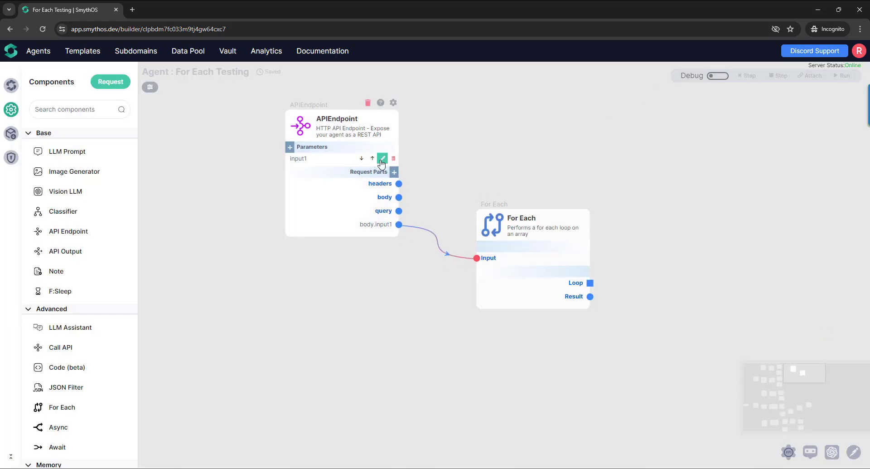
# - Set the type of the APIEndpoint's input1 parameter to Array and save it
pyautogui.click(383, 158)
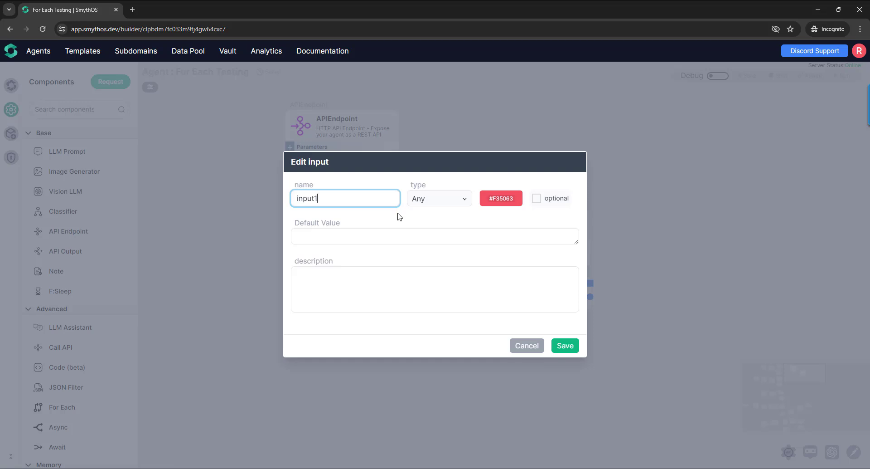
pyautogui.click(436, 205)
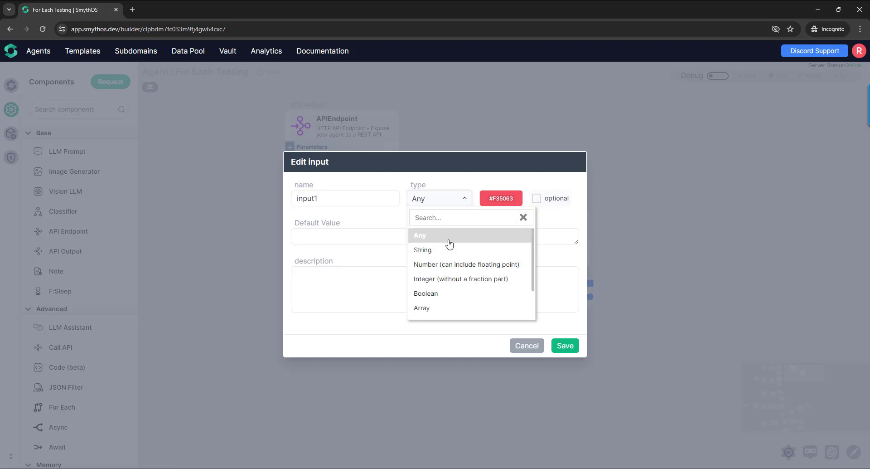
pyautogui.click(449, 308)
pyautogui.click(565, 345)
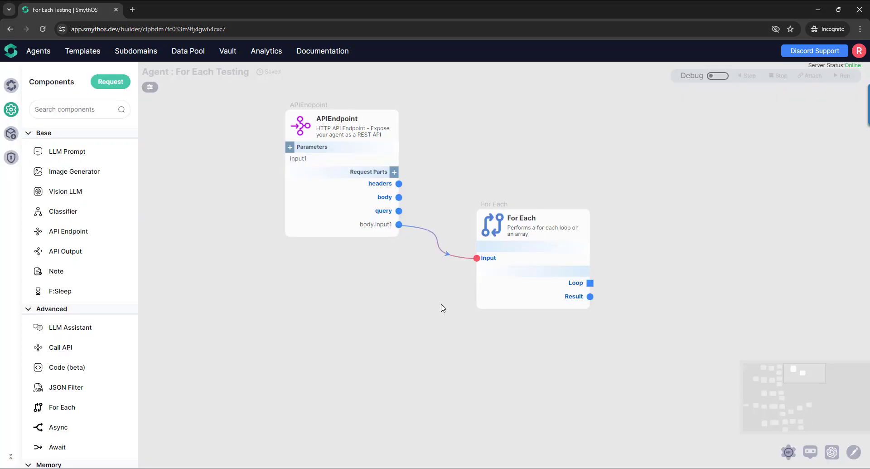
# - Enable debug mode and step the APIEndpoint with input1 as "value1, vaslue2, value3, value4, value5"
pyautogui.click(718, 75)
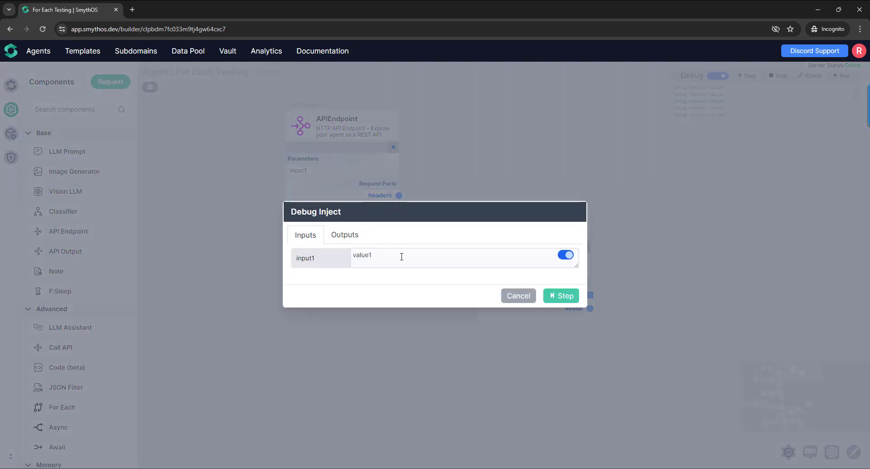
pyautogui.click(406, 257)
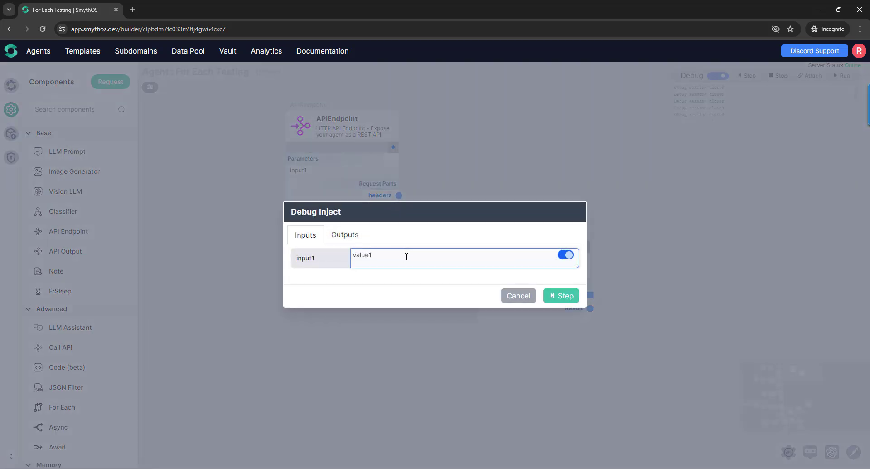
pyautogui.write(', vaslue2, value3, value4, value5')
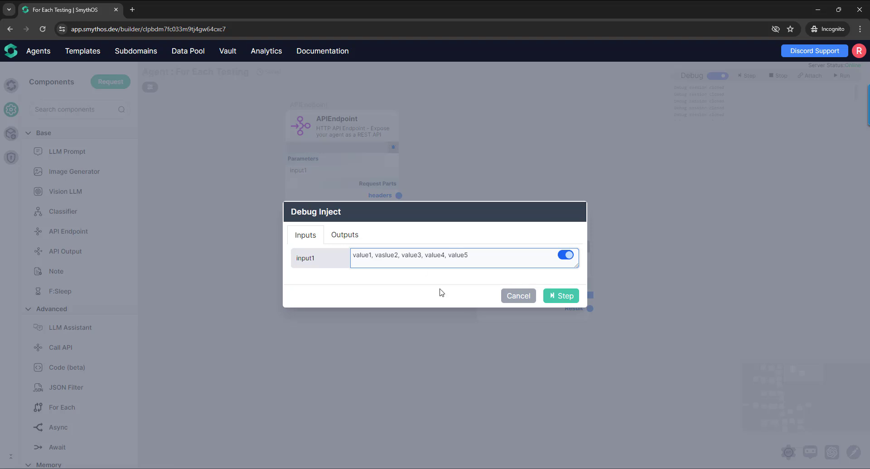
pyautogui.click(562, 297)
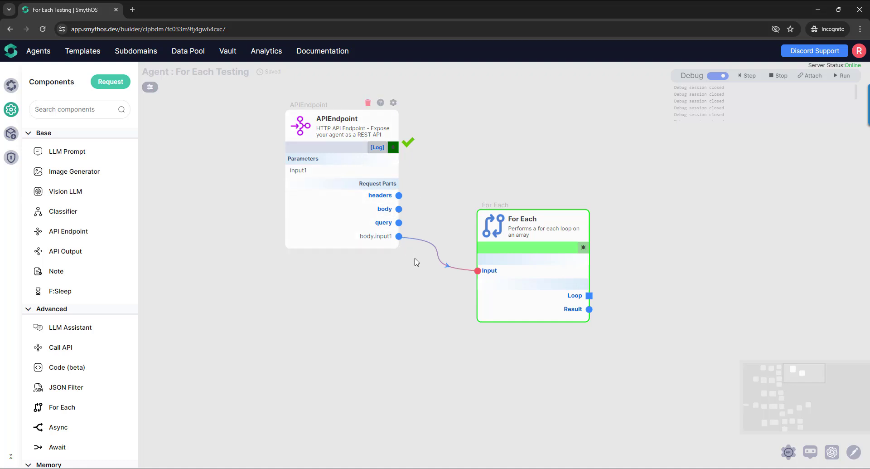
# - Examine the debug values sent by body.input1 and received by the For Each Input
pyautogui.moveTo(386, 240)
pyautogui.click(355, 239)
pyautogui.moveTo(359, 268); pyautogui.dragTo(432, 361)
pyautogui.click(427, 236)
pyautogui.moveTo(510, 274)
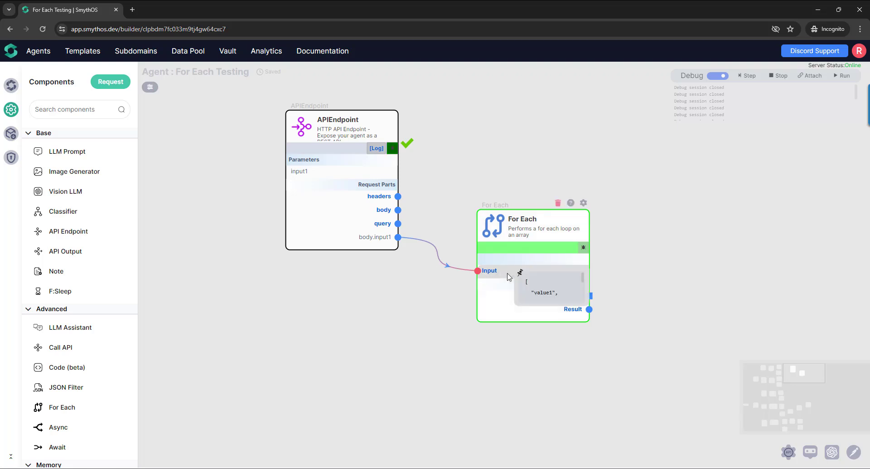
pyautogui.moveTo(518, 304); pyautogui.dragTo(437, 379)
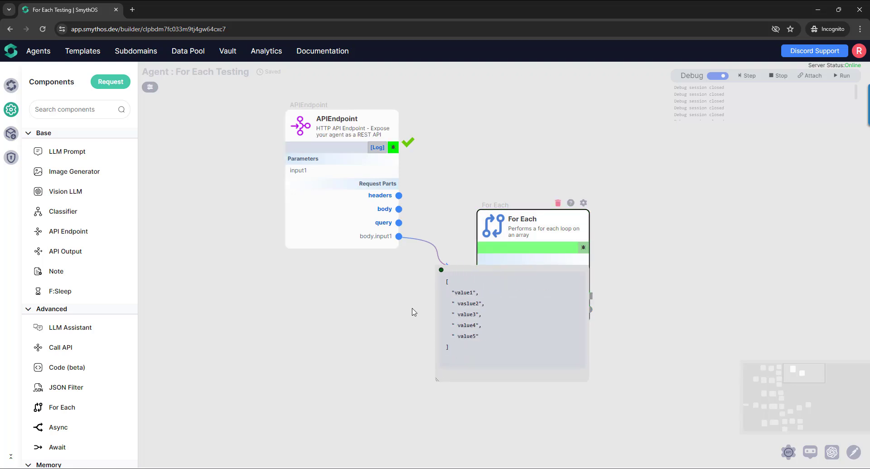
pyautogui.click(442, 270)
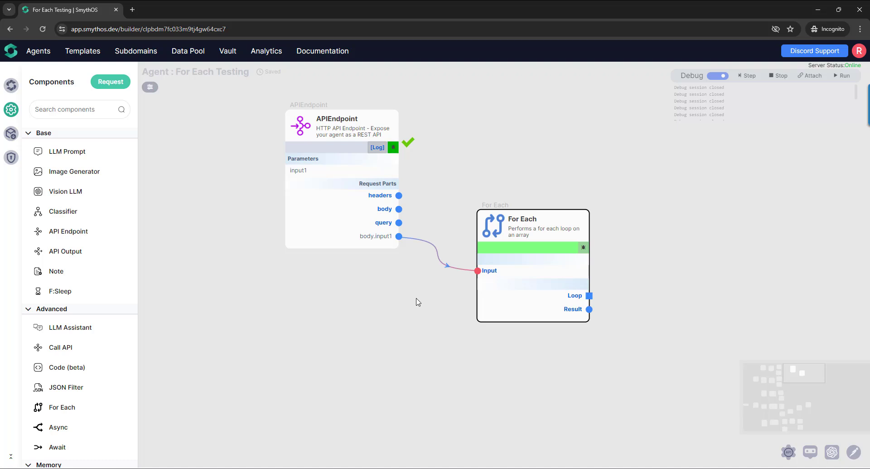
# - End the debug session and delete the APIEndpoint along with its connection to the For Each
pyautogui.click(778, 77)
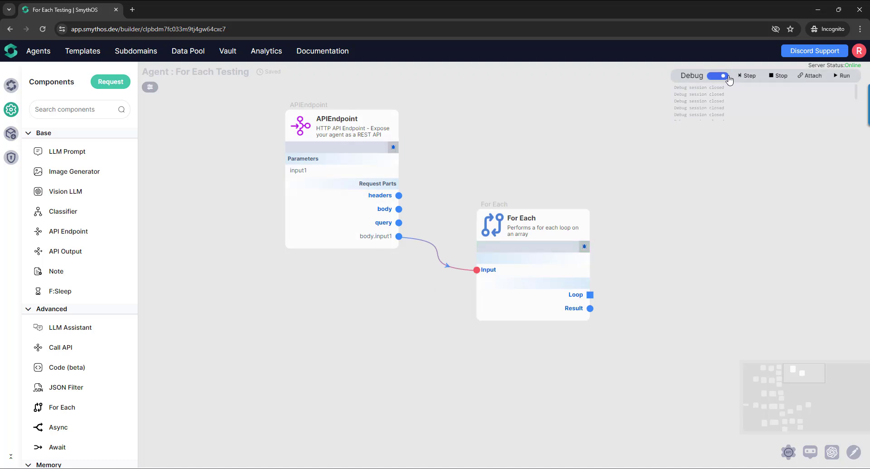
pyautogui.click(439, 248)
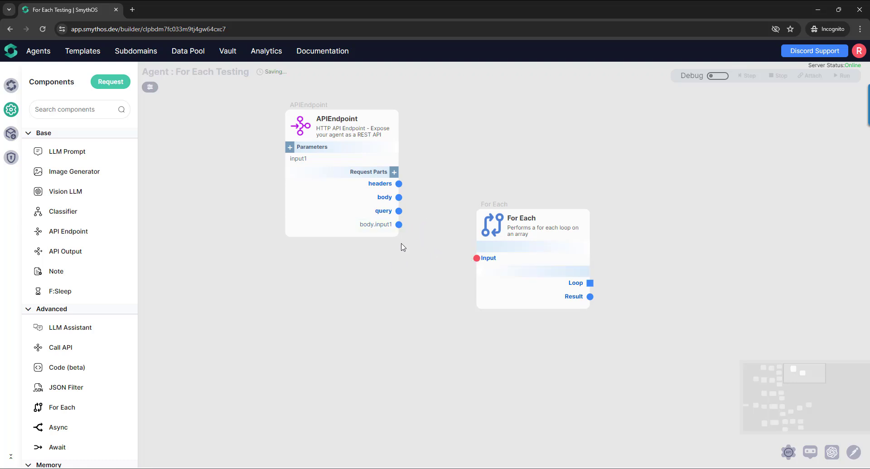
pyautogui.moveTo(310, 161); pyautogui.dragTo(305, 151)
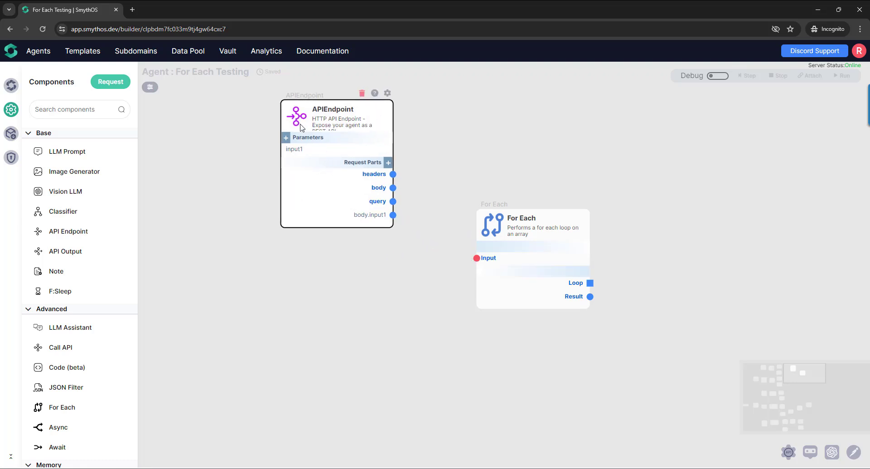
pyautogui.press('Delete')
pyautogui.click(458, 269)
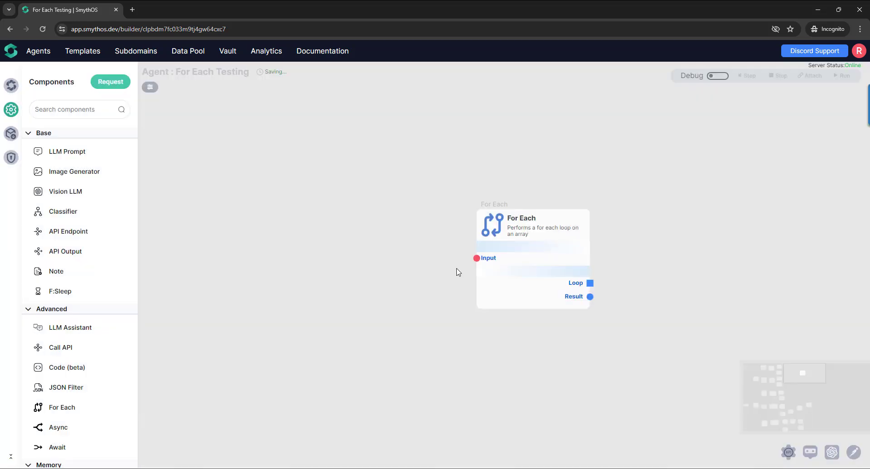
# - Add three LLM Prompt components stacked in a column before the For Each, and reposition the For Each beside them
pyautogui.moveTo(78, 158); pyautogui.dragTo(329, 201)
pyautogui.moveTo(78, 151); pyautogui.dragTo(283, 290)
pyautogui.moveTo(67, 160); pyautogui.dragTo(295, 383)
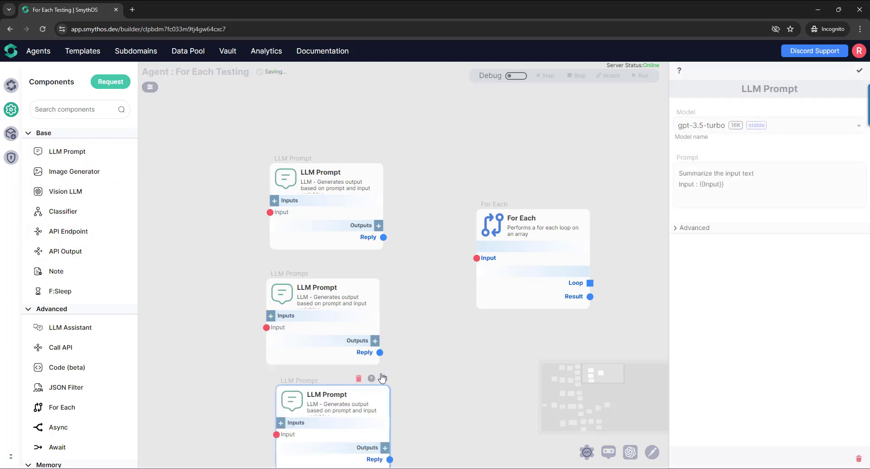
pyautogui.moveTo(265, 205); pyautogui.dragTo(266, 201)
pyautogui.moveTo(265, 325); pyautogui.dragTo(255, 310)
pyautogui.moveTo(267, 214); pyautogui.dragTo(268, 207)
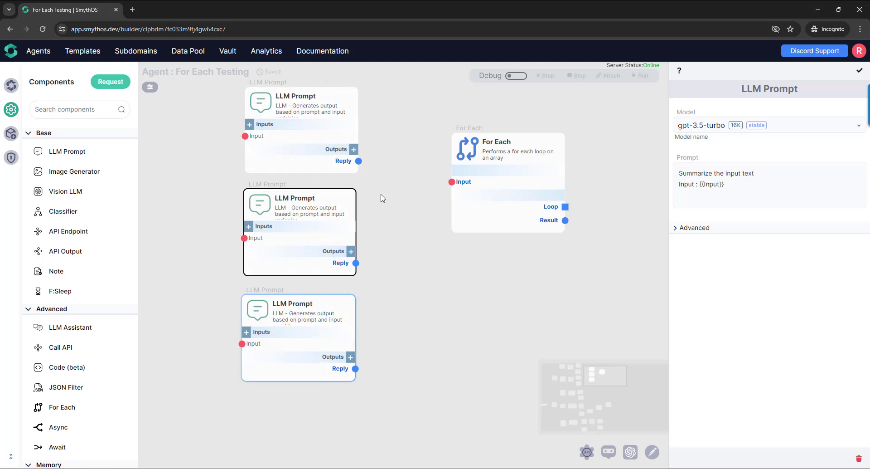
pyautogui.moveTo(471, 213); pyautogui.dragTo(479, 255)
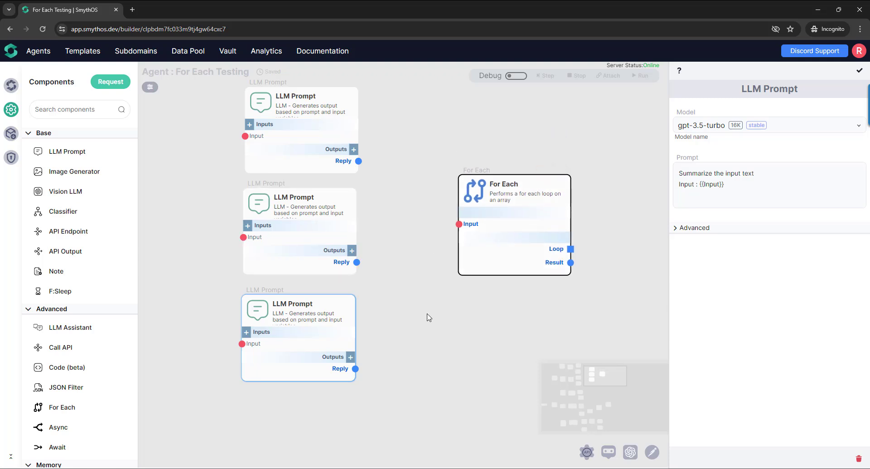
# - Connect the Reply outputs of all three LLM Prompts to the For Each Input and close the LLM Prompt settings
pyautogui.moveTo(359, 161); pyautogui.dragTo(460, 224)
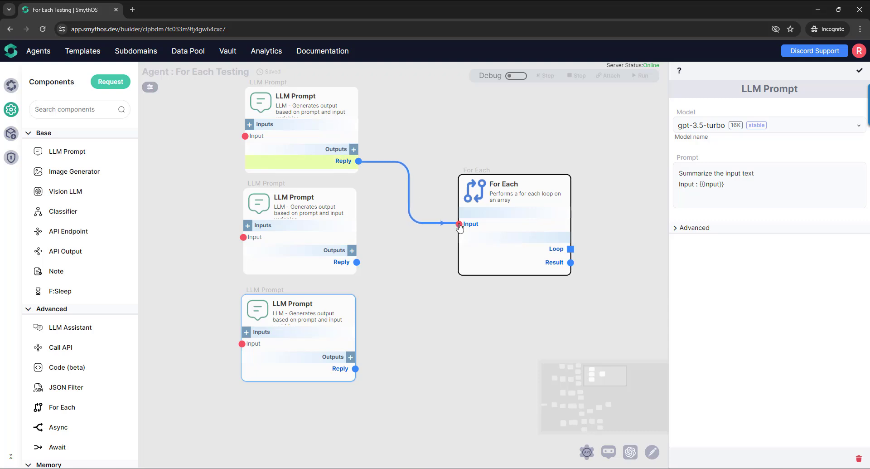
pyautogui.moveTo(357, 262); pyautogui.dragTo(463, 231)
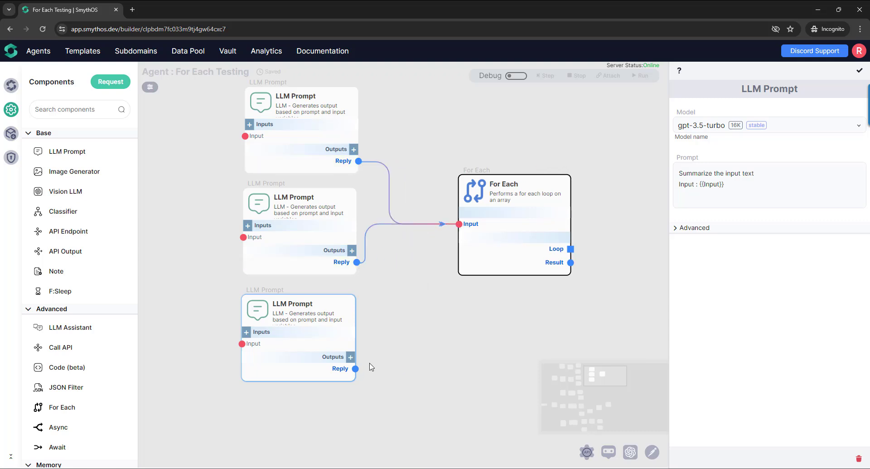
pyautogui.moveTo(359, 370); pyautogui.dragTo(459, 224)
pyautogui.moveTo(439, 339); pyautogui.dragTo(479, 350)
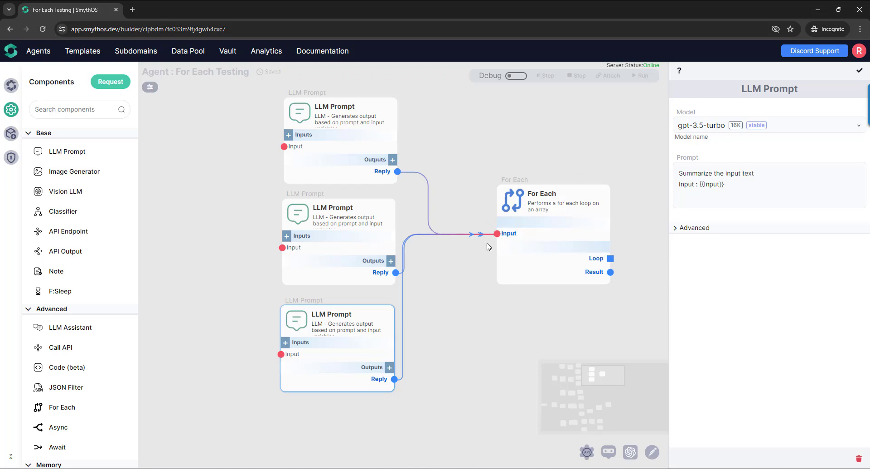
pyautogui.click(860, 70)
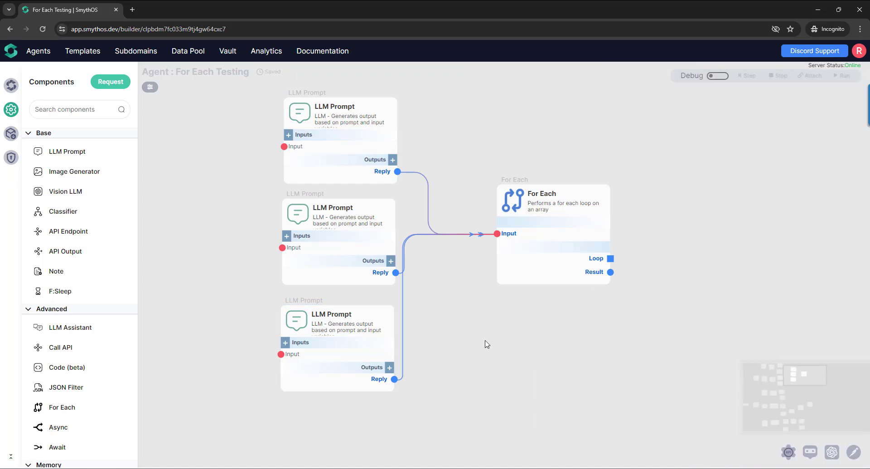
# - Add another LLM Prompt ahead of the three and connect its Reply to each of their Inputs
pyautogui.moveTo(486, 344); pyautogui.dragTo(548, 326)
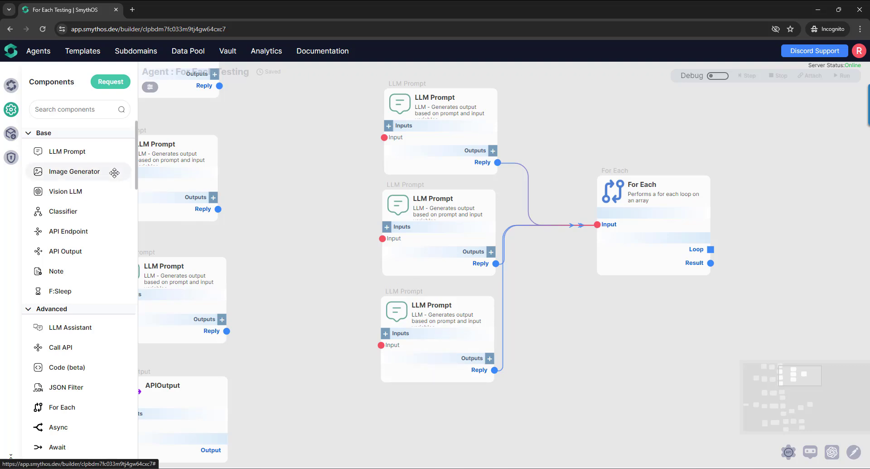
pyautogui.moveTo(73, 152); pyautogui.dragTo(299, 190)
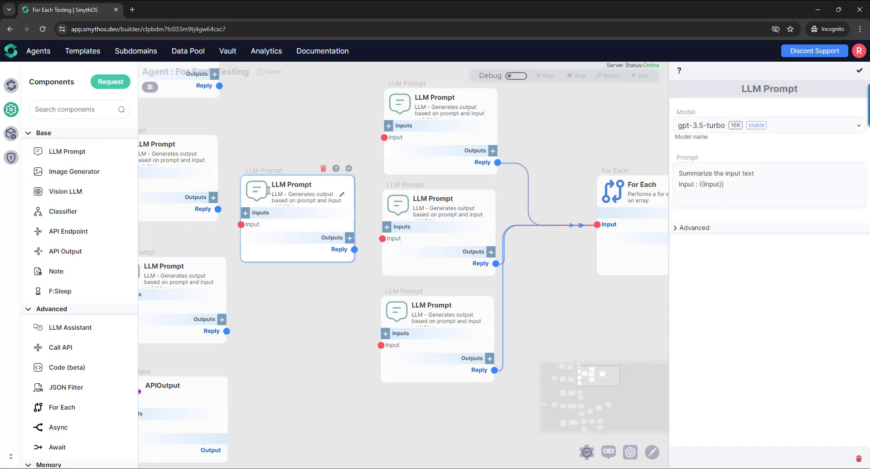
pyautogui.moveTo(350, 249); pyautogui.dragTo(384, 136)
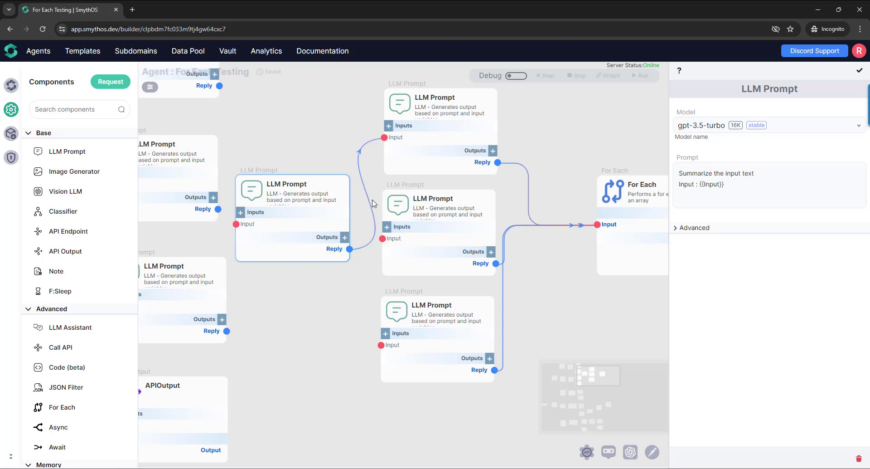
pyautogui.moveTo(349, 249); pyautogui.dragTo(381, 345)
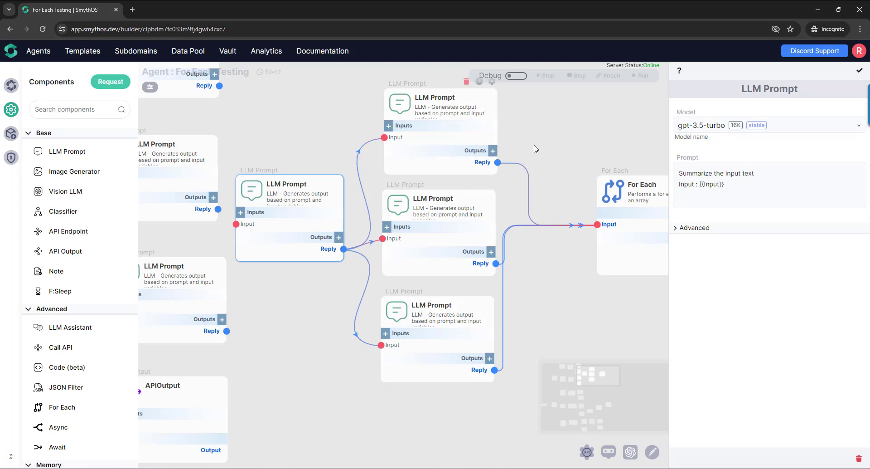
# - Set the uppermost of the three parallel LLM Prompts to the Echo model with the prompt text "test1"
pyautogui.moveTo(536, 149); pyautogui.dragTo(515, 184)
pyautogui.click(471, 119)
pyautogui.click(731, 189)
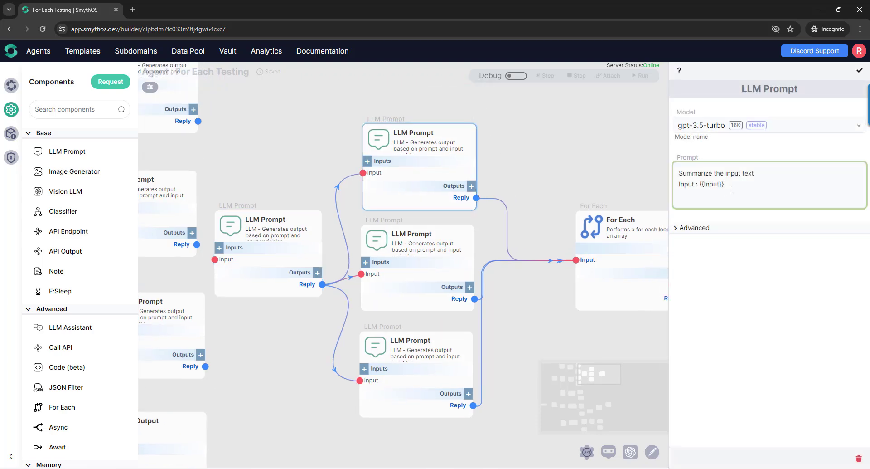
pyautogui.hotkey('ctrl', 'a')
pyautogui.write('tes')
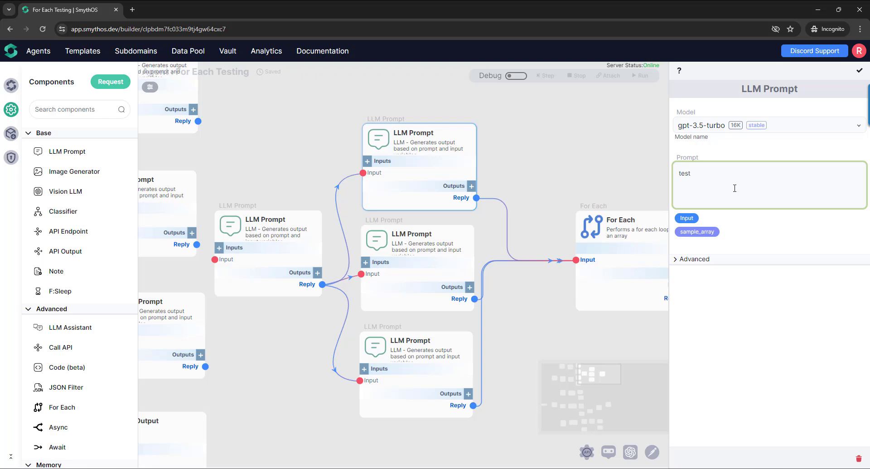
pyautogui.click(752, 127)
pyautogui.scroll(5, 752, 195)
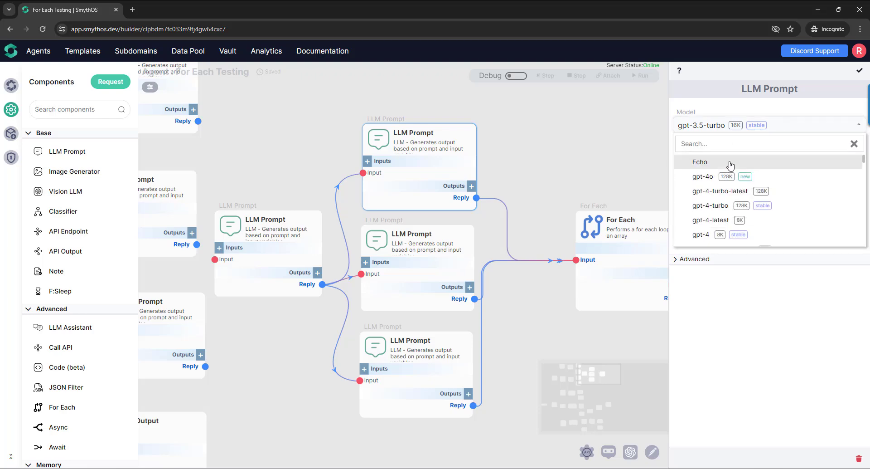
pyautogui.click(700, 161)
pyautogui.click(859, 70)
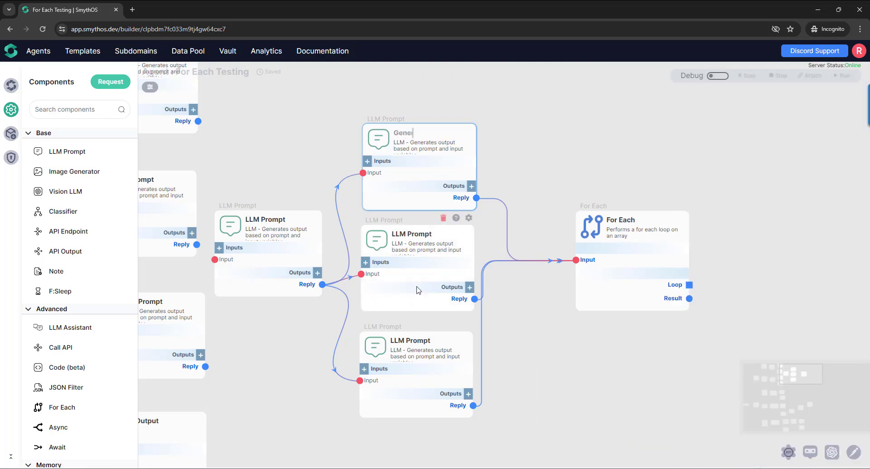
# - Set the middle LLM Prompt to the Echo model with the prompt text "test2"
pyautogui.click(468, 219)
pyautogui.click(743, 194)
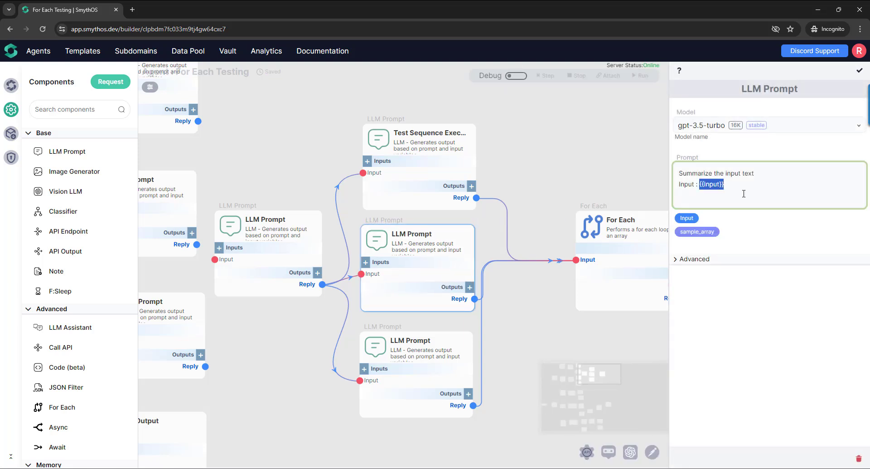
pyautogui.hotkey('ctrl', 'a')
pyautogui.write('test')
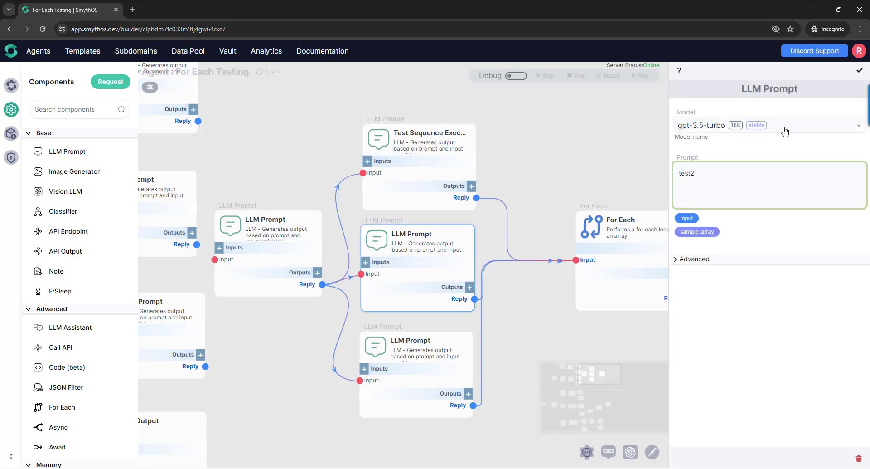
pyautogui.click(785, 132)
pyautogui.scroll(2, 750, 164)
pyautogui.click(752, 158)
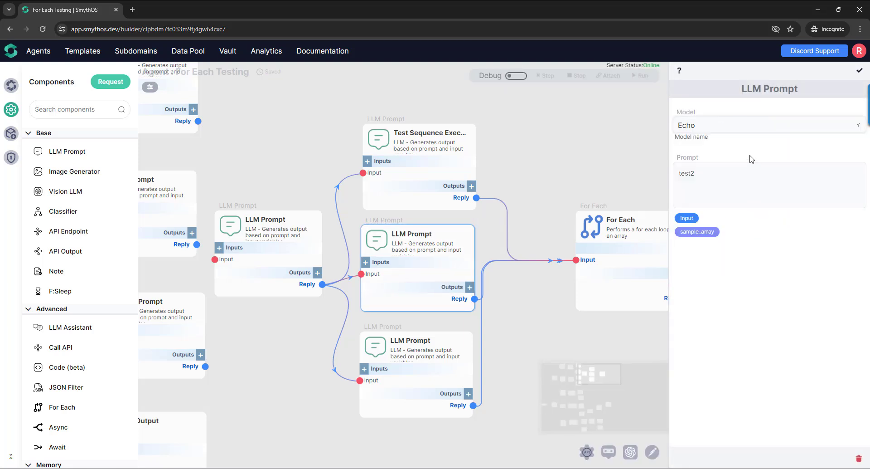
pyautogui.click(860, 71)
# - Set the lowest LLM Prompt in the column to the Echo model with the prompt text "test3"
pyautogui.click(469, 326)
pyautogui.click(763, 190)
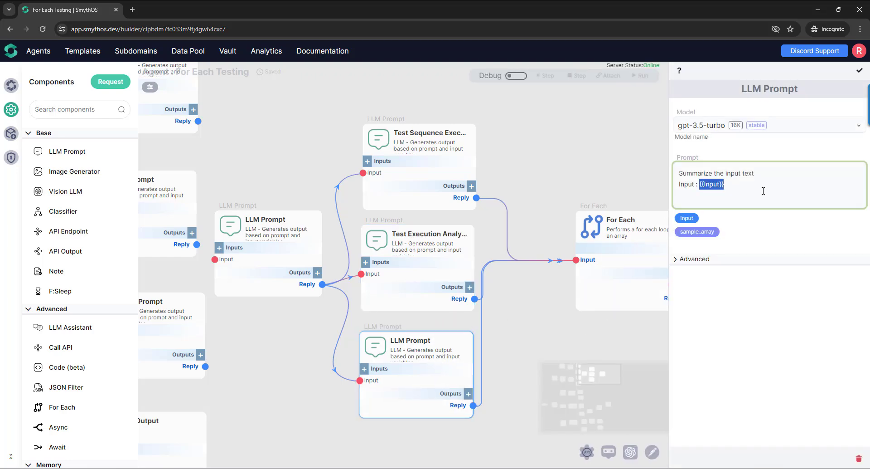
pyautogui.hotkey('ctrl', 'a')
pyautogui.write('test')
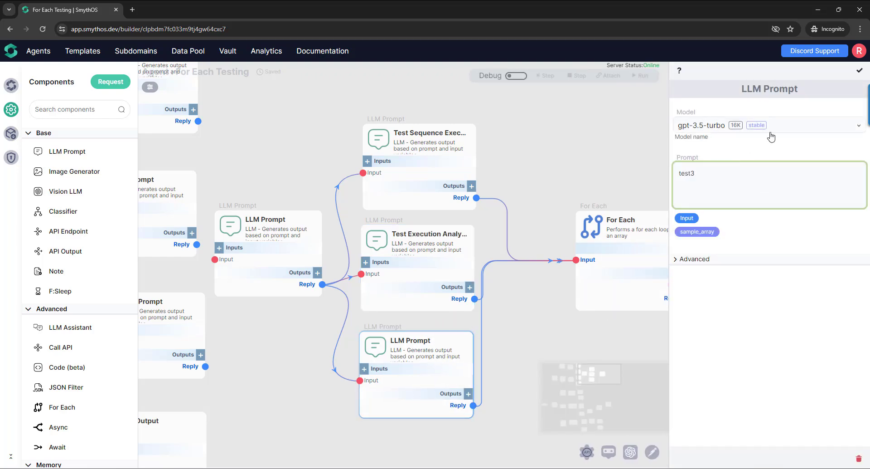
pyautogui.click(771, 129)
pyautogui.scroll(3, 757, 167)
pyautogui.click(774, 161)
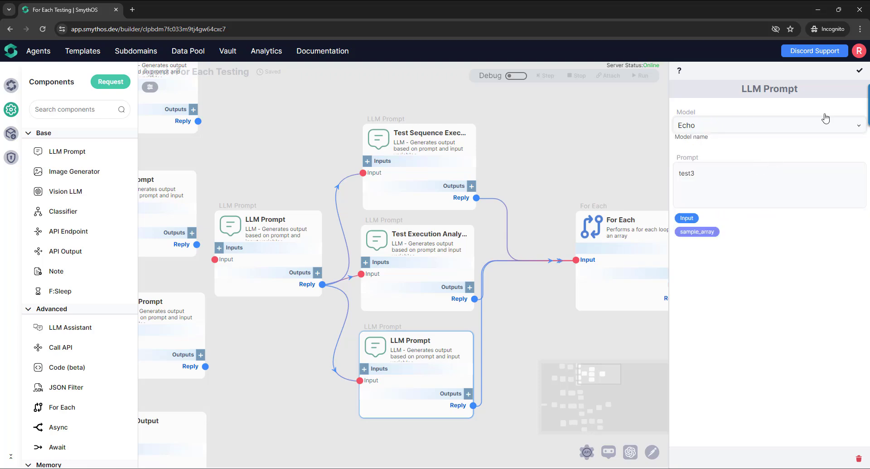
pyautogui.click(859, 70)
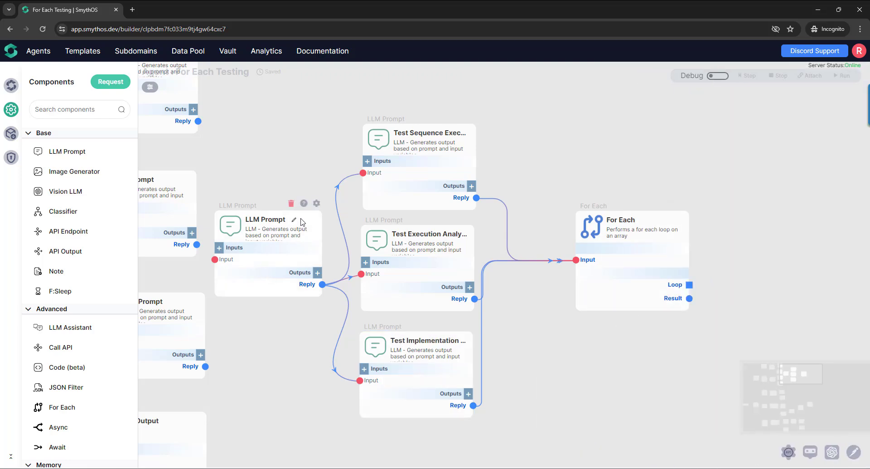
# - Enable debugging and try to step the leading LLM Prompt with an empty Input
pyautogui.click(724, 75)
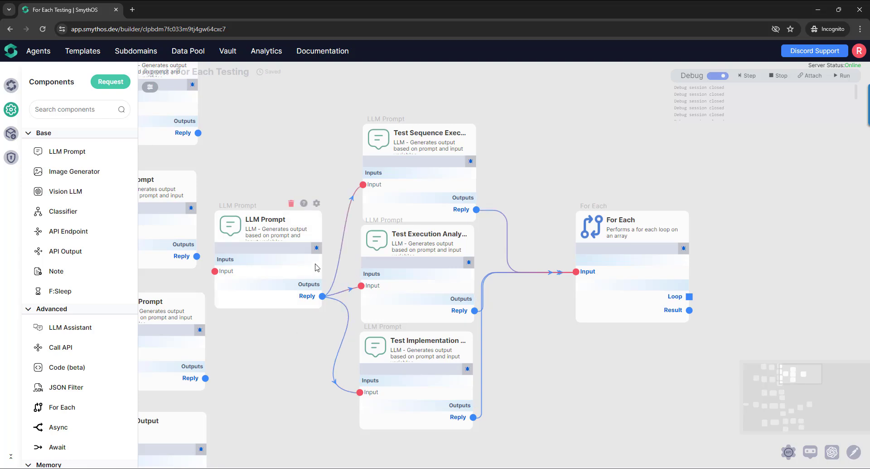
pyautogui.click(316, 248)
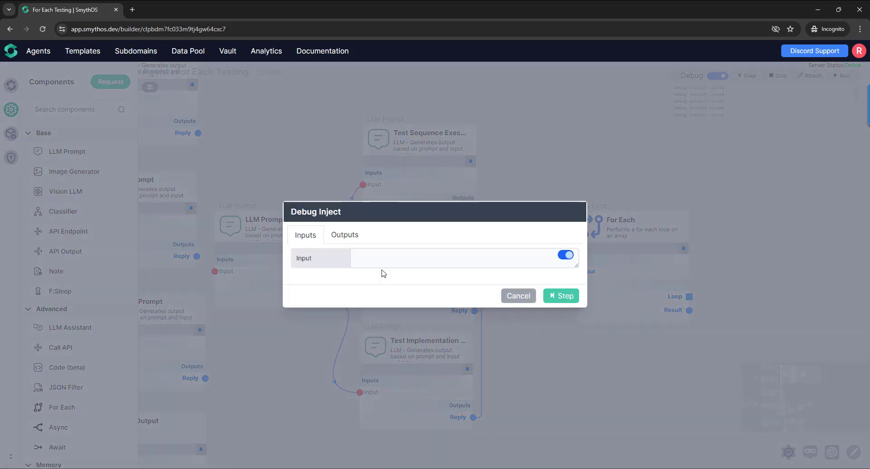
pyautogui.click(562, 295)
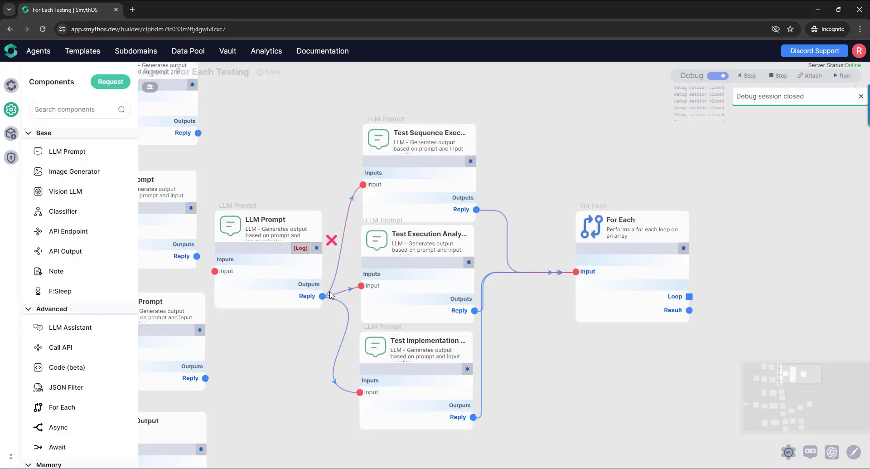
pyautogui.click(316, 247)
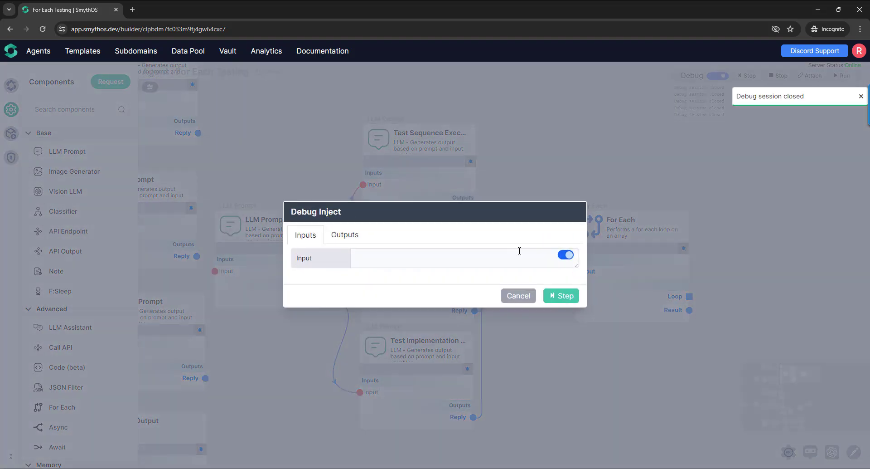
pyautogui.click(563, 296)
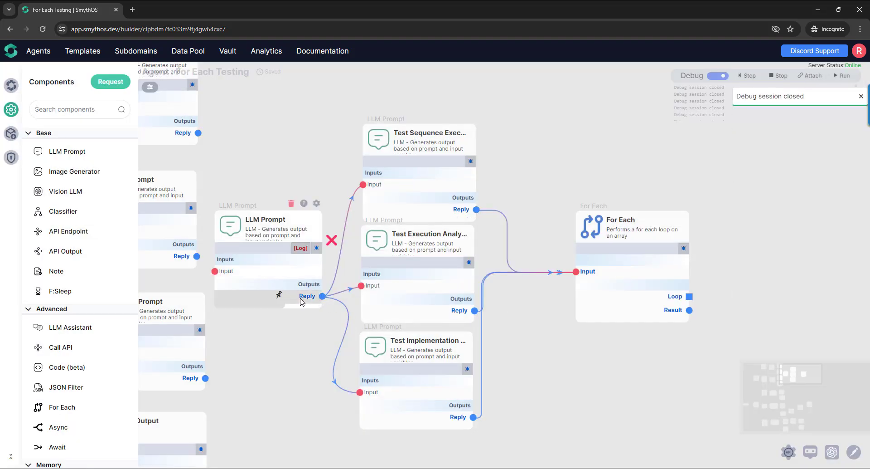
# - Switch the leading LLM Prompt to the Echo model and replace its prompt text with "test"
pyautogui.click(315, 204)
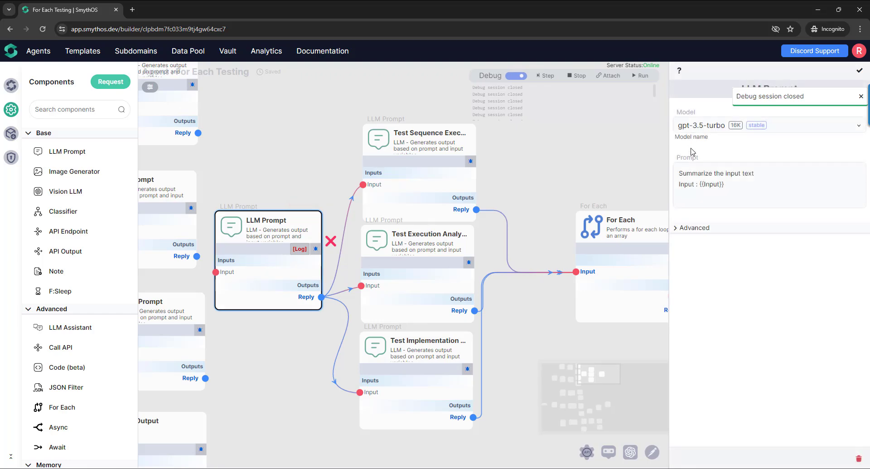
pyautogui.click(726, 126)
pyautogui.scroll(4, 722, 164)
pyautogui.click(722, 164)
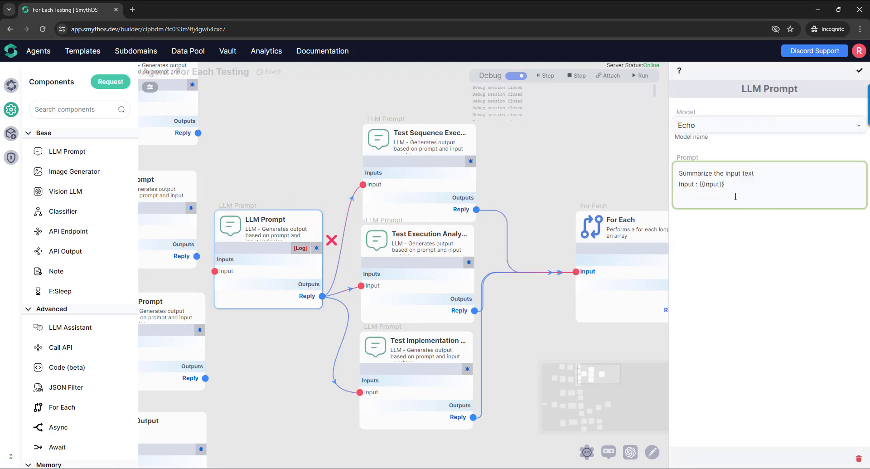
pyautogui.click(742, 194)
pyautogui.hotkey('ctrl', 'a')
pyautogui.write('tse')
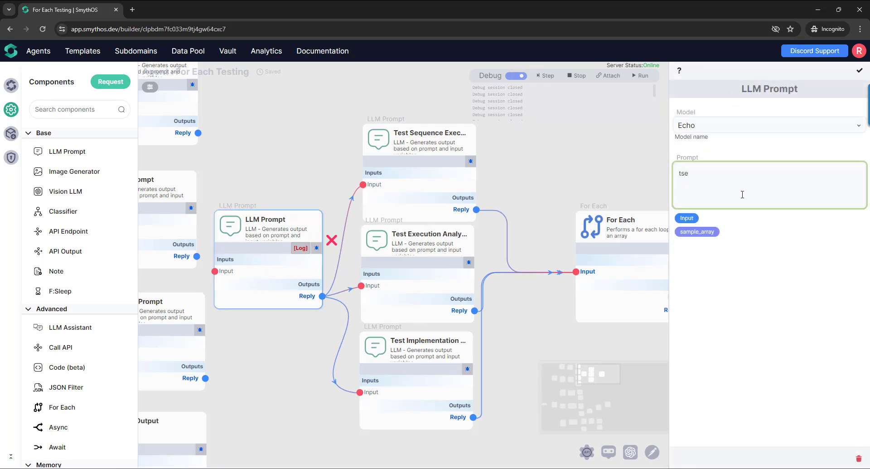
pyautogui.press('BackSpace')
pyautogui.press('BackSpace')
pyautogui.write('est')
pyautogui.click(860, 70)
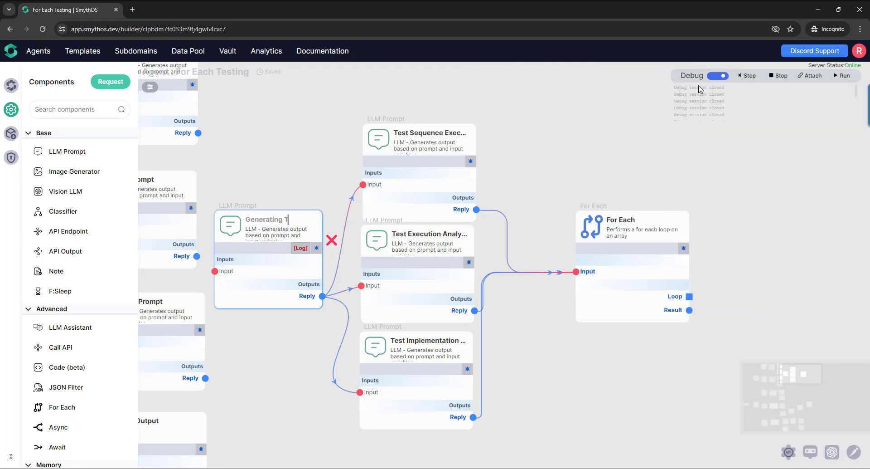
# - Debug-step the leading LLM Prompt with an empty Input and move the uppermost parallel prompt slightly higher
pyautogui.click(316, 248)
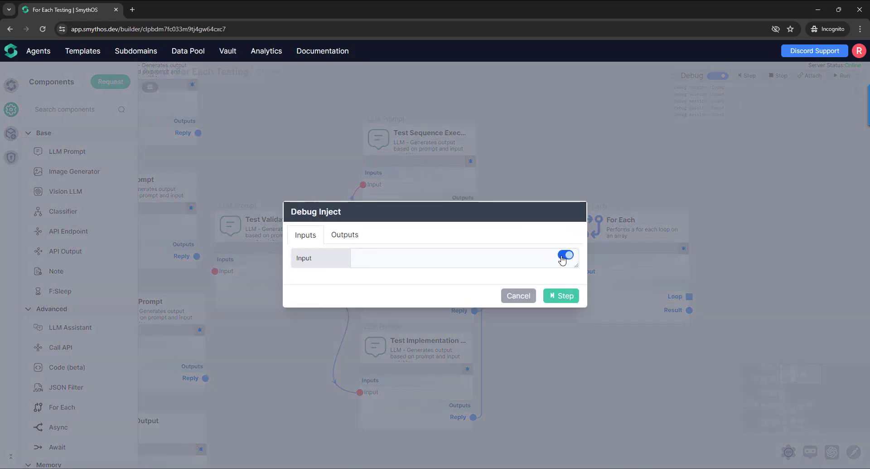
pyautogui.click(561, 296)
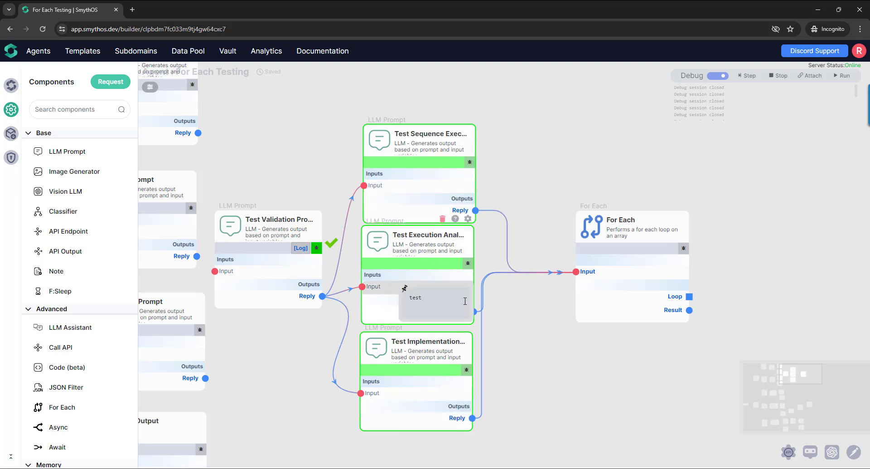
pyautogui.moveTo(403, 140); pyautogui.dragTo(398, 118)
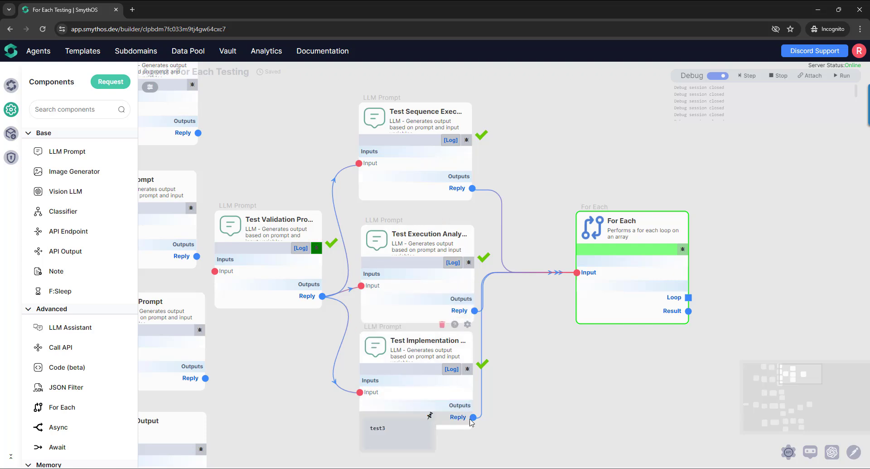
# - Enlarge the debug value of the For Each Input to examine the combined array, and close it
pyautogui.moveTo(594, 278)
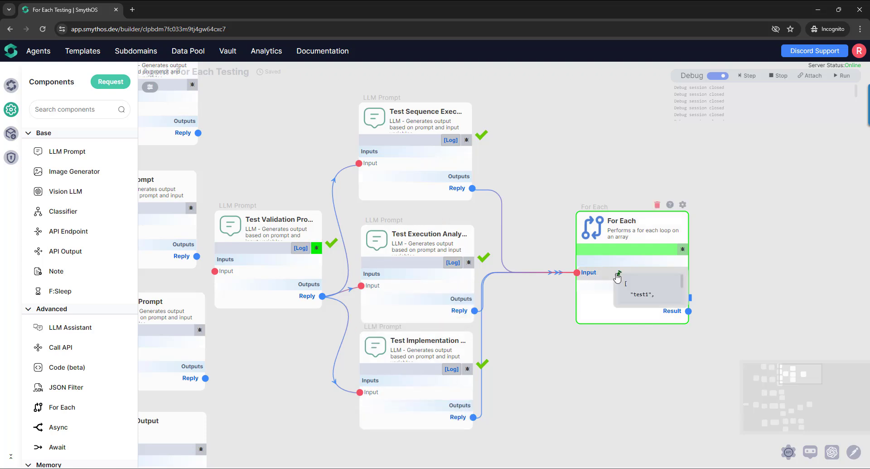
pyautogui.moveTo(616, 310); pyautogui.dragTo(540, 407)
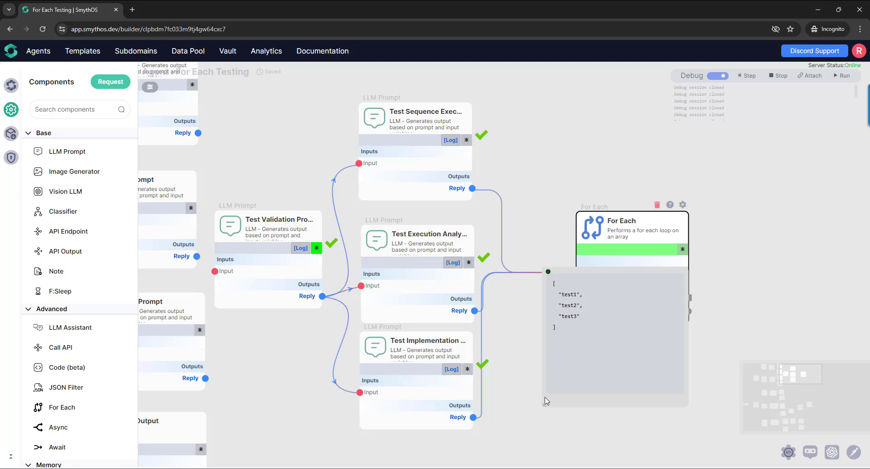
pyautogui.click(548, 272)
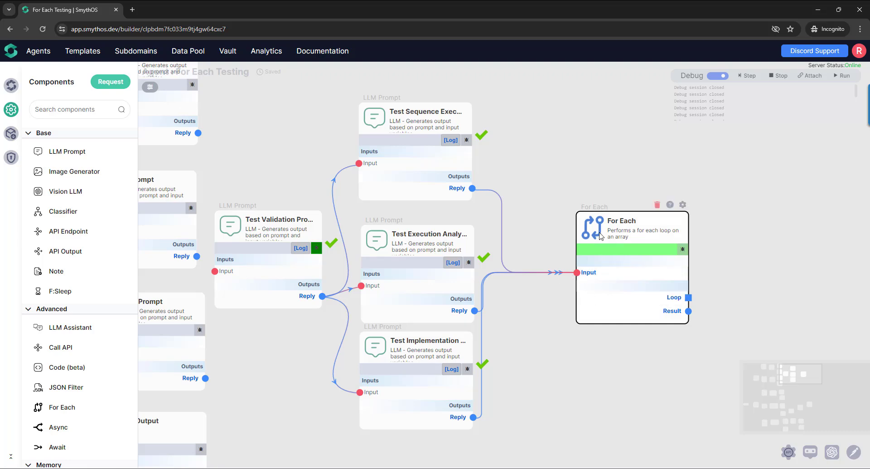
# - Move the For Each slightly farther from the prompts and enlarge its Input debug value again before ending the debug session
pyautogui.moveTo(601, 235); pyautogui.dragTo(619, 235)
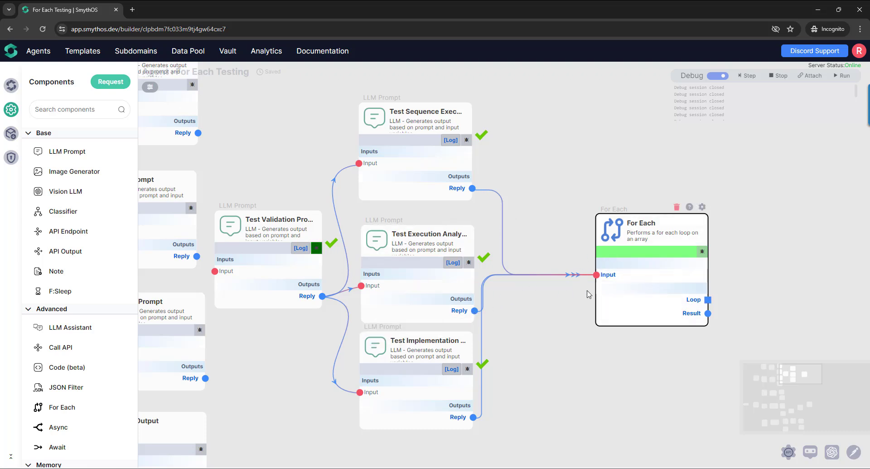
pyautogui.moveTo(609, 280)
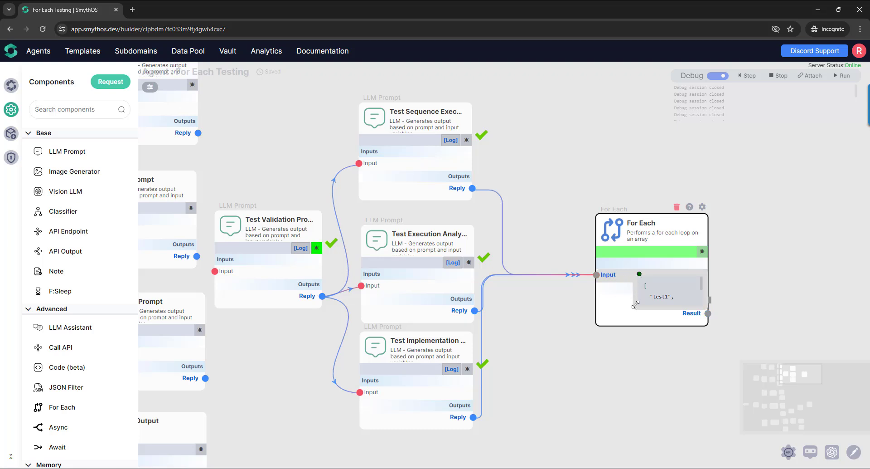
pyautogui.moveTo(636, 308); pyautogui.dragTo(531, 393)
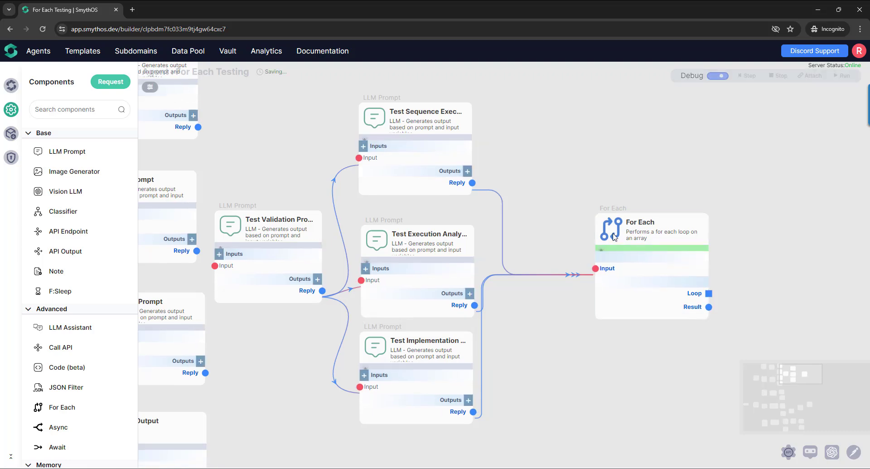
pyautogui.scroll(-3, 528, 354)
pyautogui.scroll(-3, 460, 381)
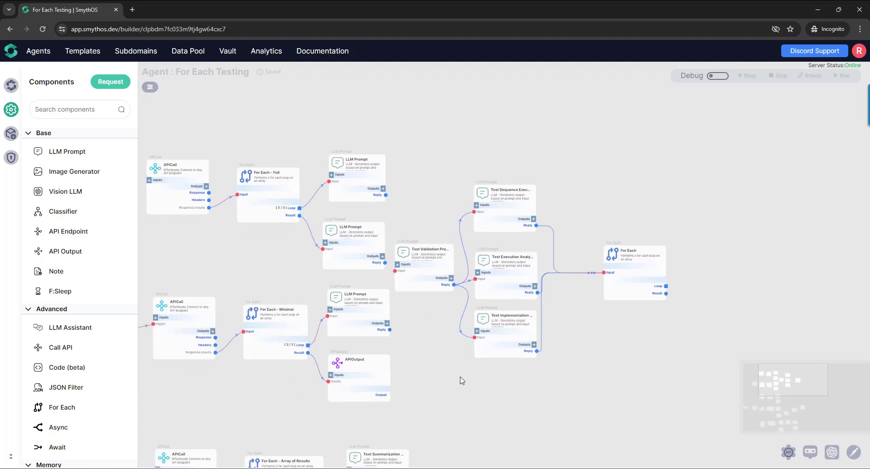